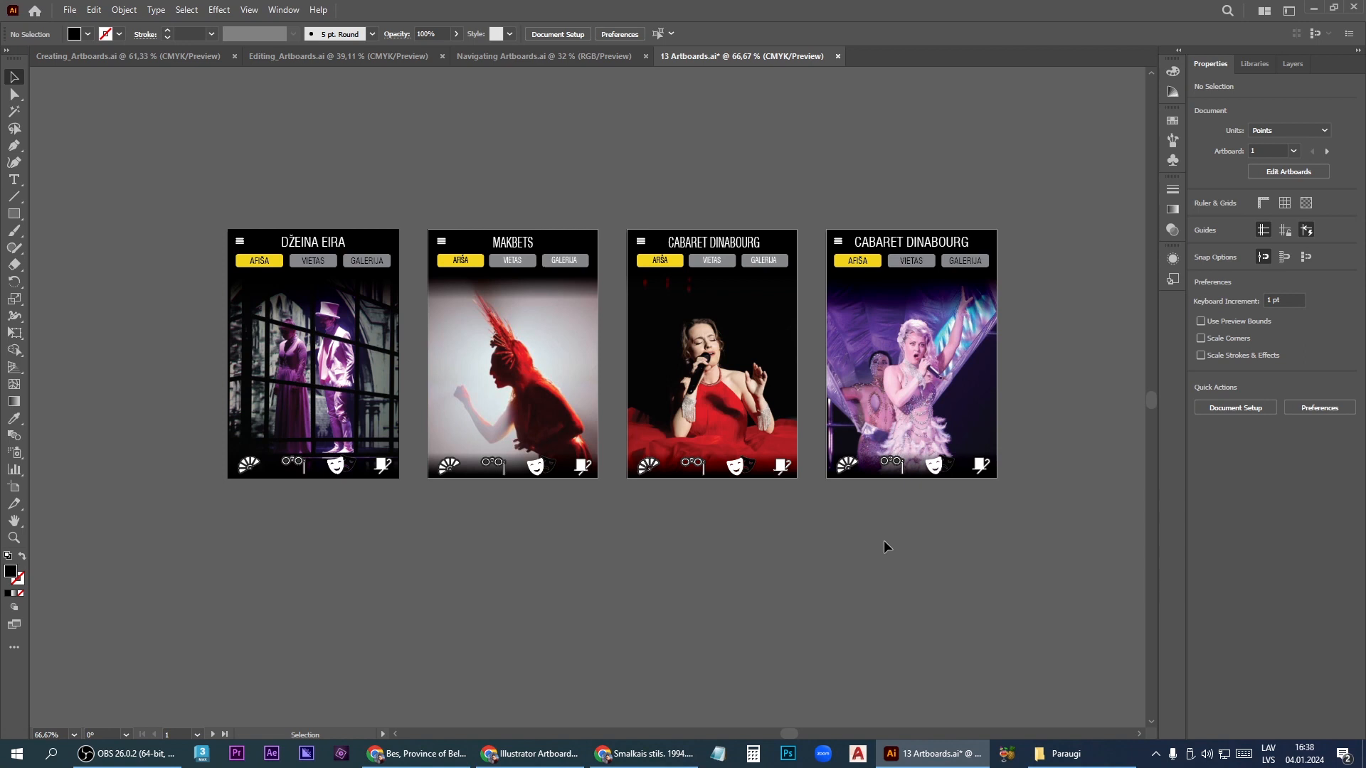
Try moving the first artboard's photo and its header bar off the artboard, and undo both moves
drag(353, 385, 242, 384)
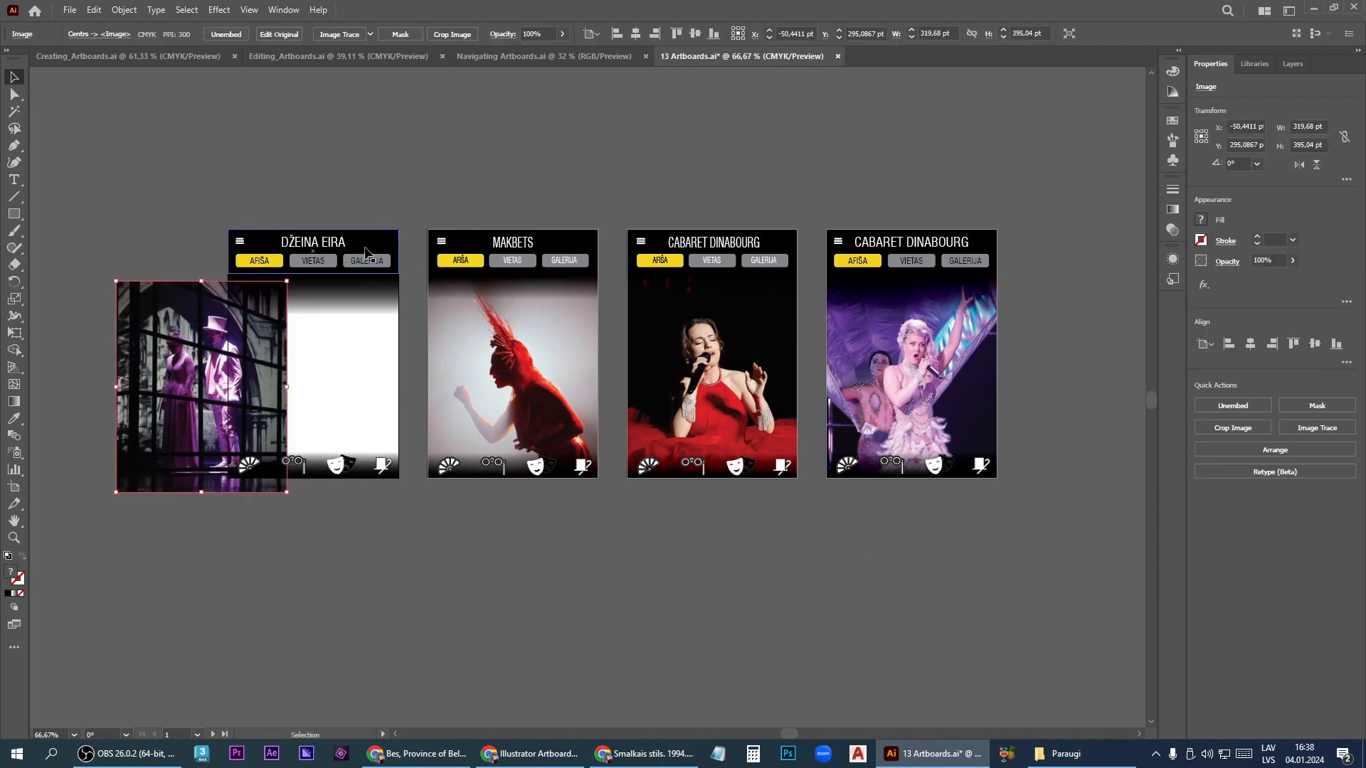
drag(365, 253, 229, 221)
key(ctrl+z)
key(ctrl+z)
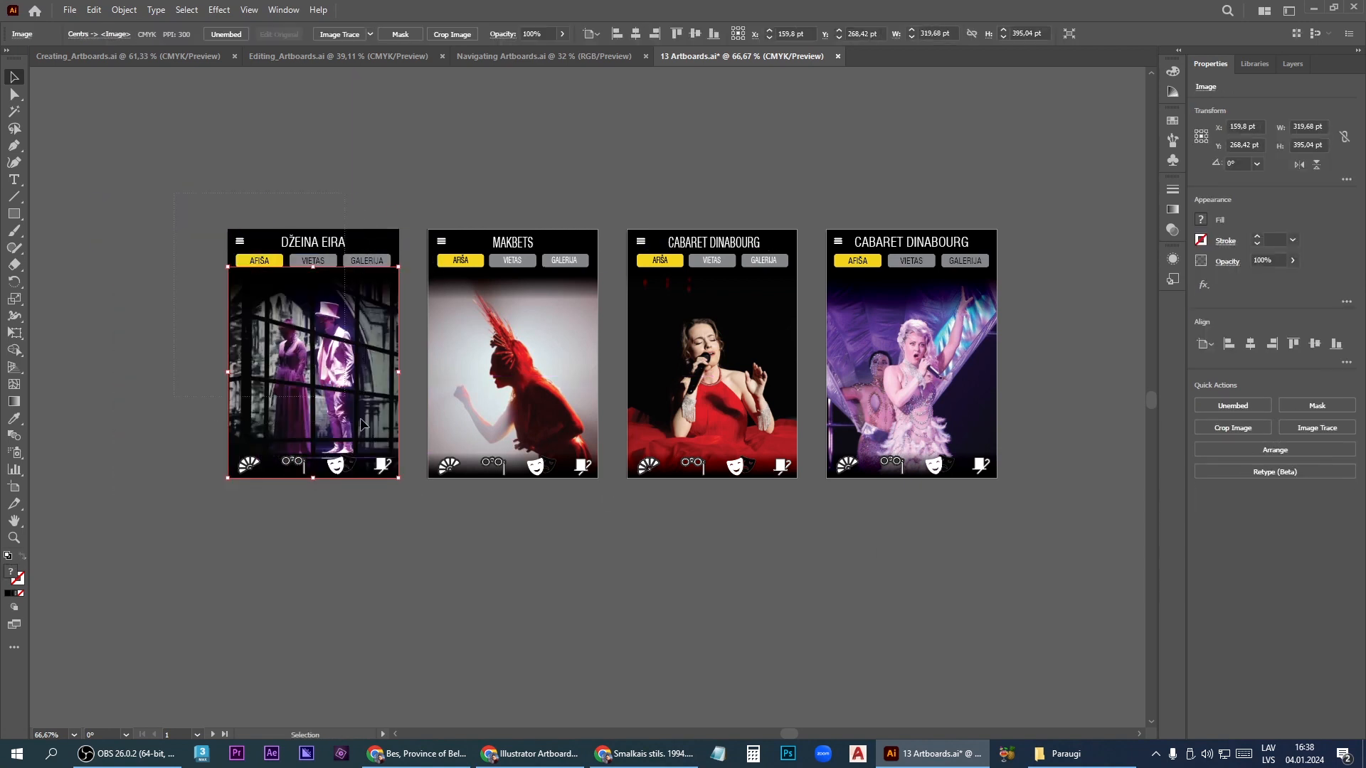
Try moving all artwork on the DŽEINA EIRA artboard off to one side, undo the move and clear the selection
drag(421, 524, 396, 272)
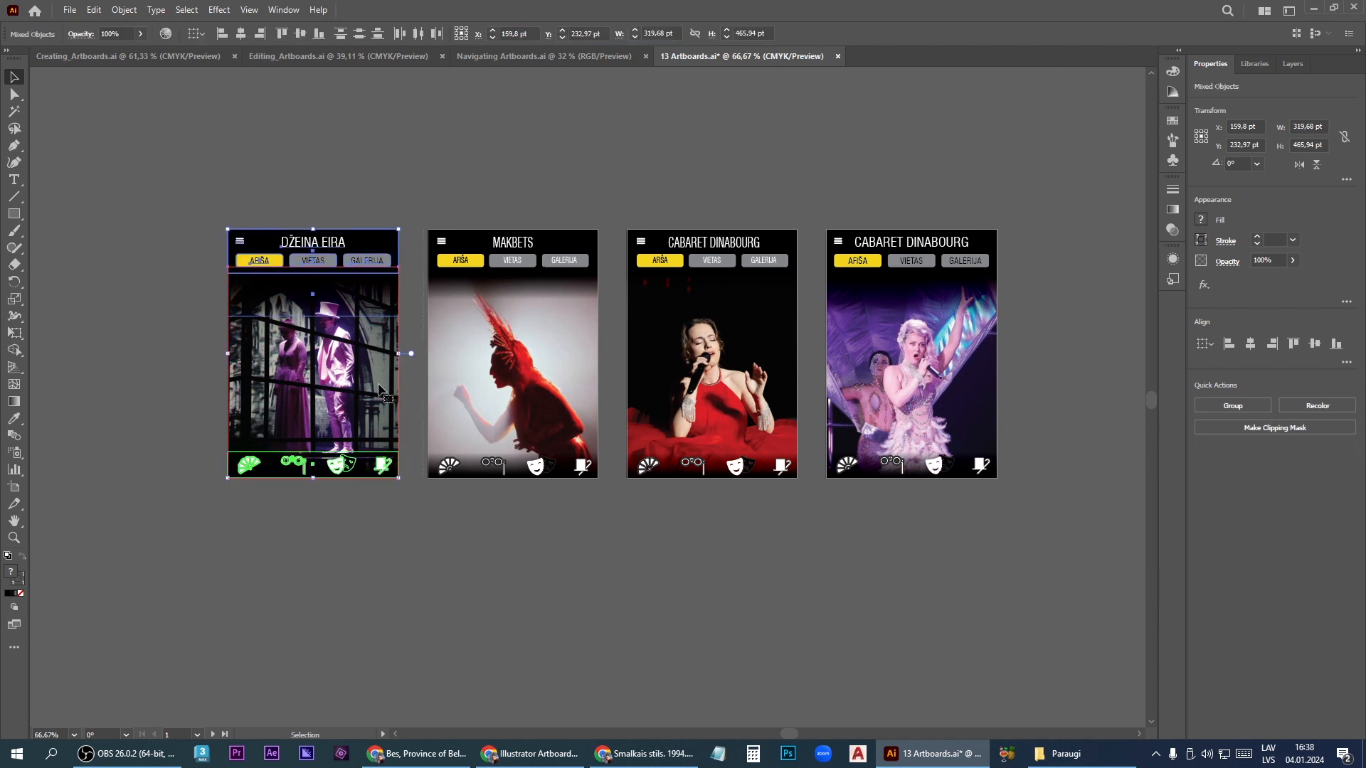
drag(378, 385, 187, 309)
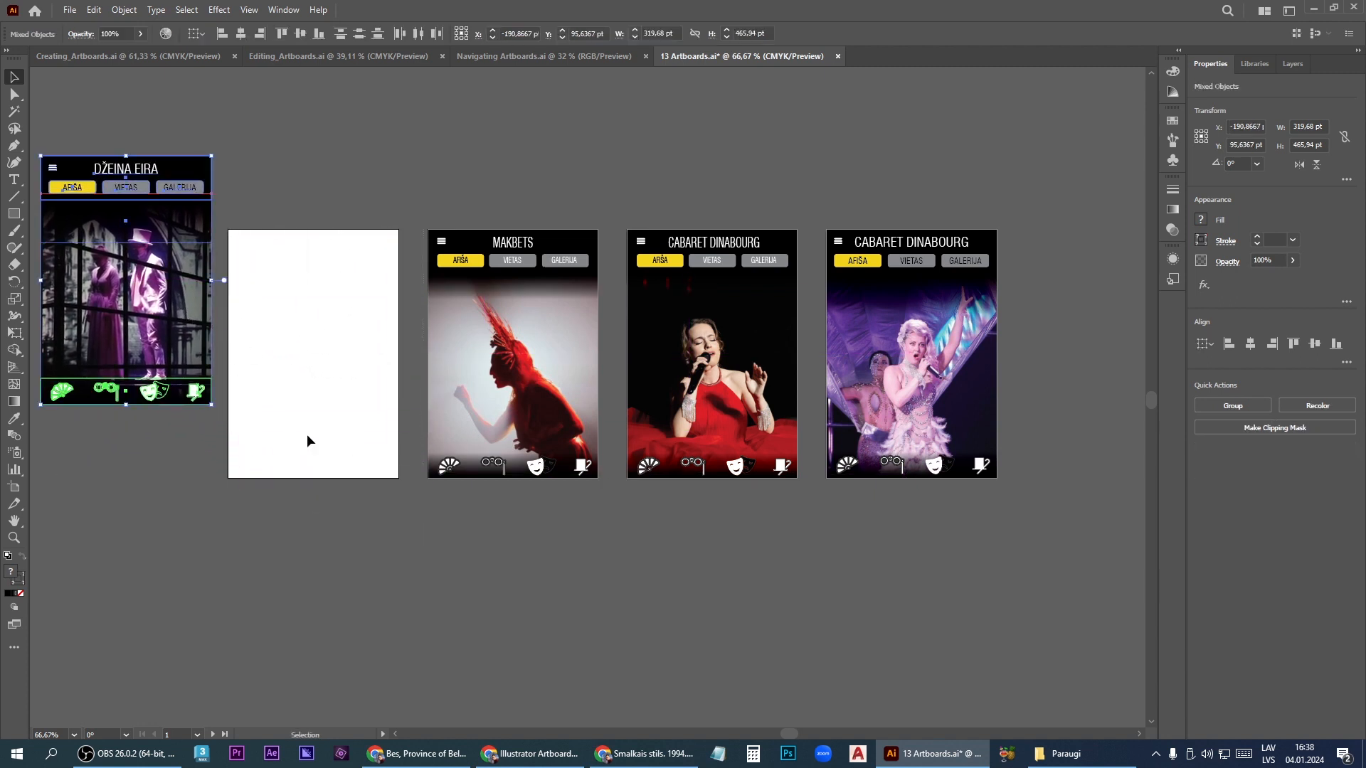
key(a)
key(v)
key(ctrl+z)
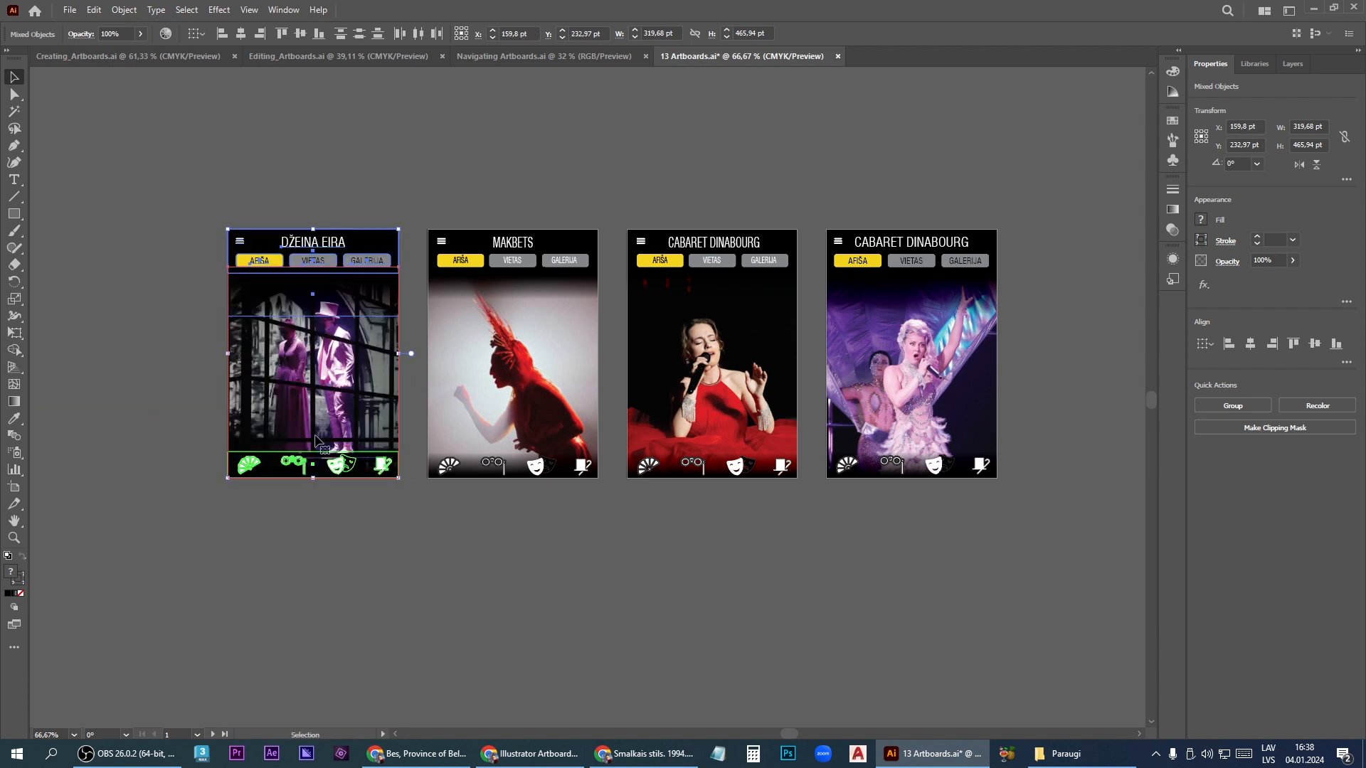
click(323, 498)
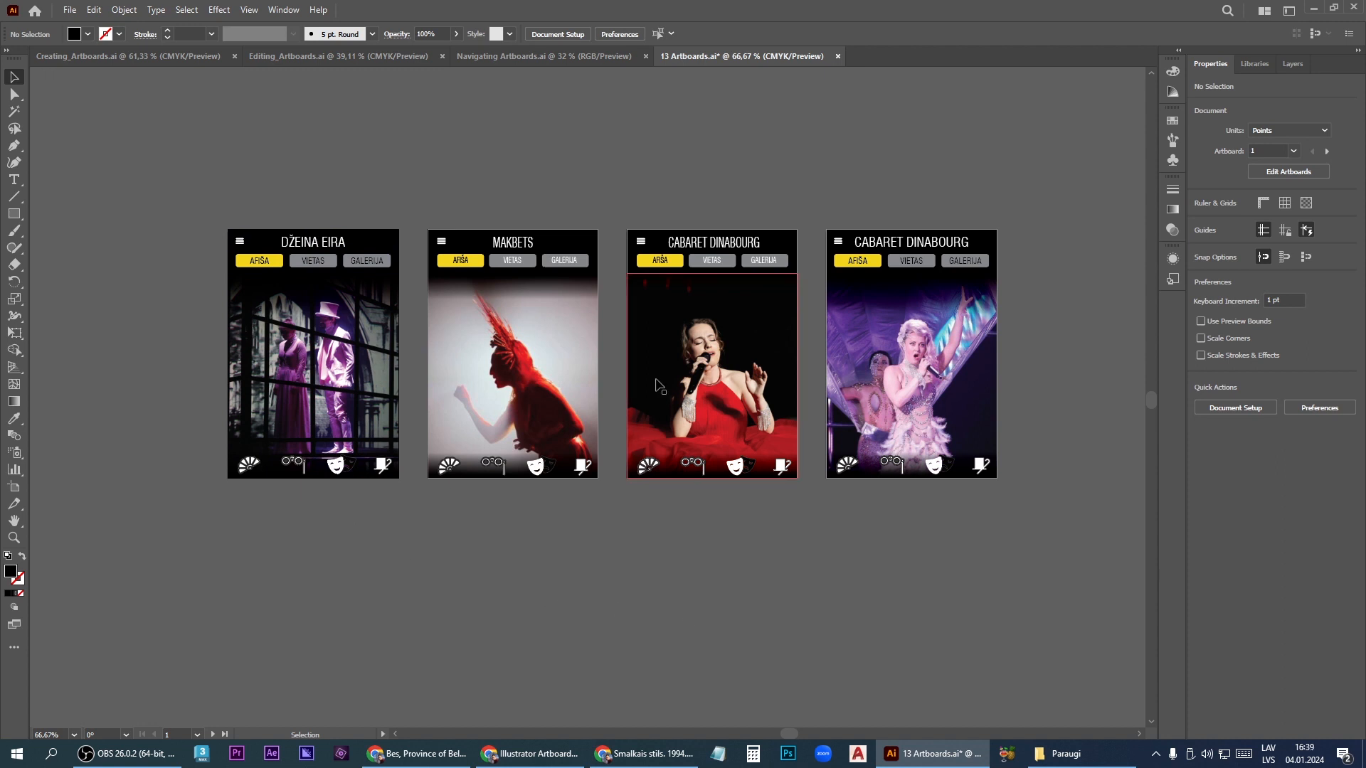
Fit all four artboards in the window
scroll(609, 343, down, 1)
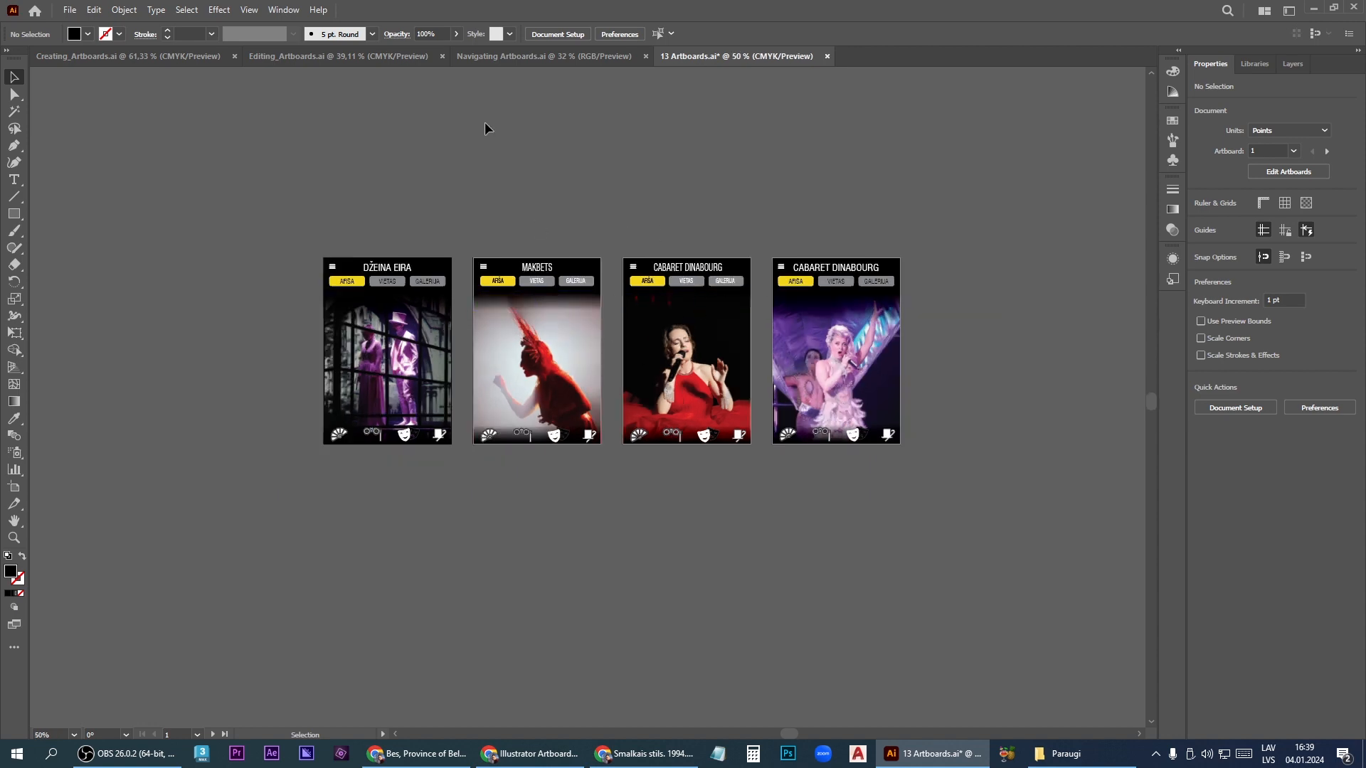
click(257, 12)
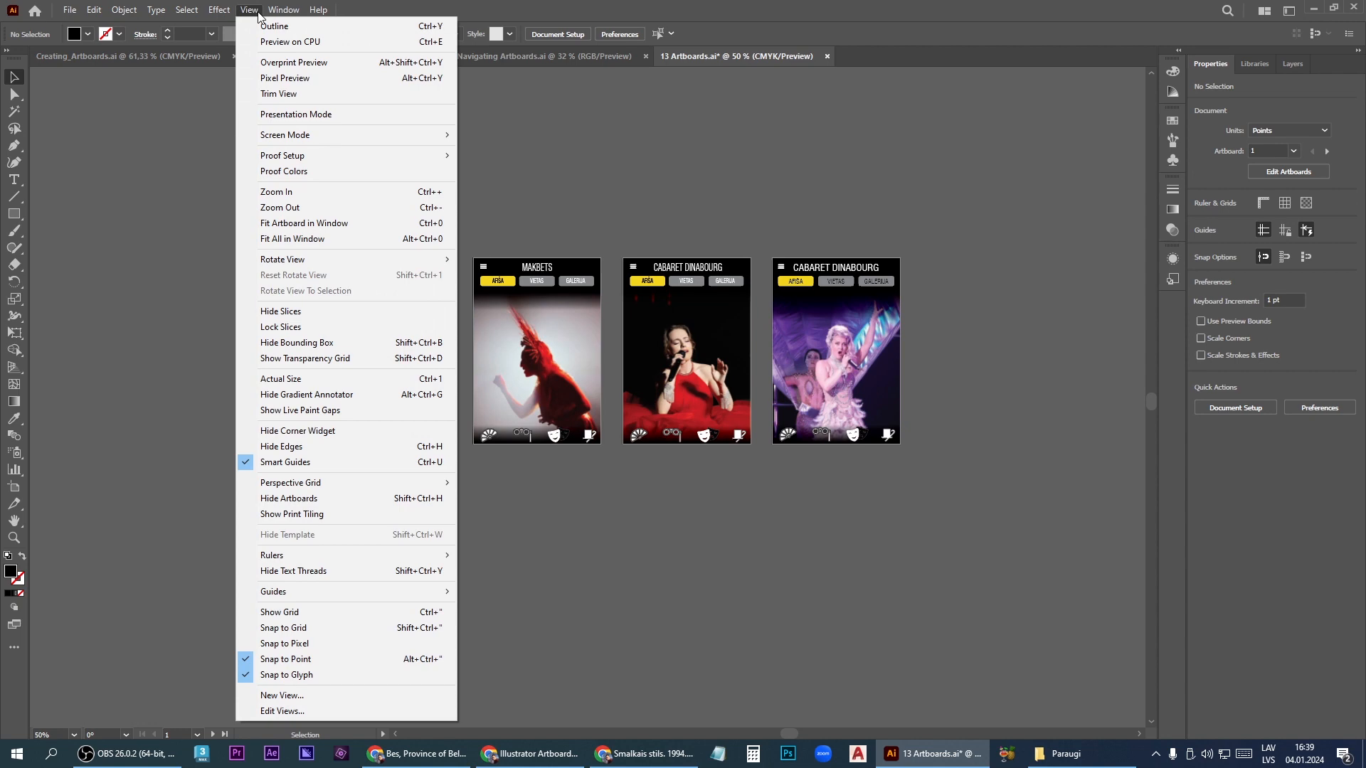
click(298, 240)
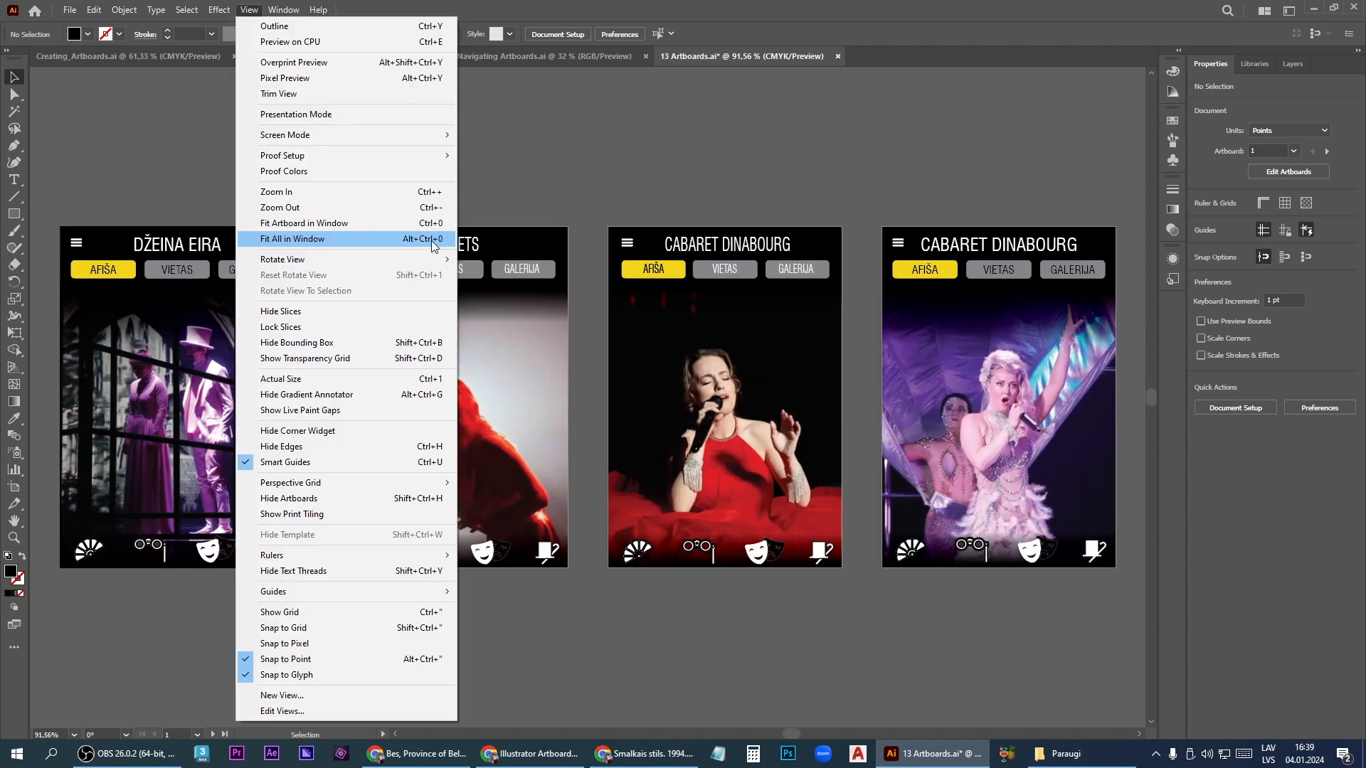
click(431, 240)
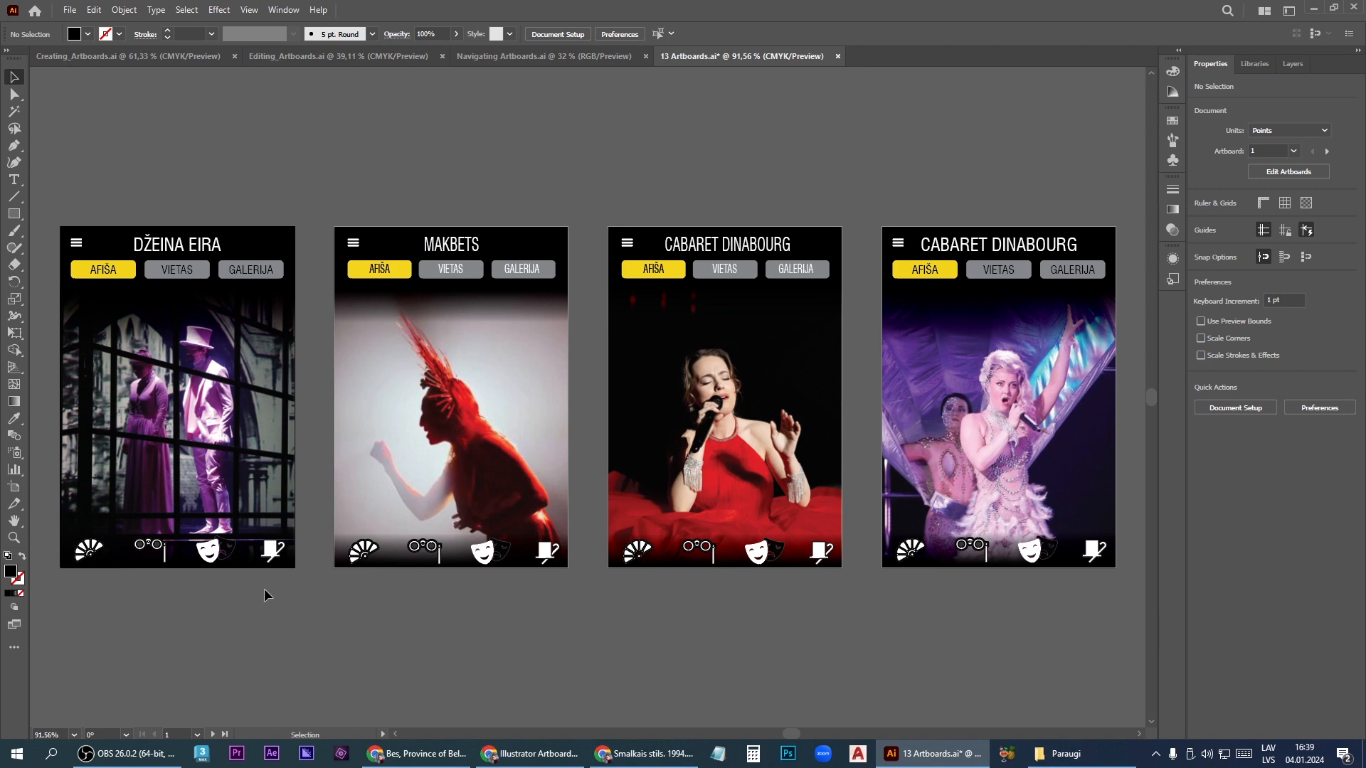
Activate the fourth artboard by selecting its header bar, and fit that artboard in the window
click(546, 246)
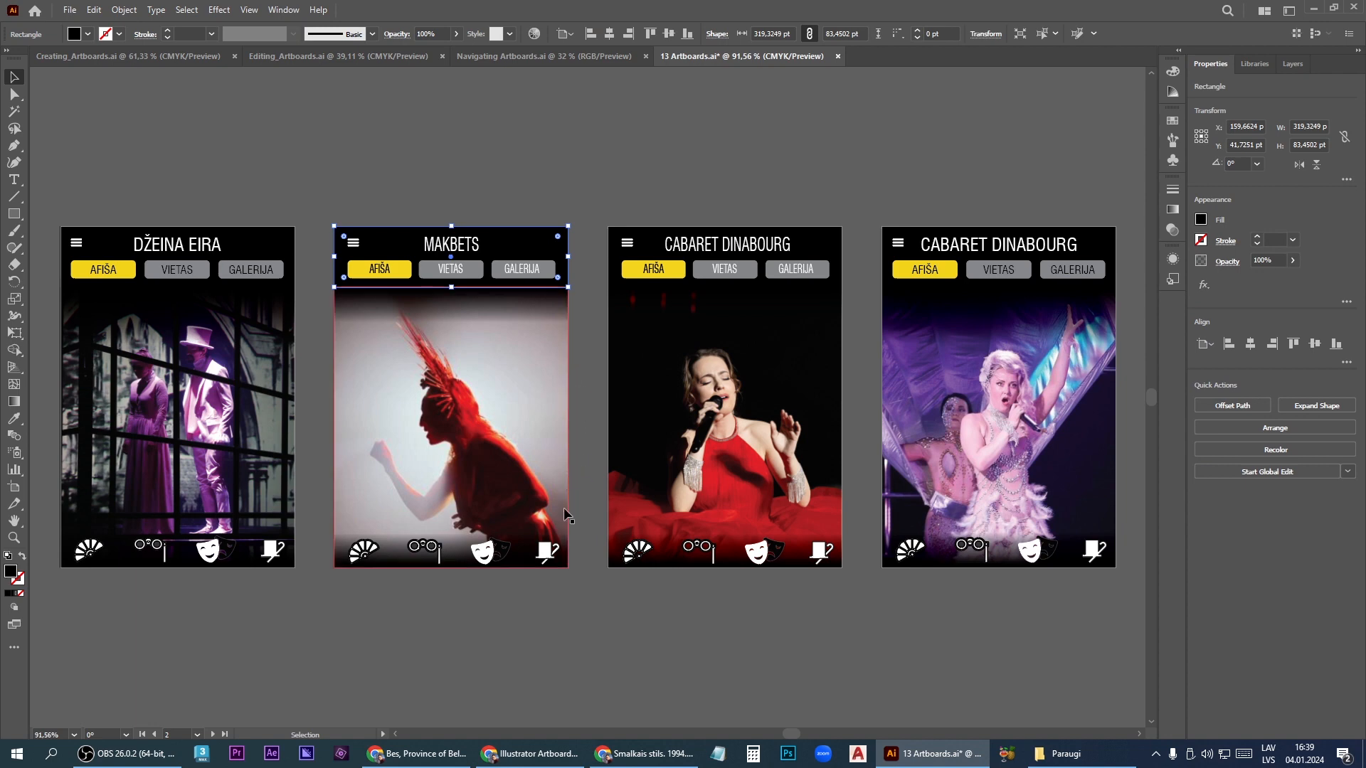
click(911, 231)
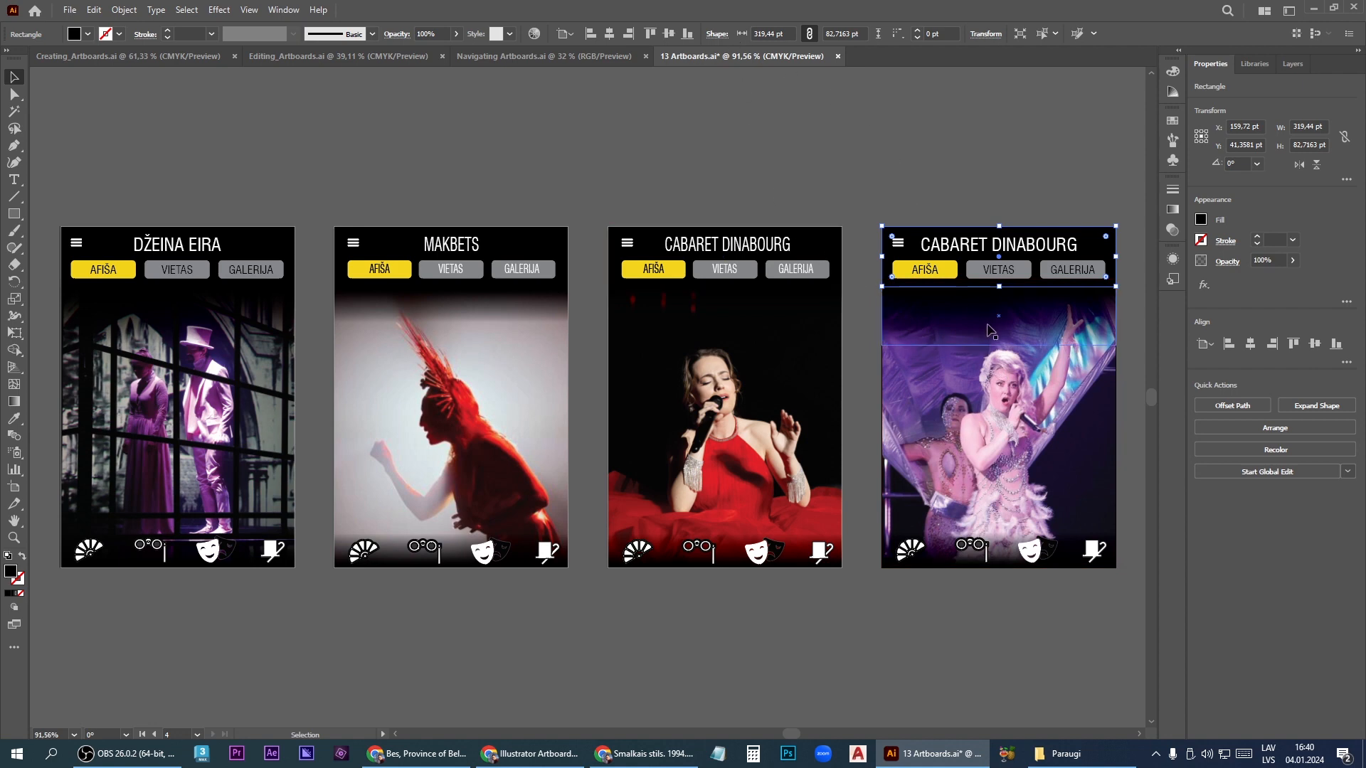
click(284, 10)
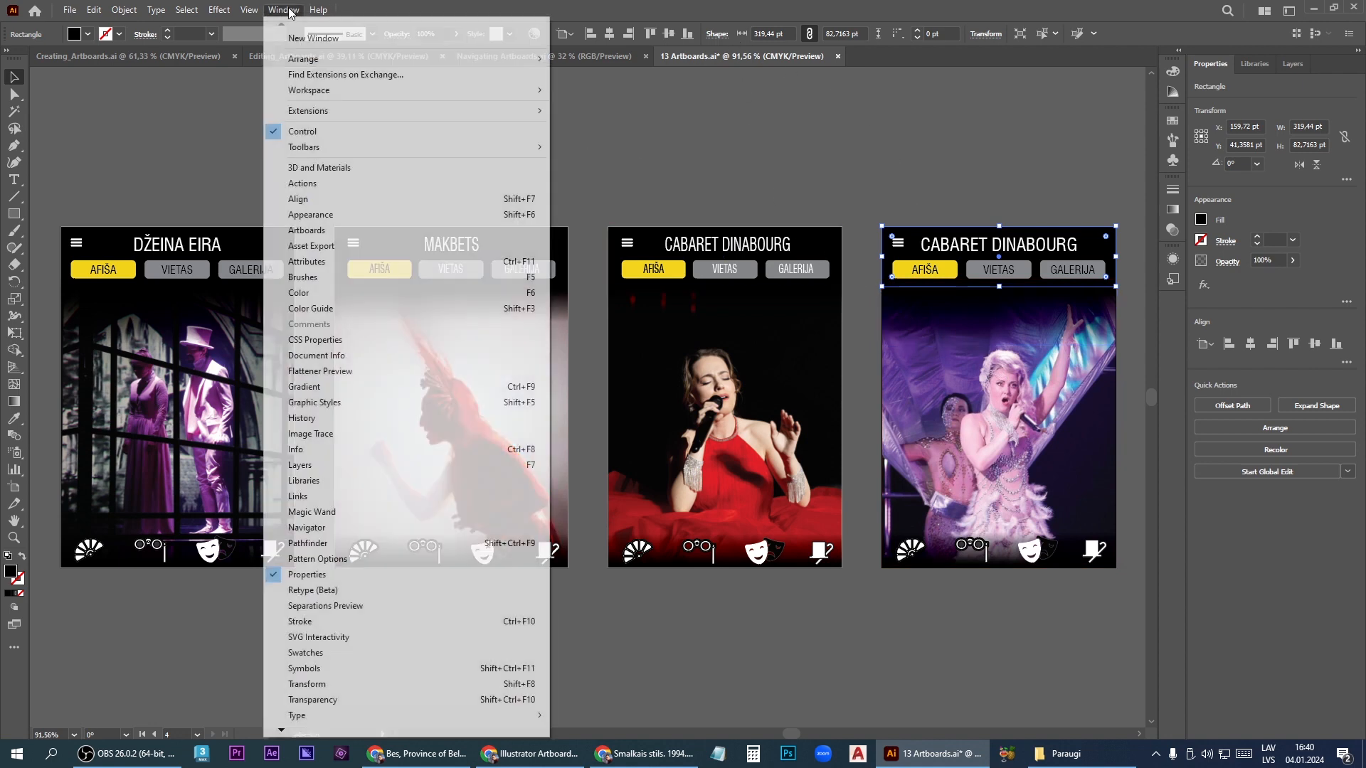
mouse_move(248, 12)
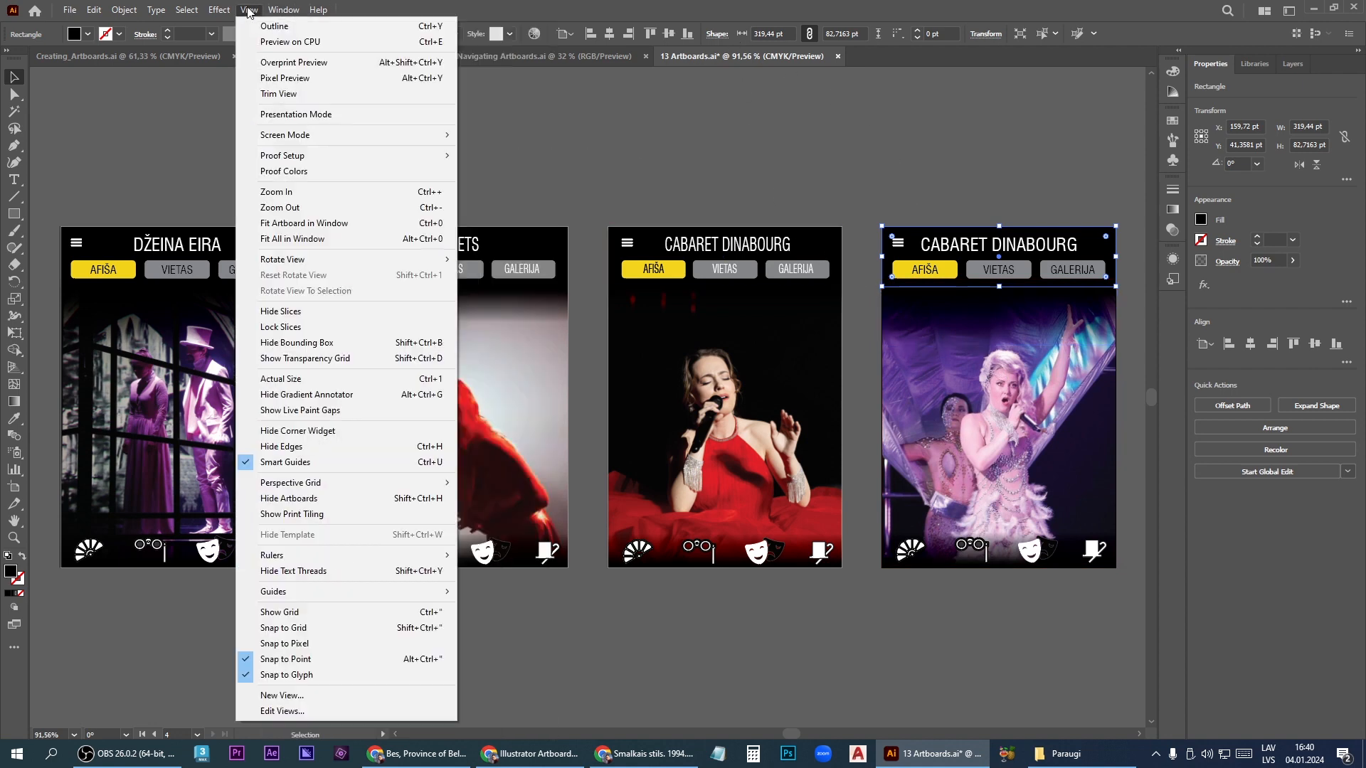
click(318, 223)
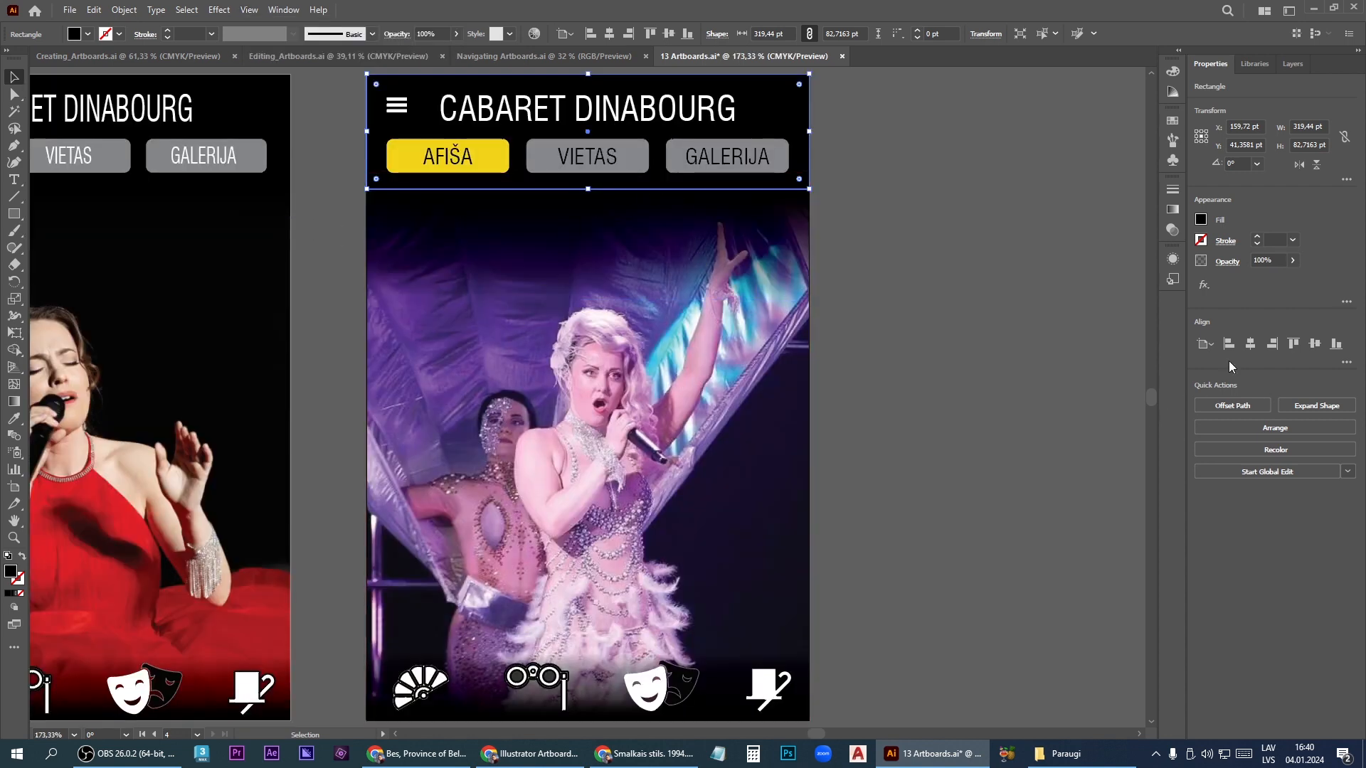
Clear the selection and display artboard 1 and artboard 2 by choosing their numbers
click(984, 350)
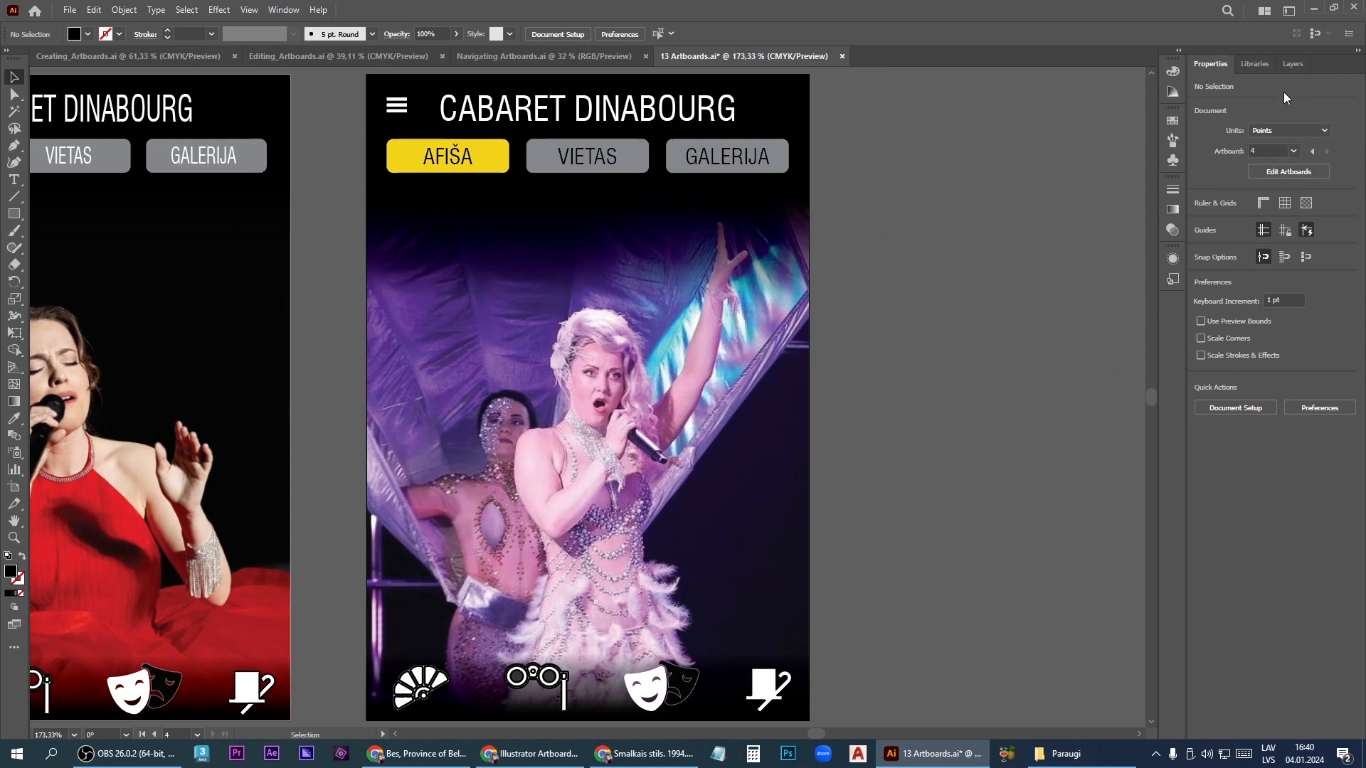
click(1293, 151)
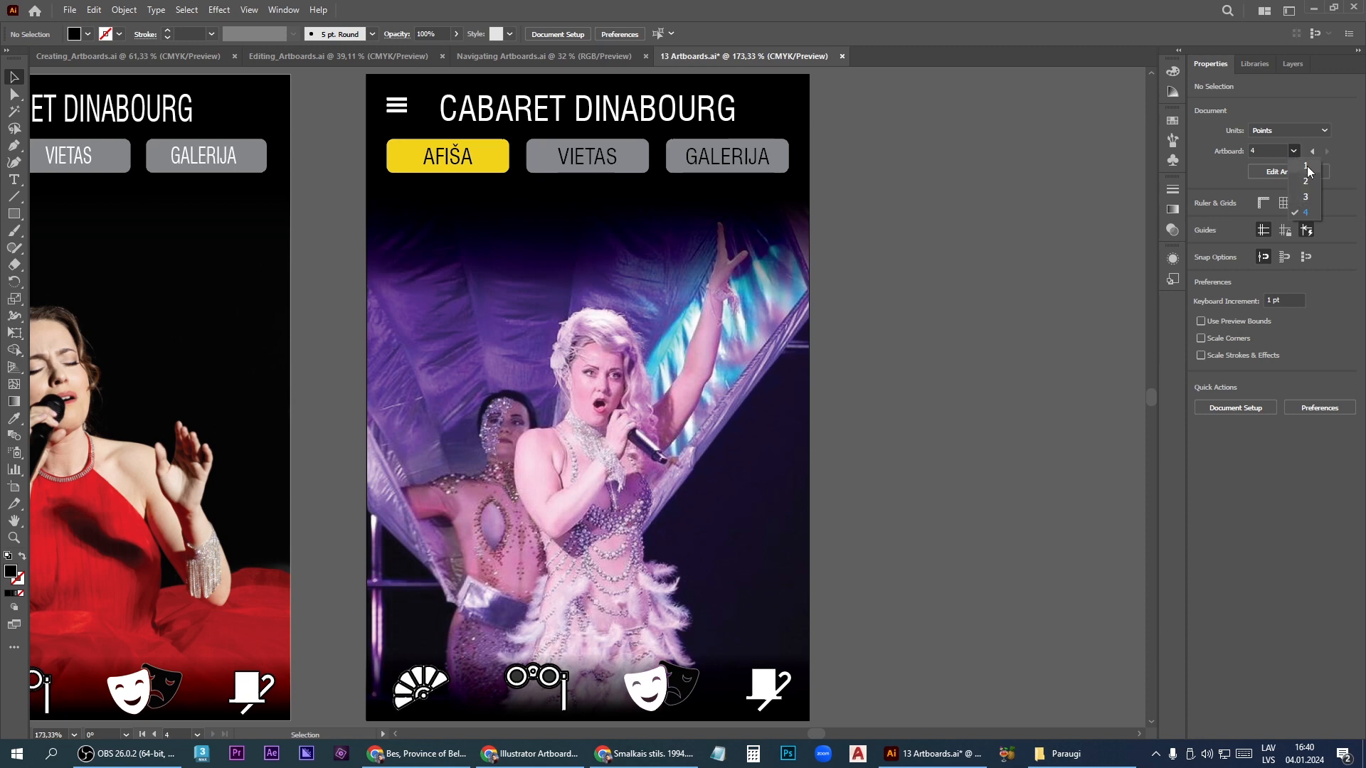
click(1308, 165)
click(1293, 150)
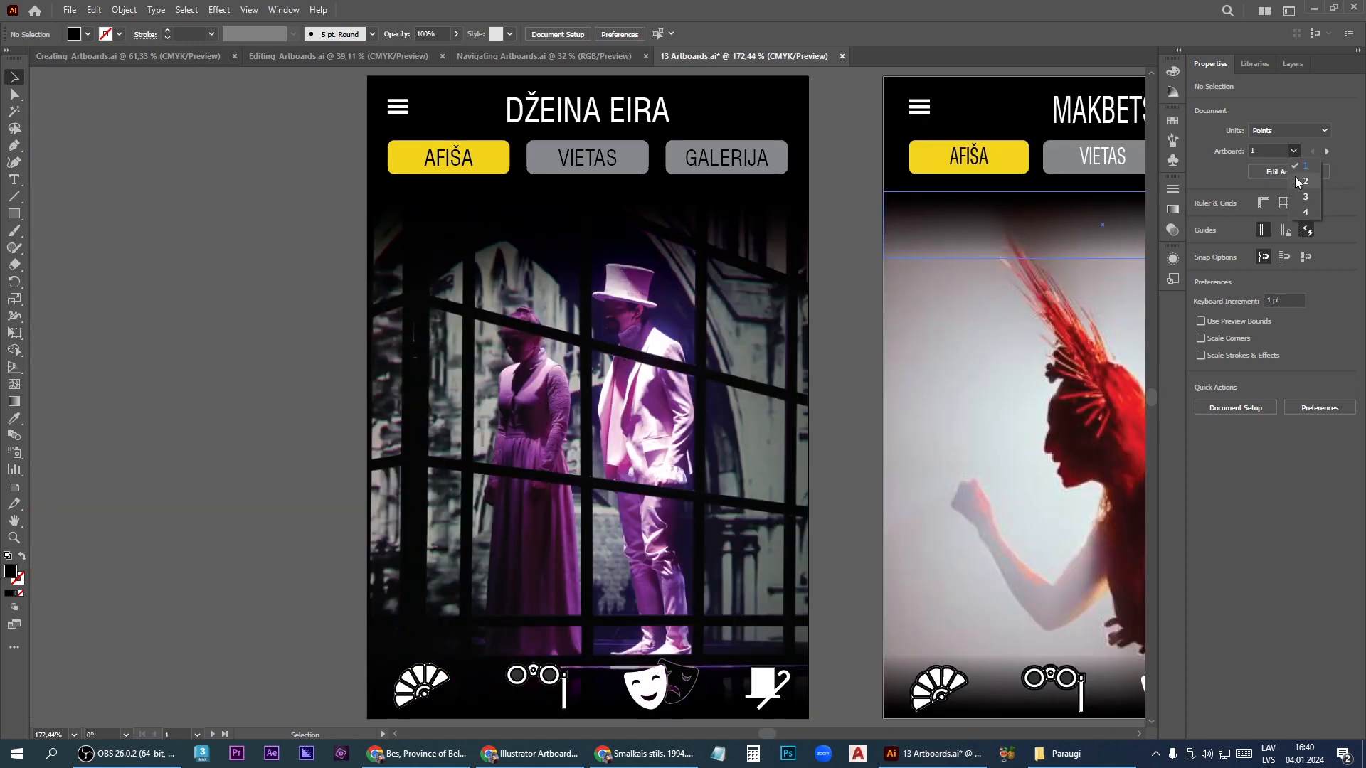
click(1297, 181)
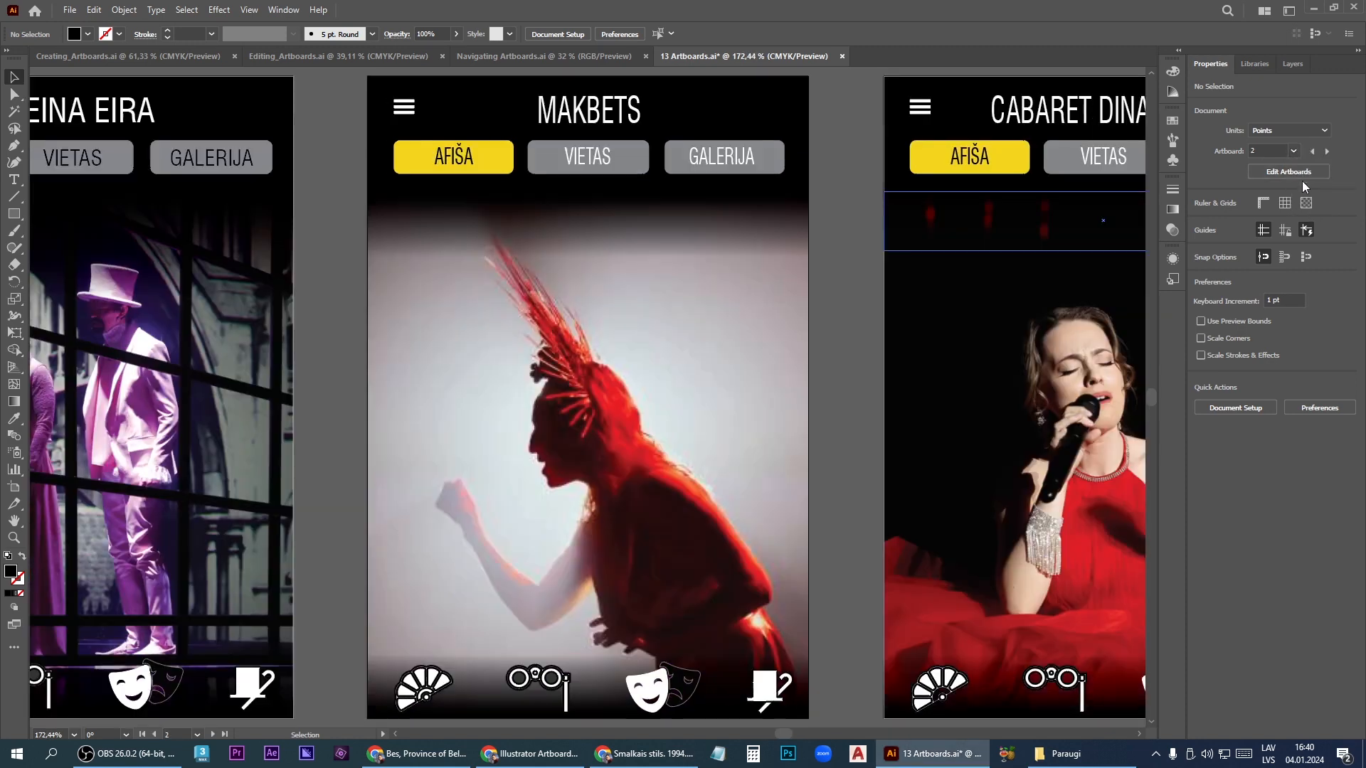
Page forward through the artboards to number 4 and back to number 1, and display artboard 3
click(1327, 152)
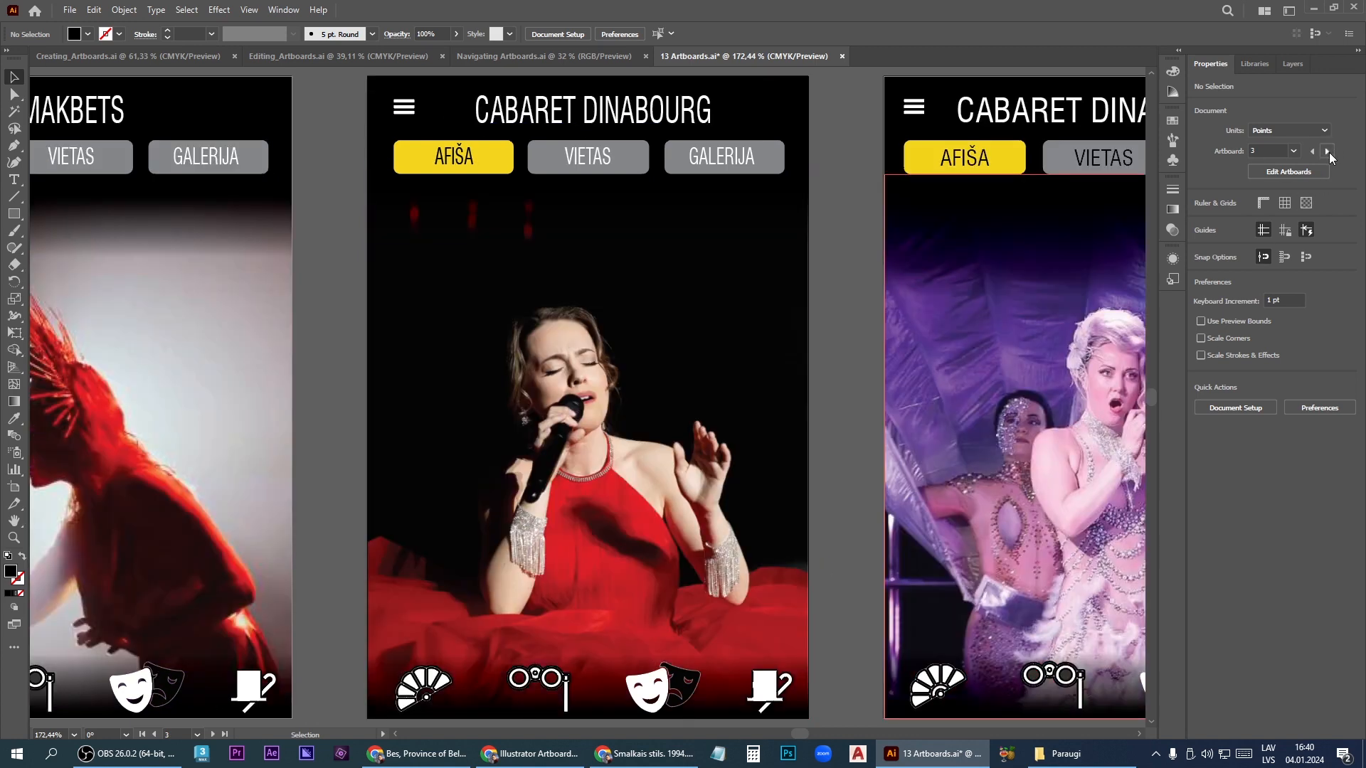
click(1328, 151)
click(1317, 153)
click(1315, 152)
click(1315, 152)
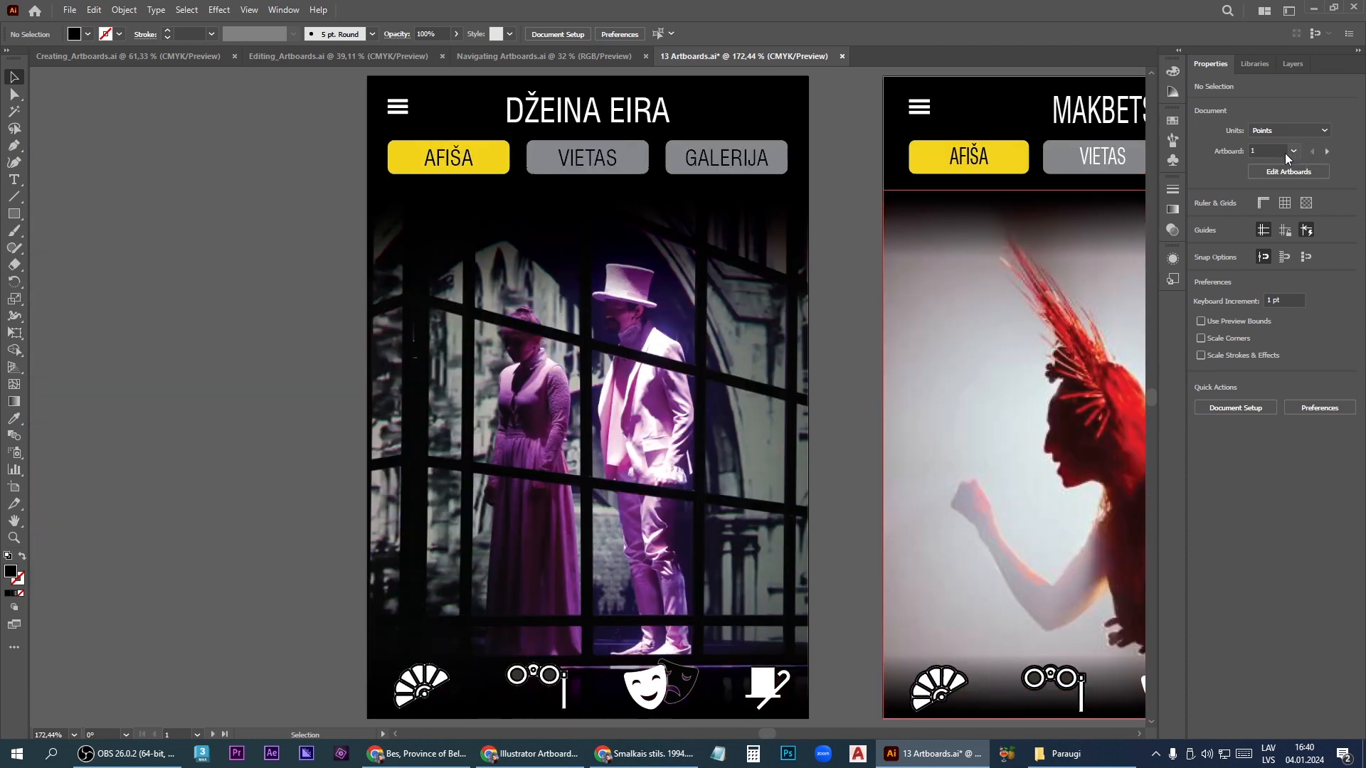
click(198, 735)
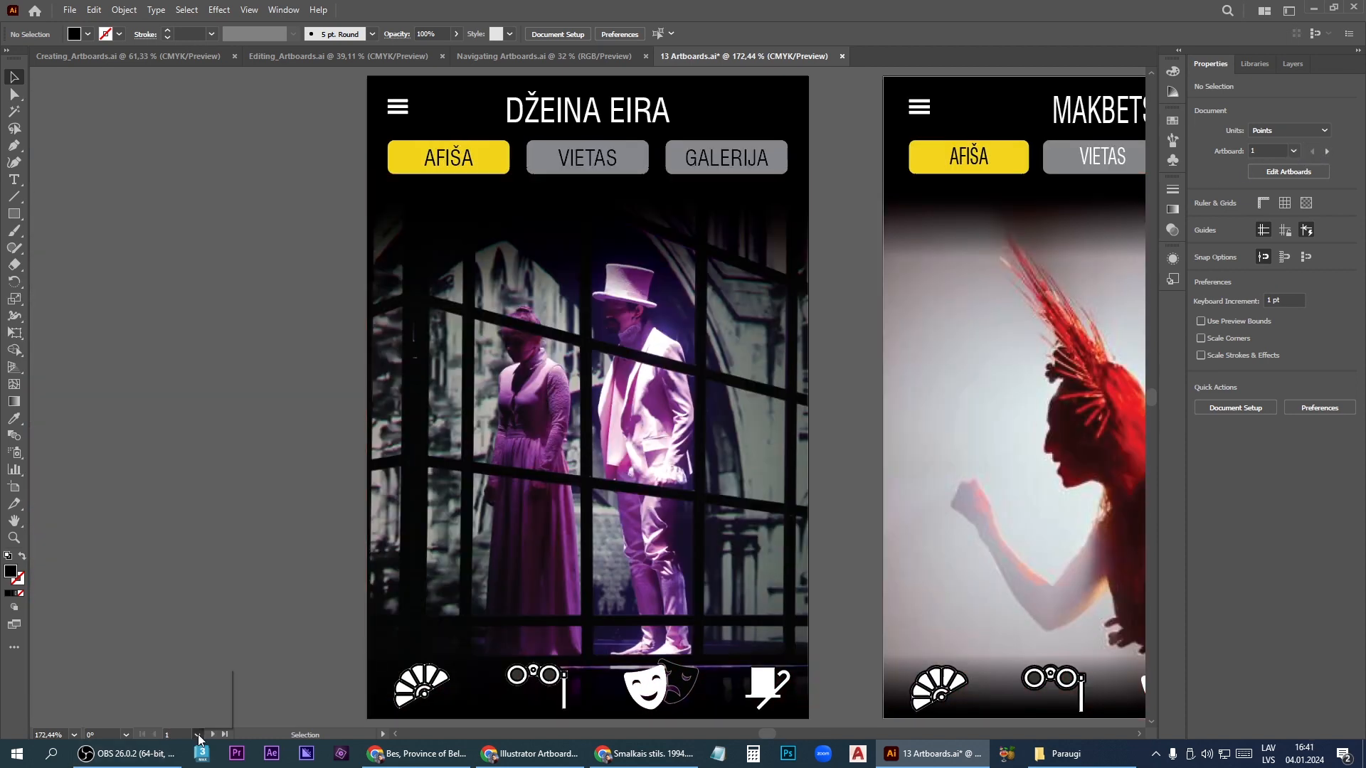
click(212, 705)
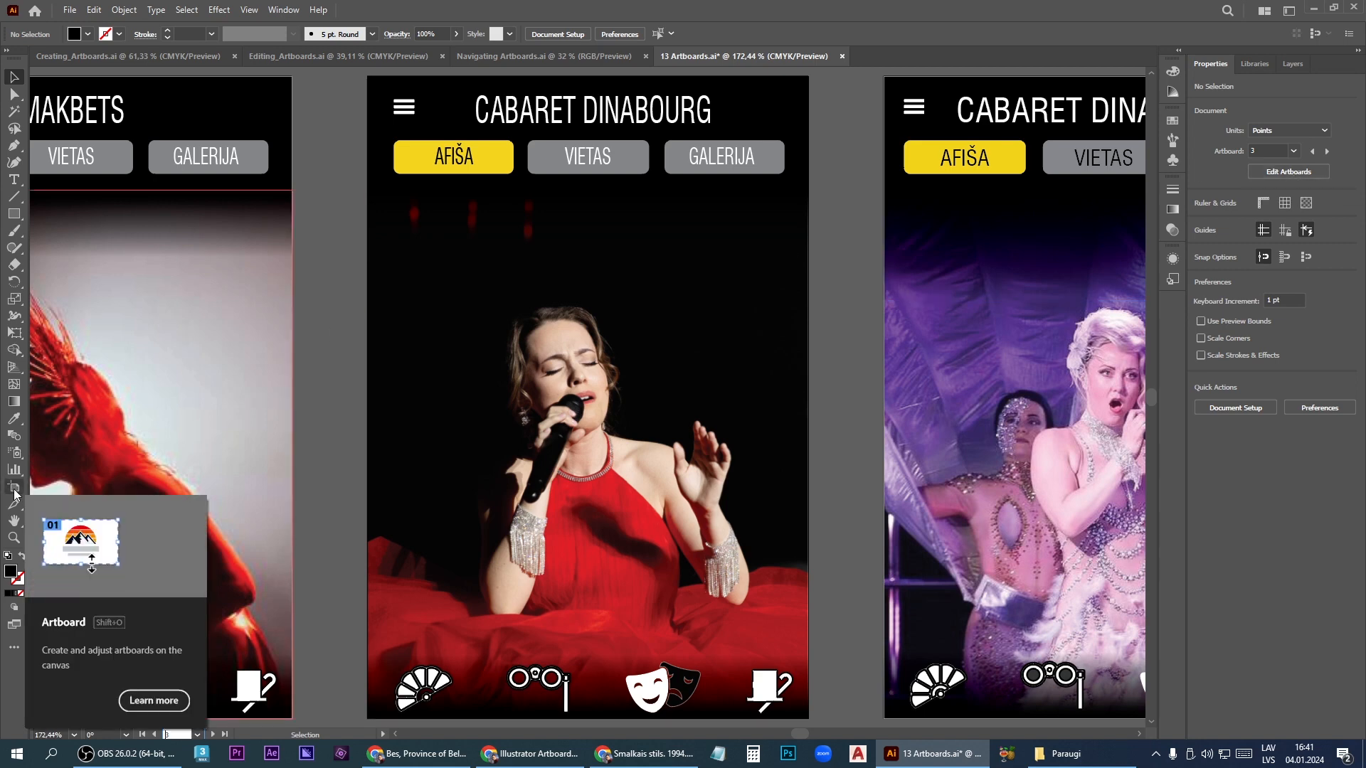
click(757, 163)
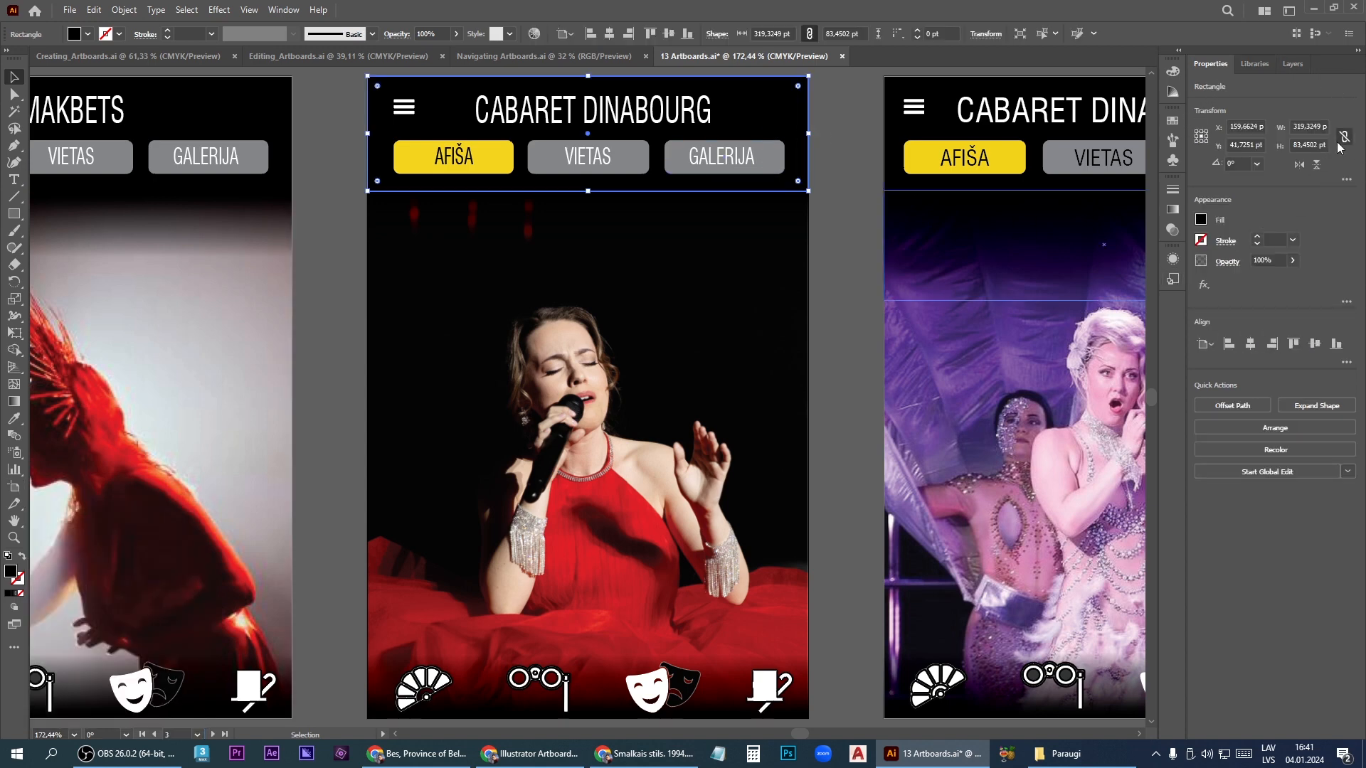
click(14, 487)
key(v)
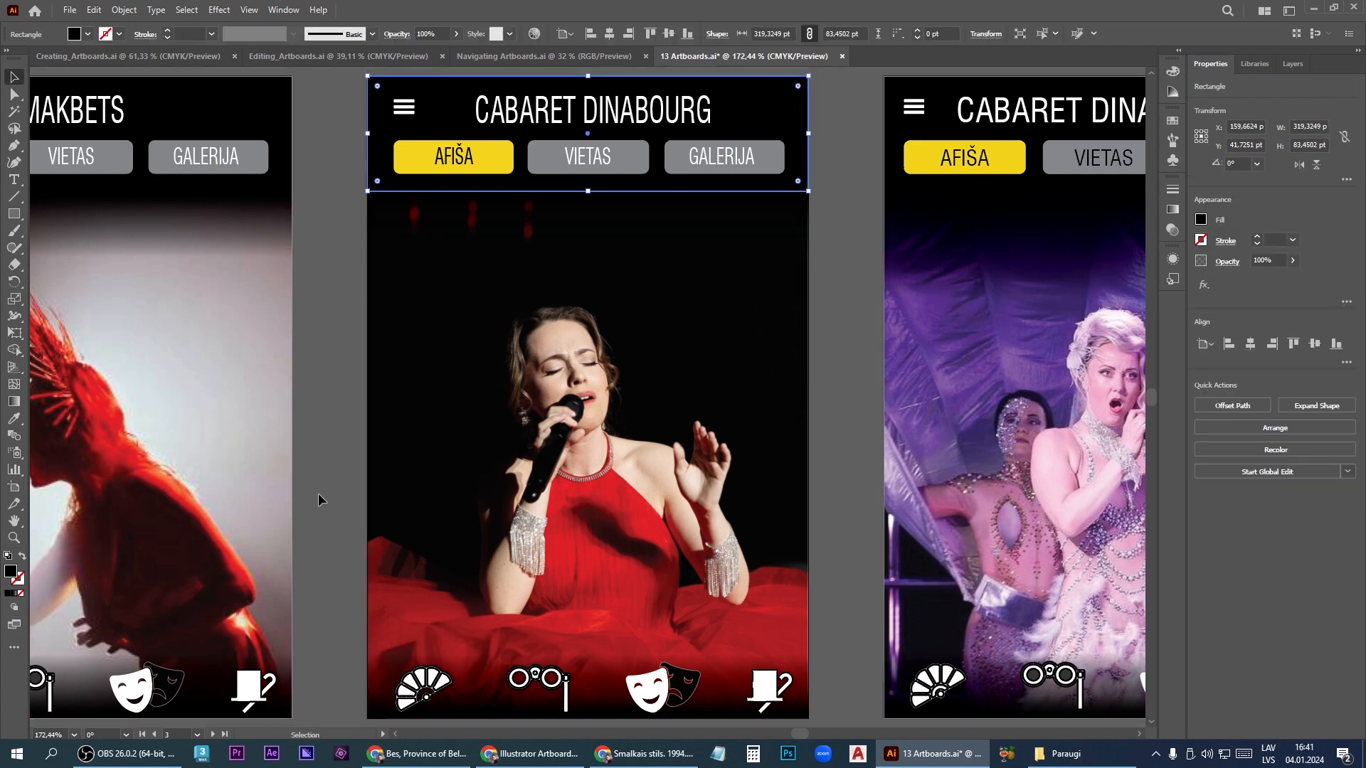
key(ctrl+minus)
key(ctrl+minus)
key(ctrl+minus)
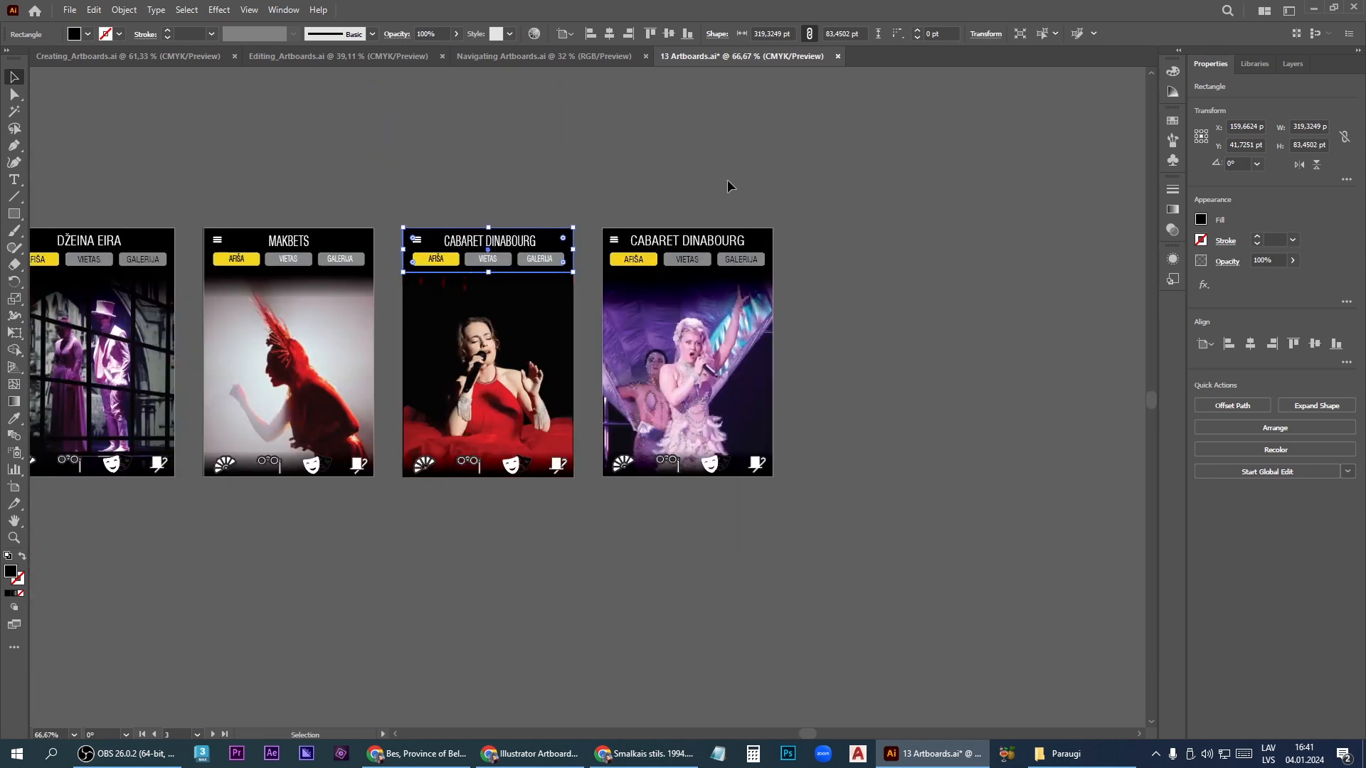
click(728, 186)
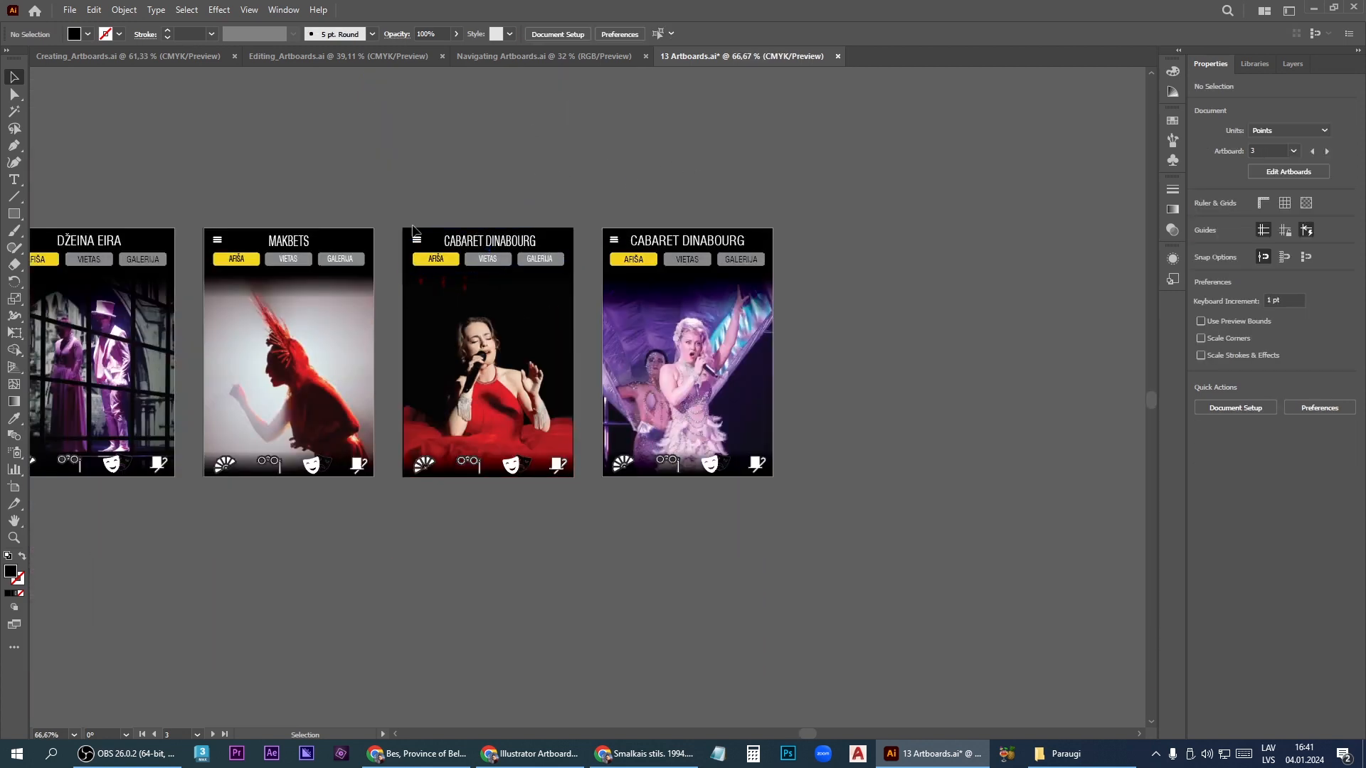
Deselect all artwork and enter artboard editing mode with the third artboard active
click(425, 284)
click(186, 9)
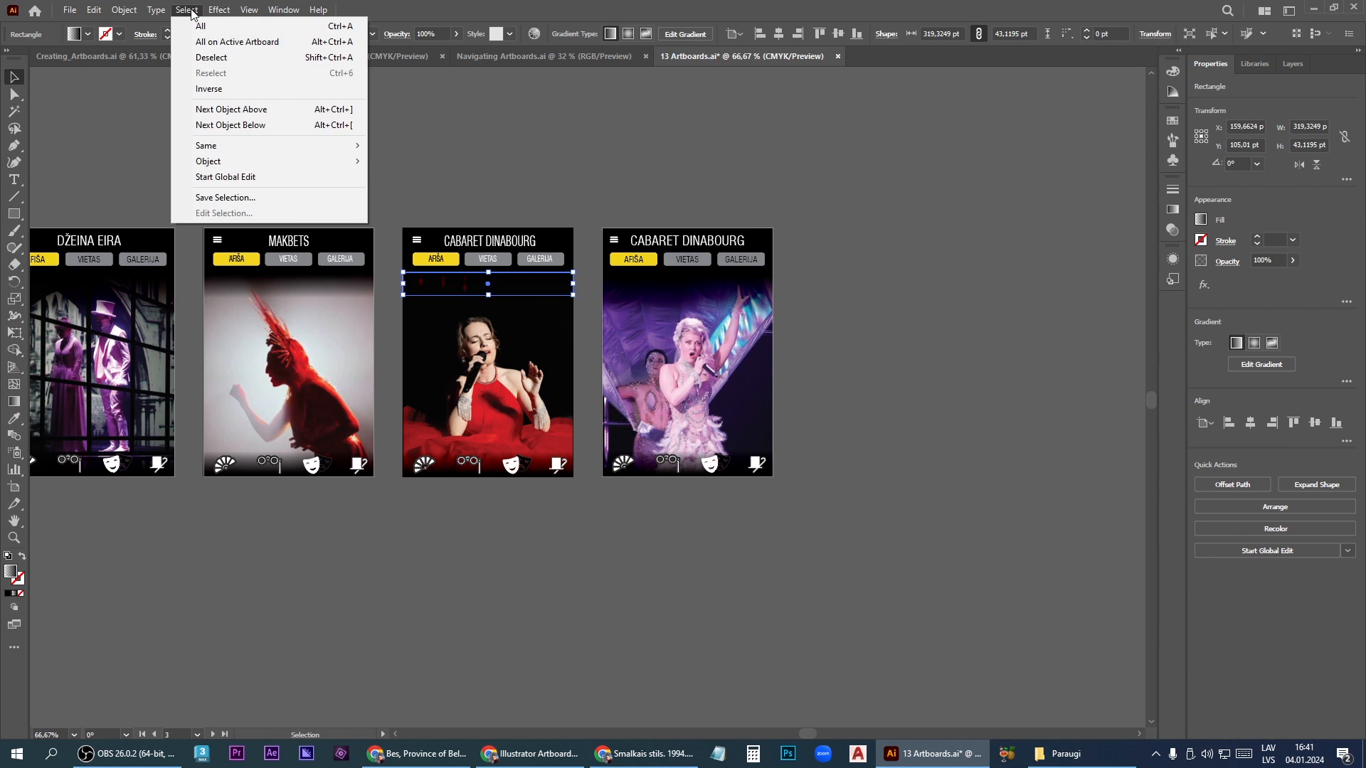
click(211, 59)
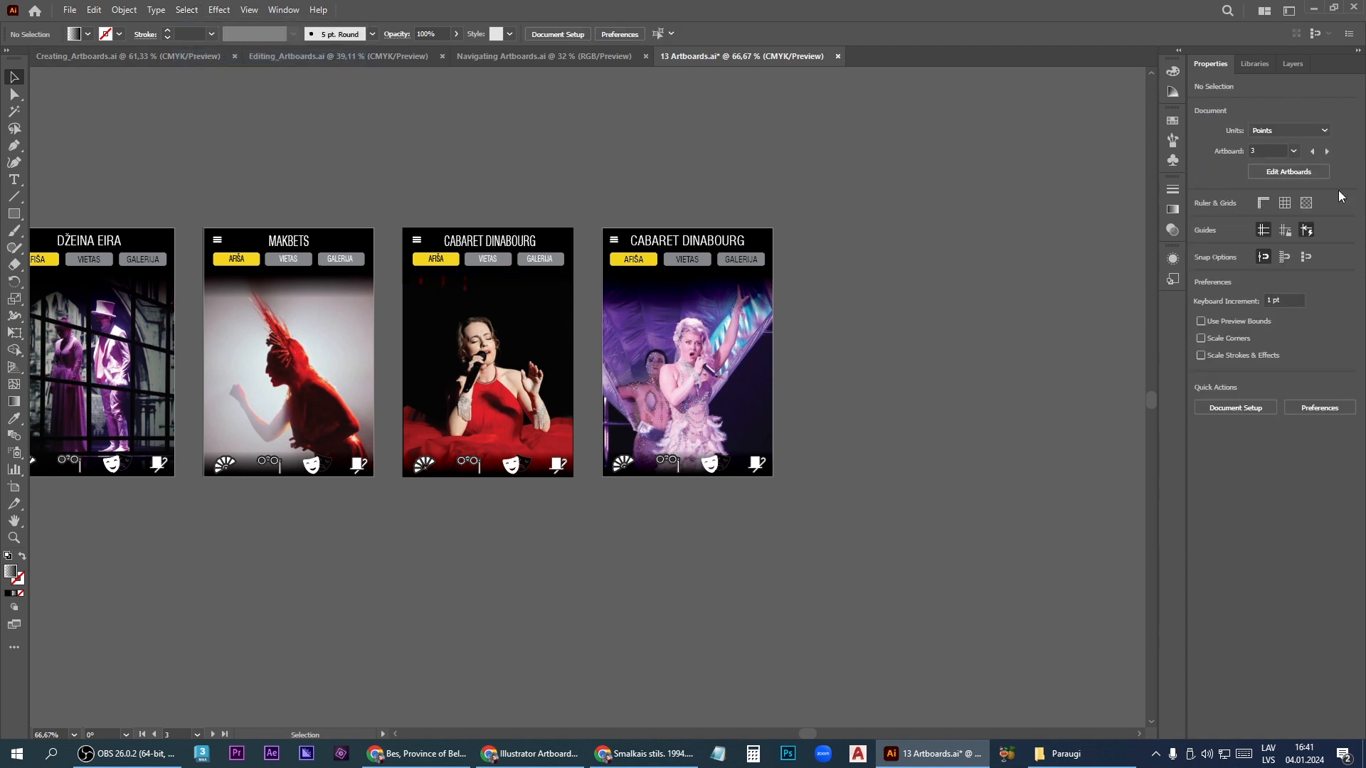
click(1287, 172)
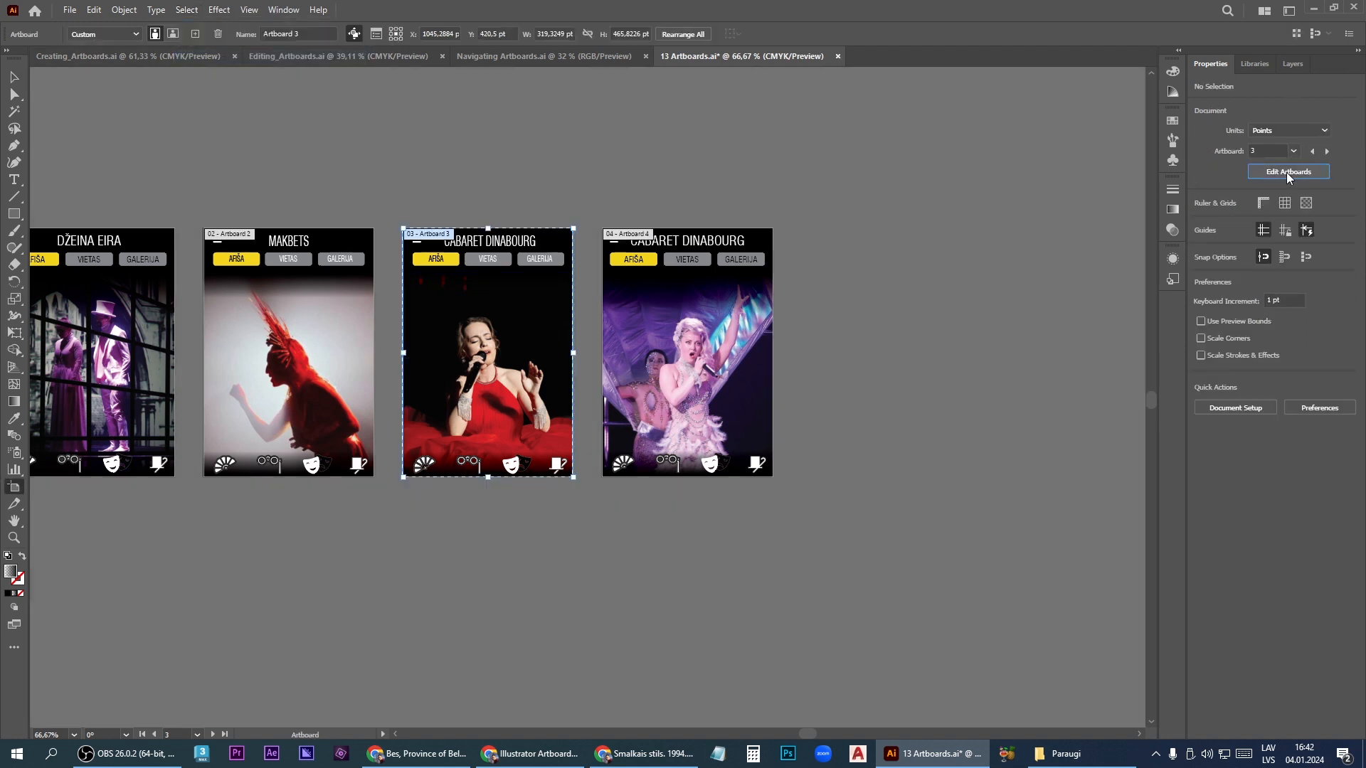
drag(574, 500, 743, 555)
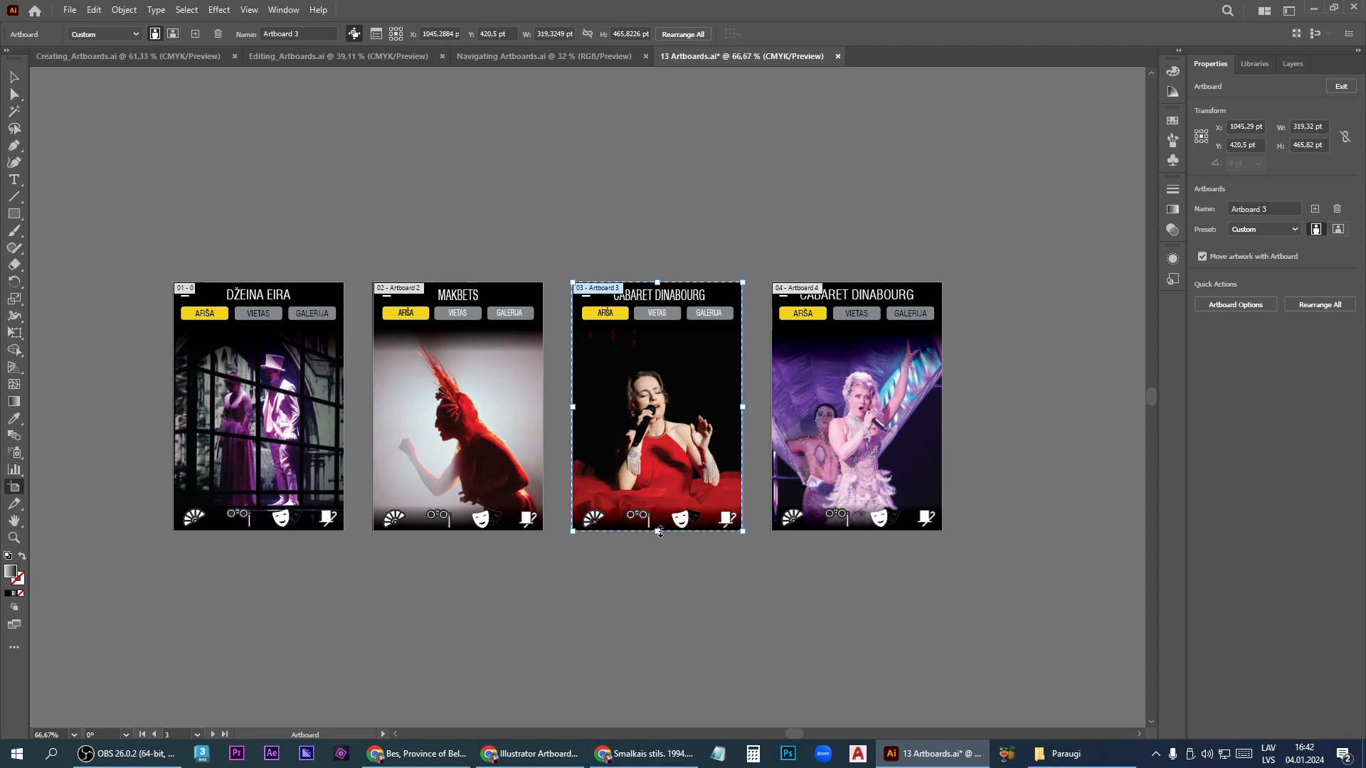
Try resizing the third artboard by extending its bottom edge and shrinking it from a corner to about 248 × 298 pt
drag(658, 532, 655, 560)
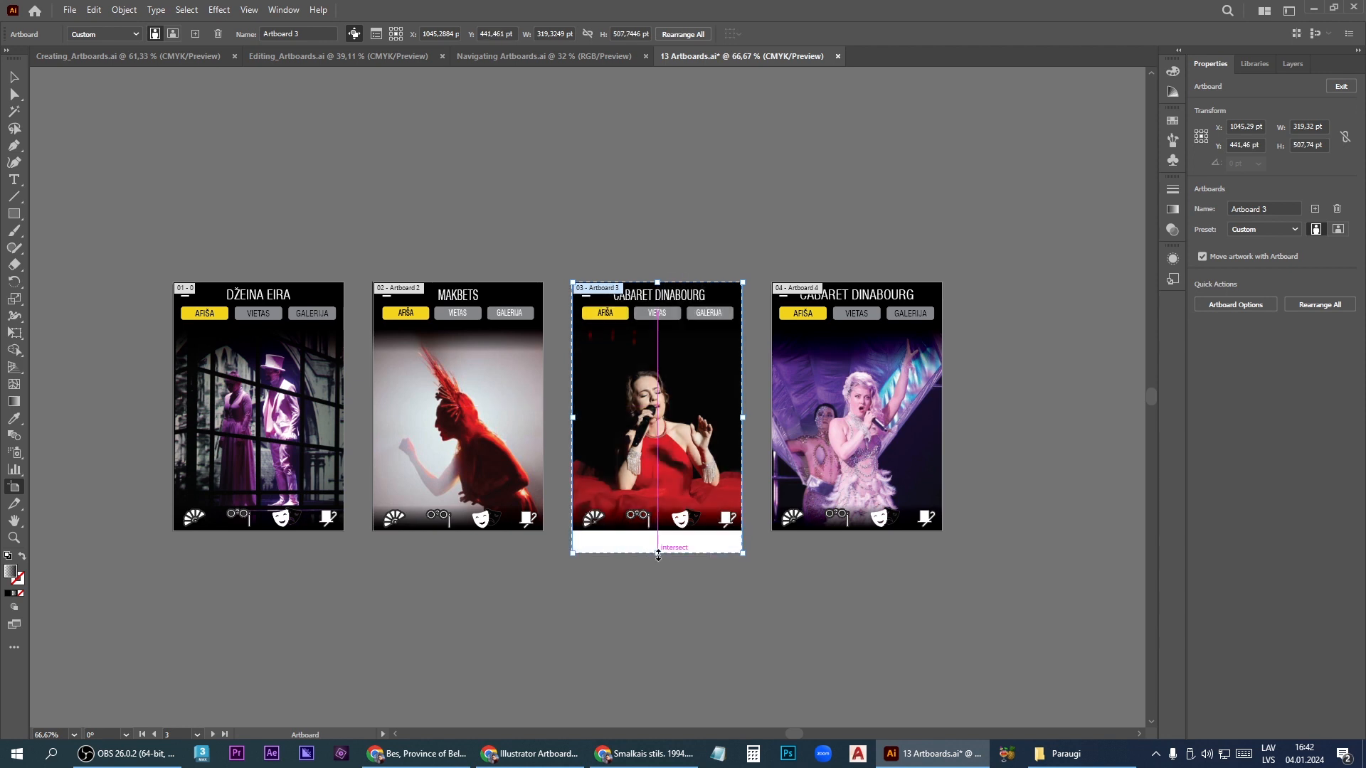
drag(743, 553, 705, 441)
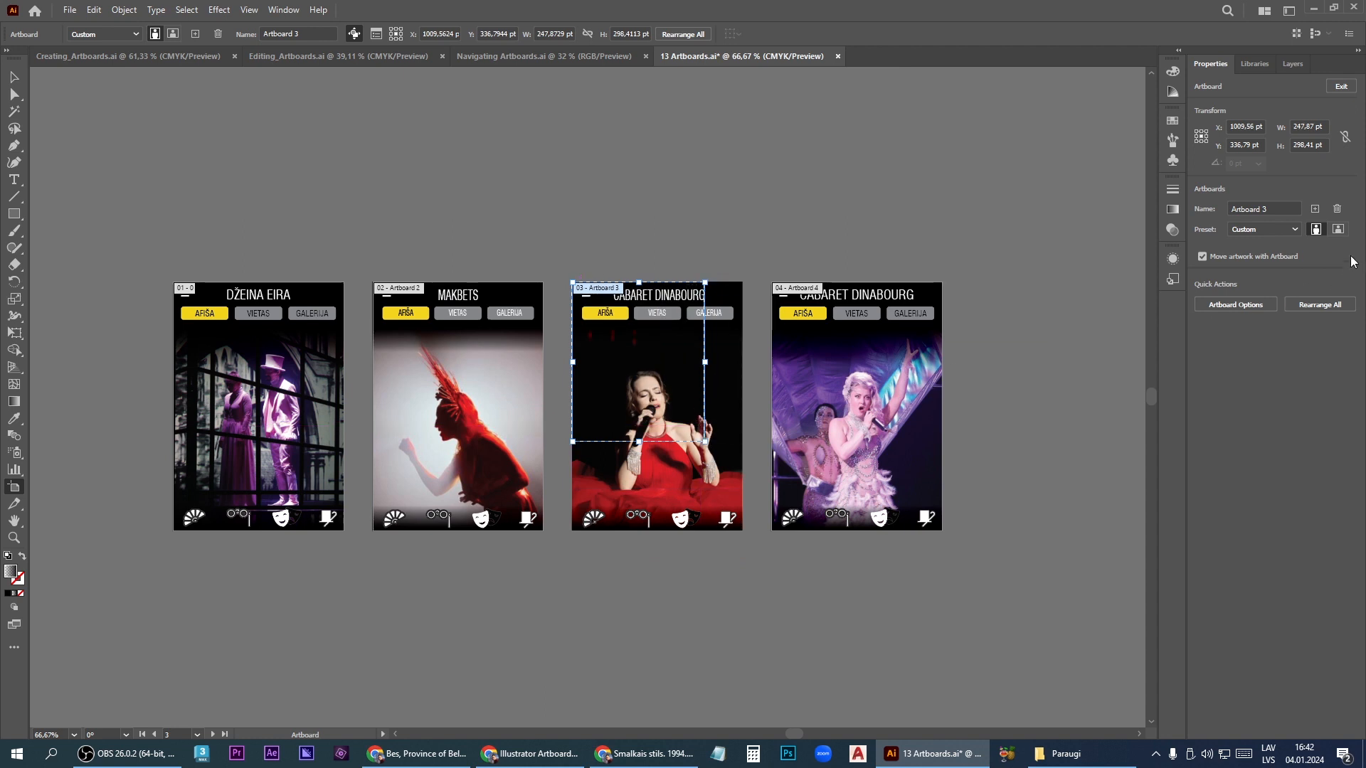
key(Escape)
Rename the third artboard "Cabaret Dinabourg" and look at its name in the artboard list
click(1290, 207)
key(ctrl+a)
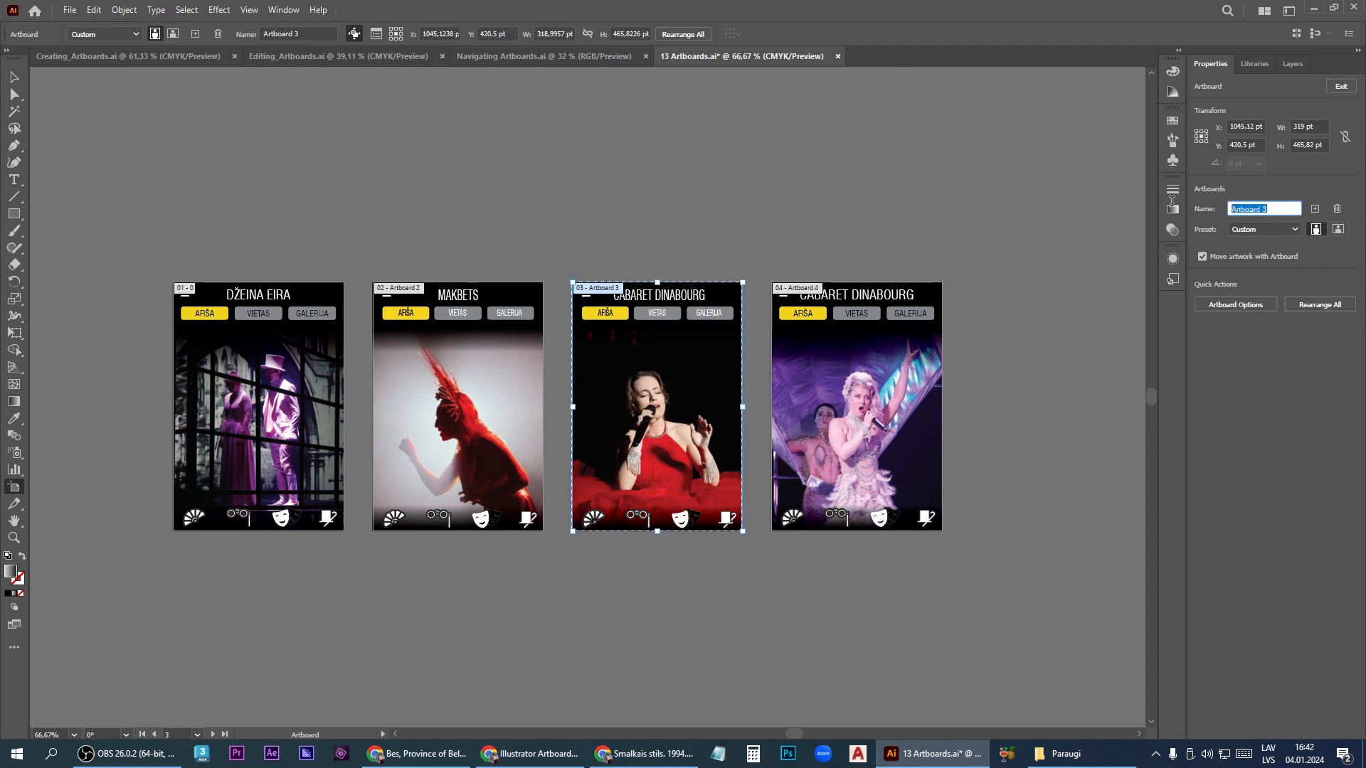
text(Cabaret Dinabourg)
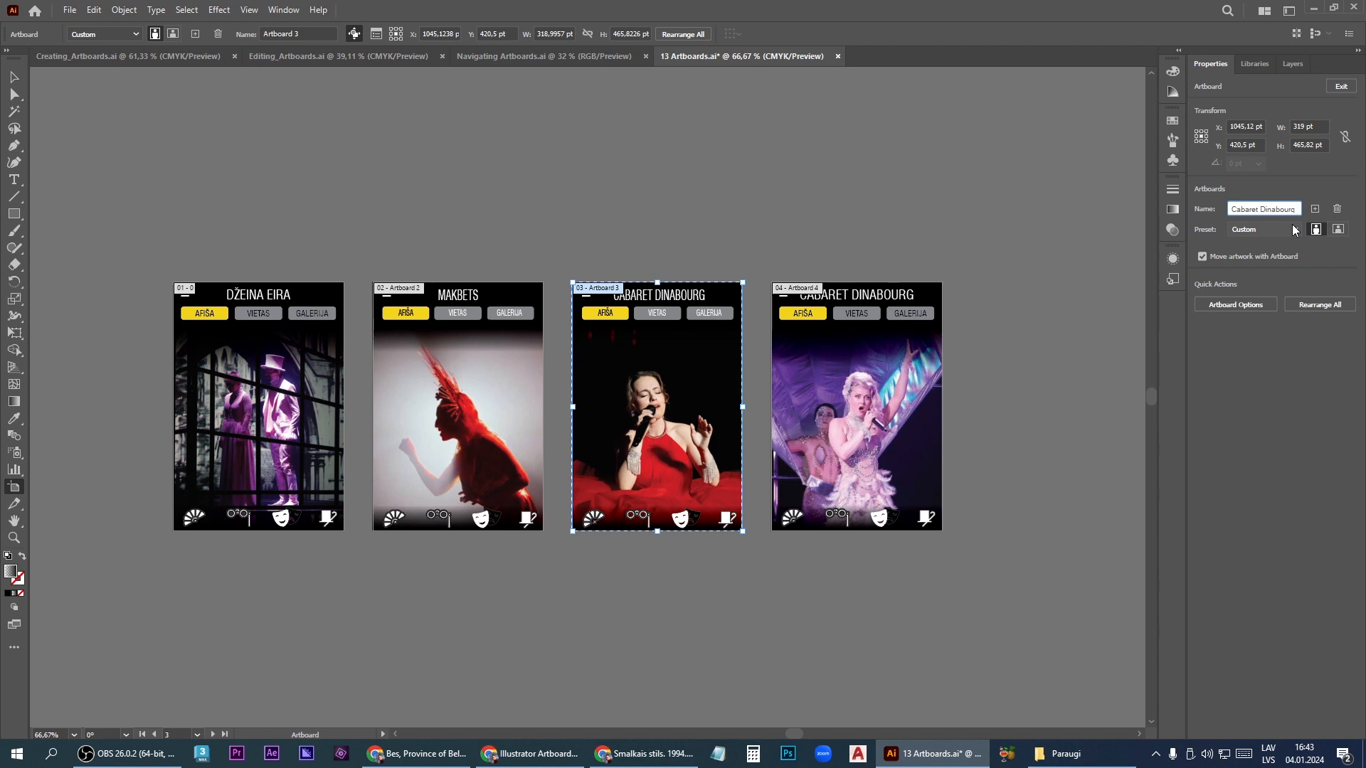
key(Return)
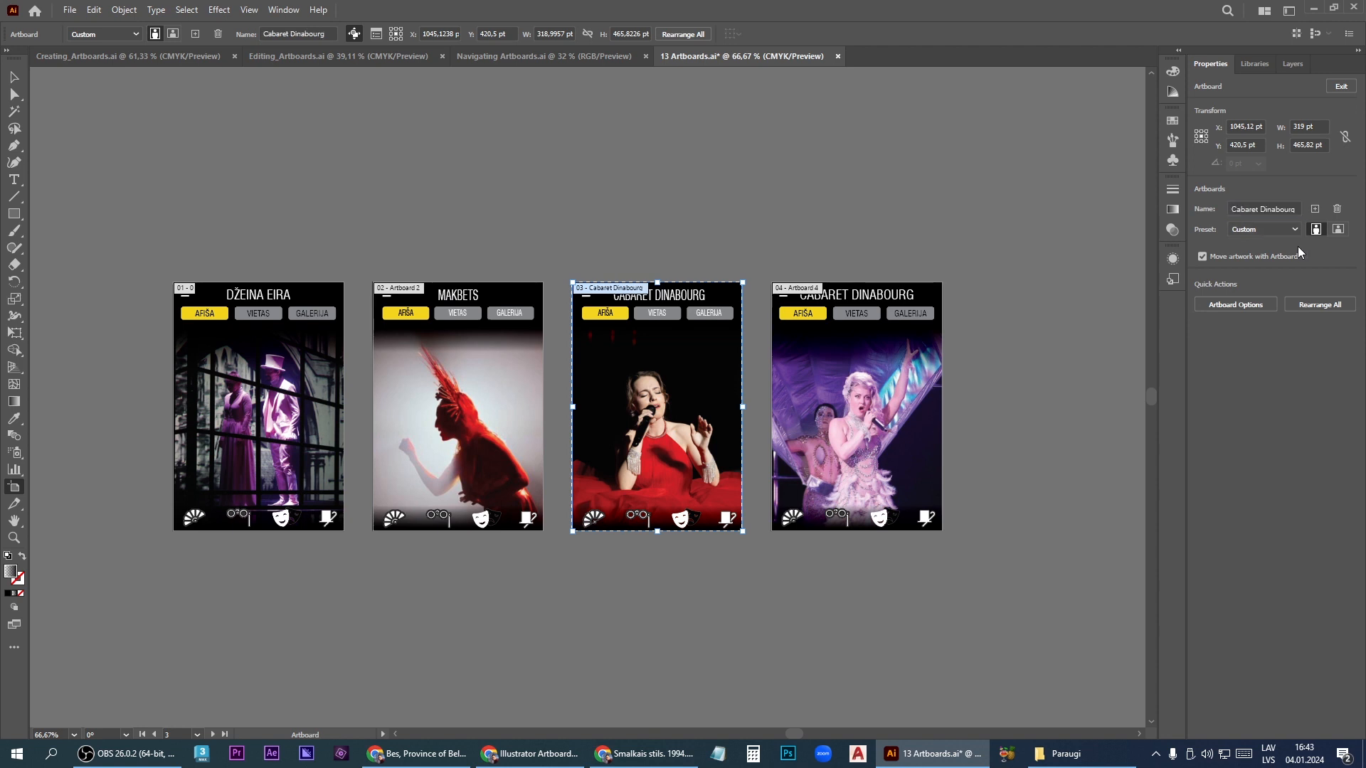
click(197, 735)
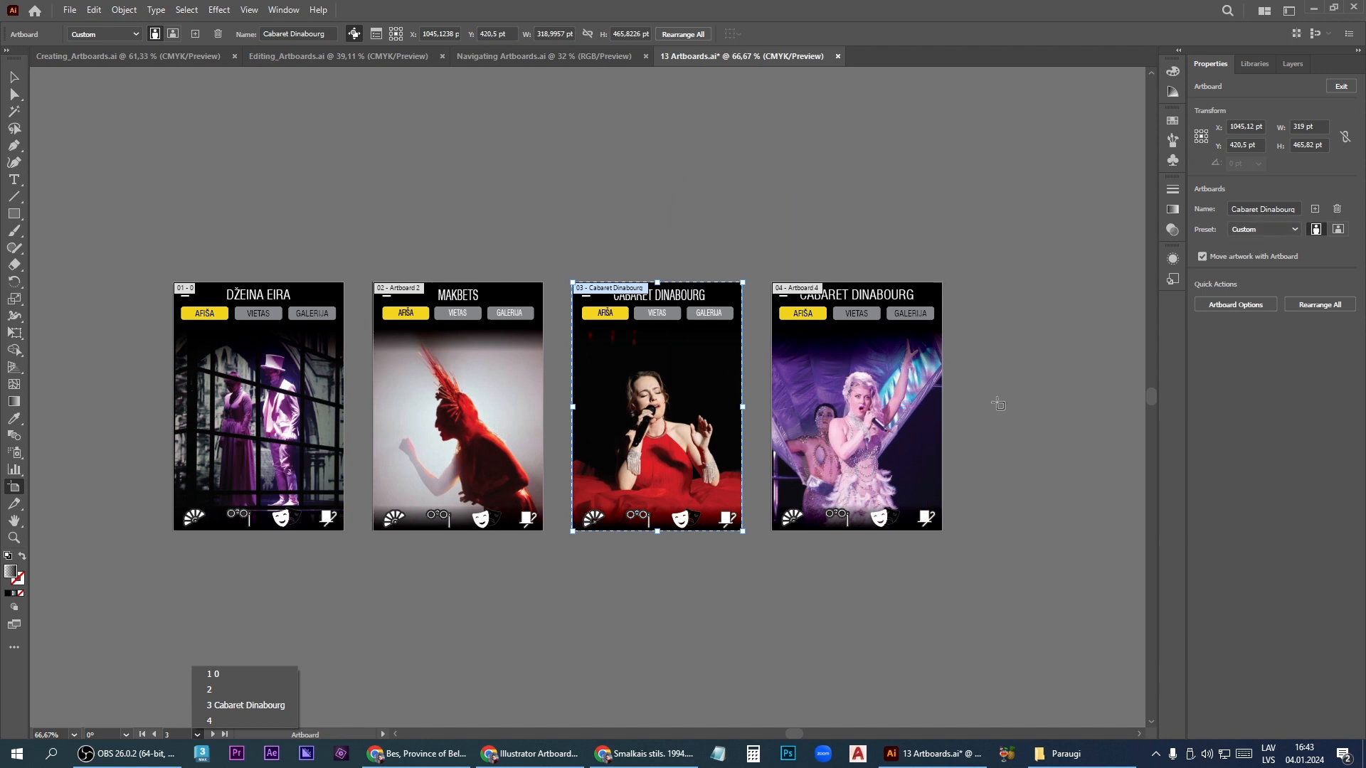
Try the landscape orientation and the A4 preset on the third artboard, reverting both changes
click(1338, 236)
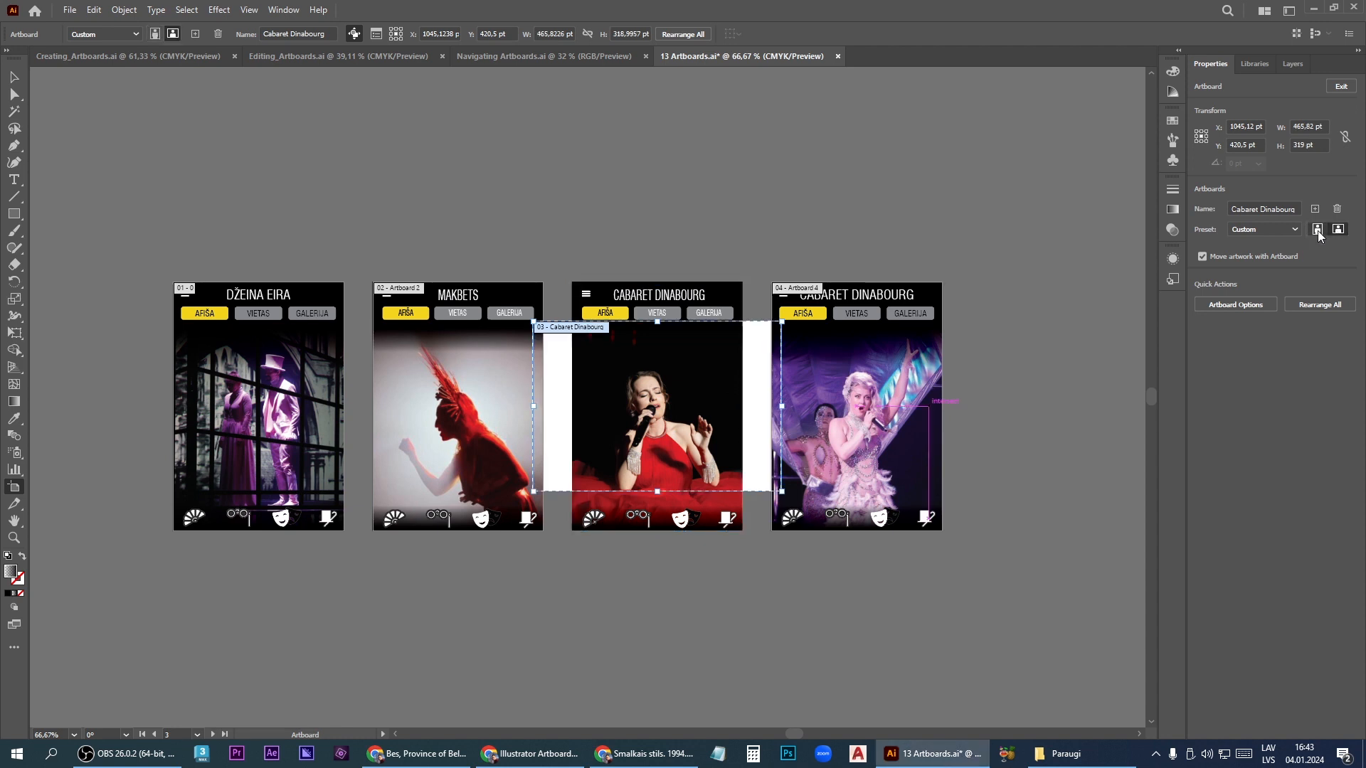
click(1318, 231)
click(1295, 230)
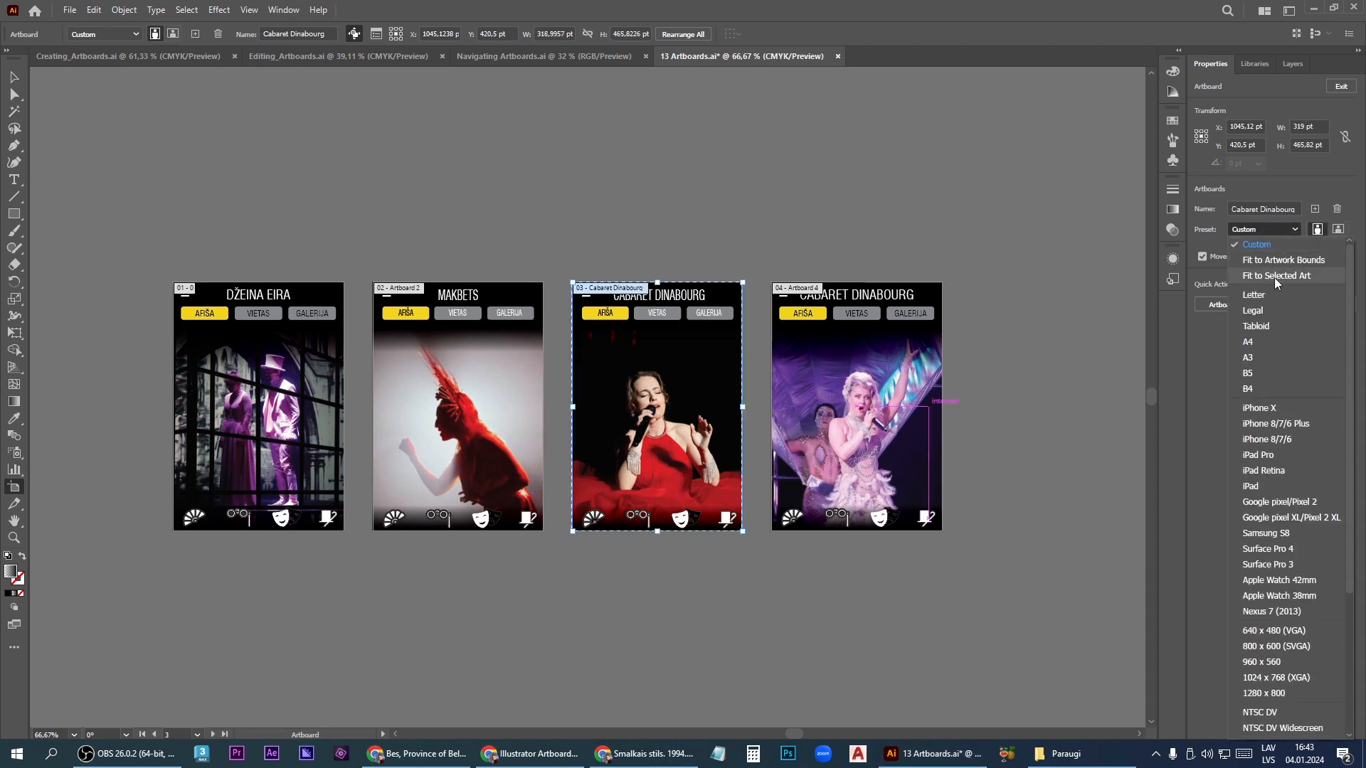
click(1249, 343)
click(1282, 233)
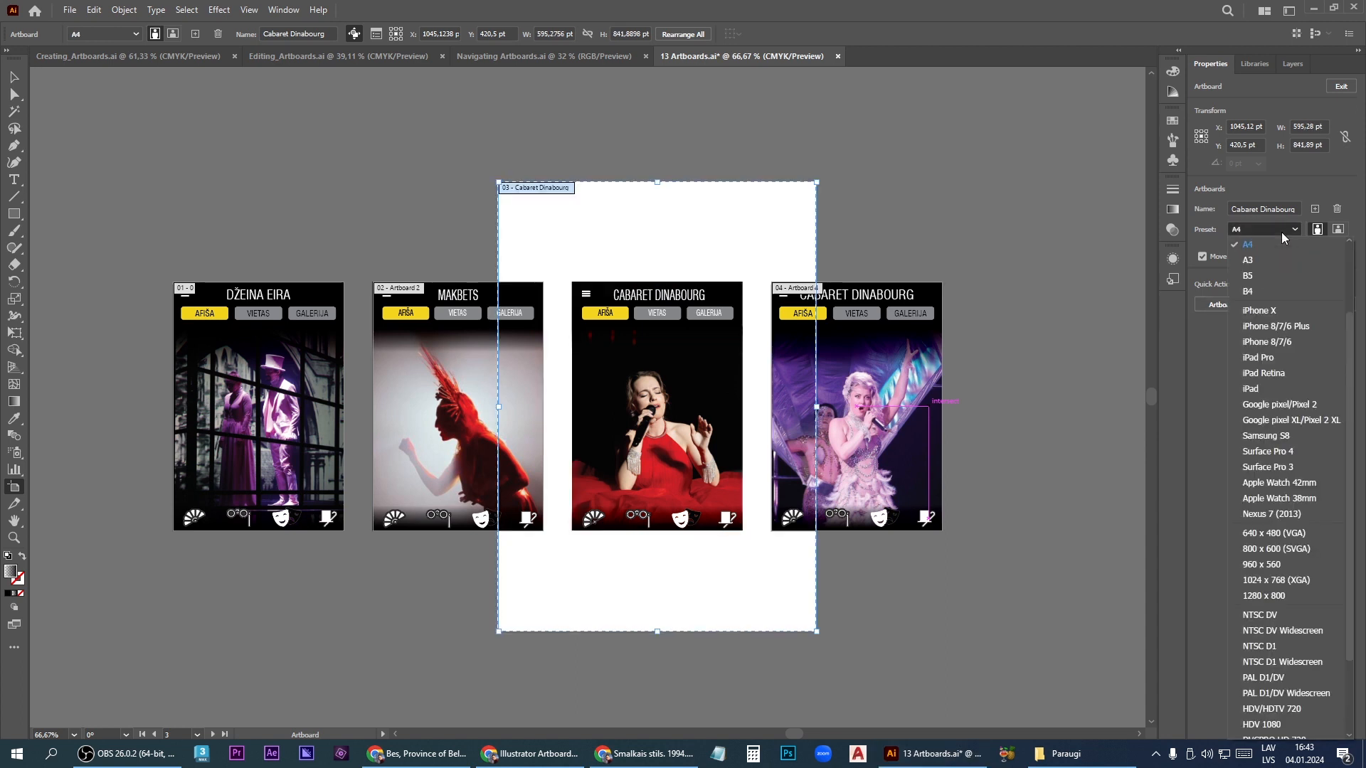
key(ctrl+z)
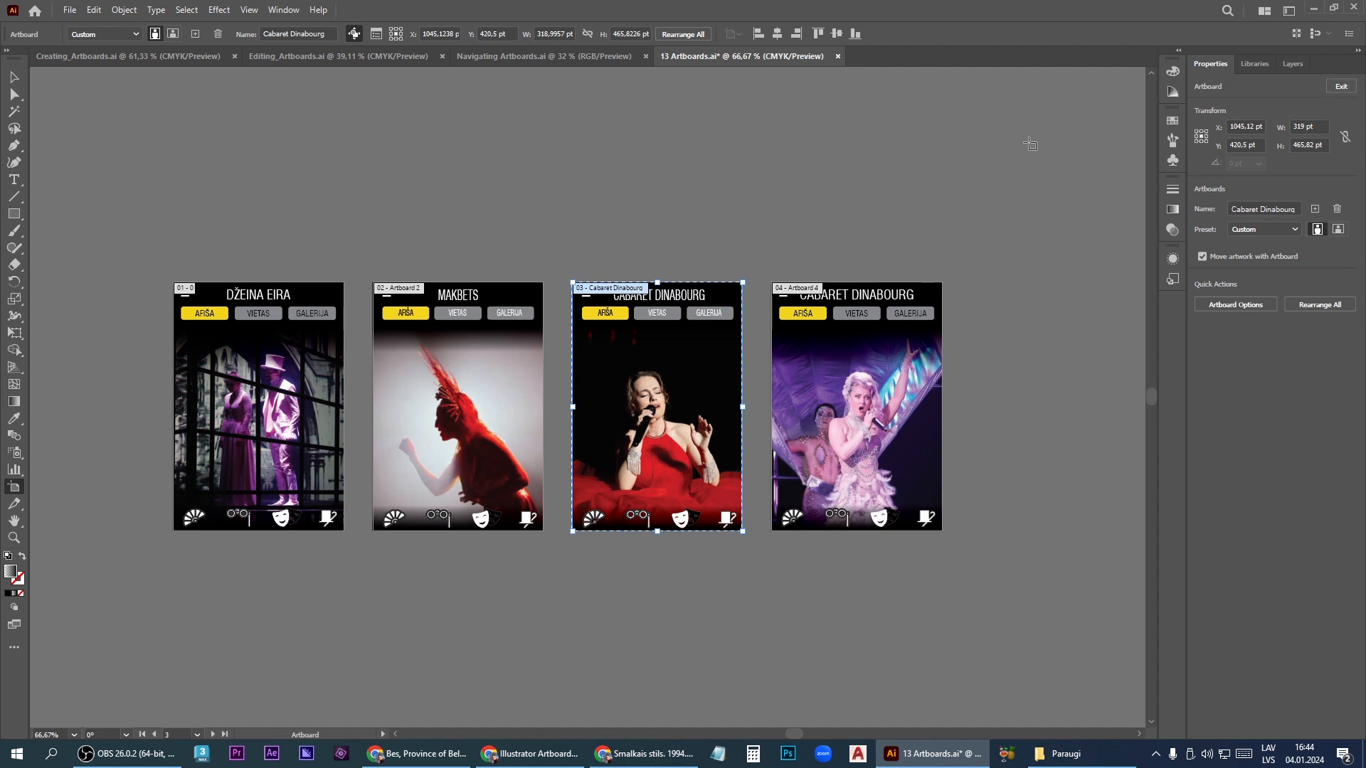
Exit artboard editing mode and look through the numbered list of artboards without switching to another one
key(Escape)
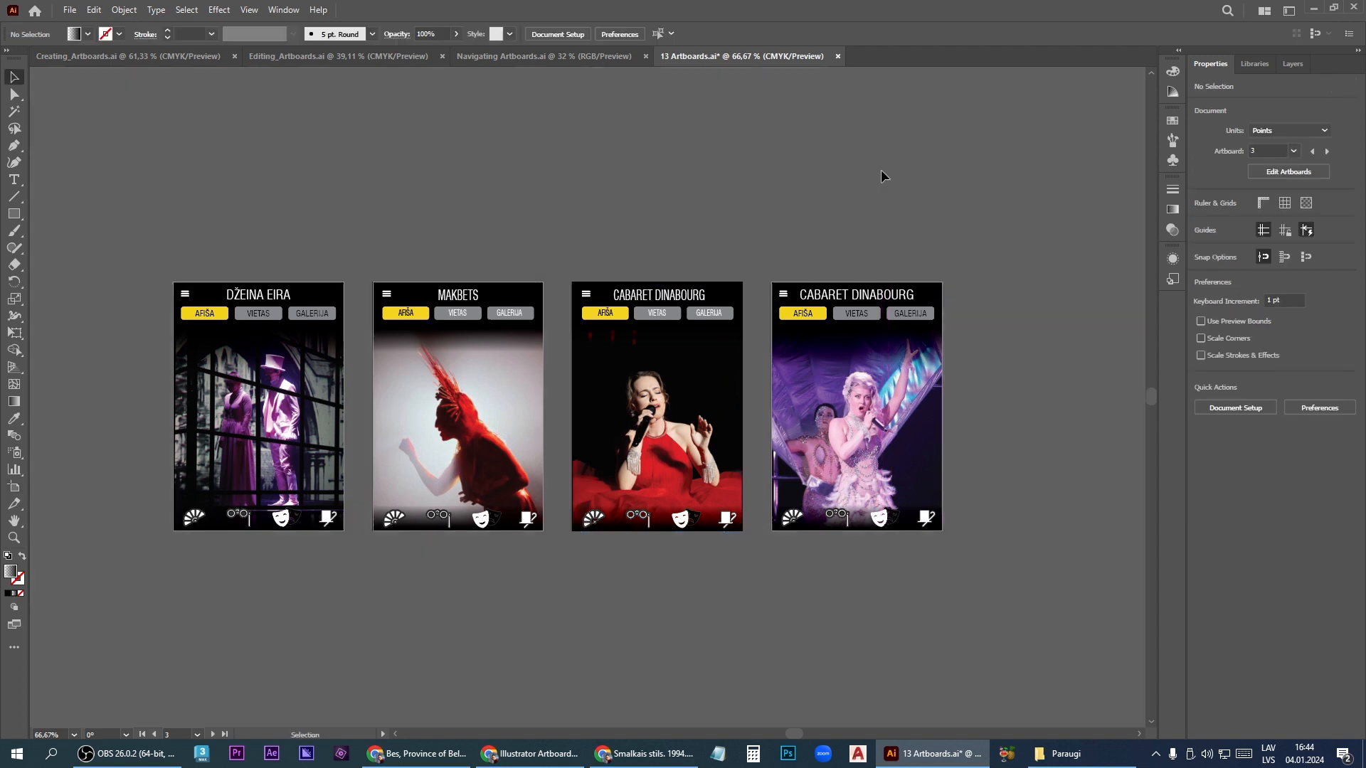
click(197, 735)
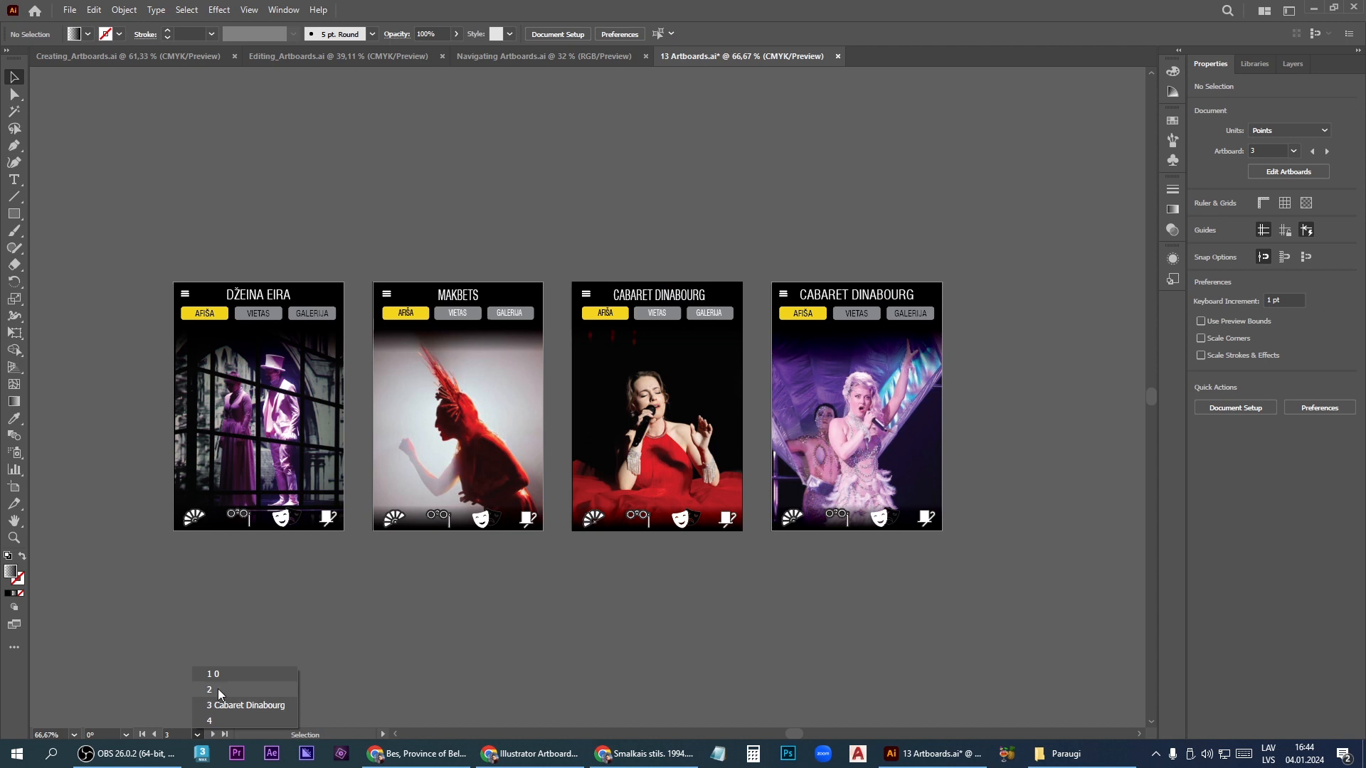
click(693, 582)
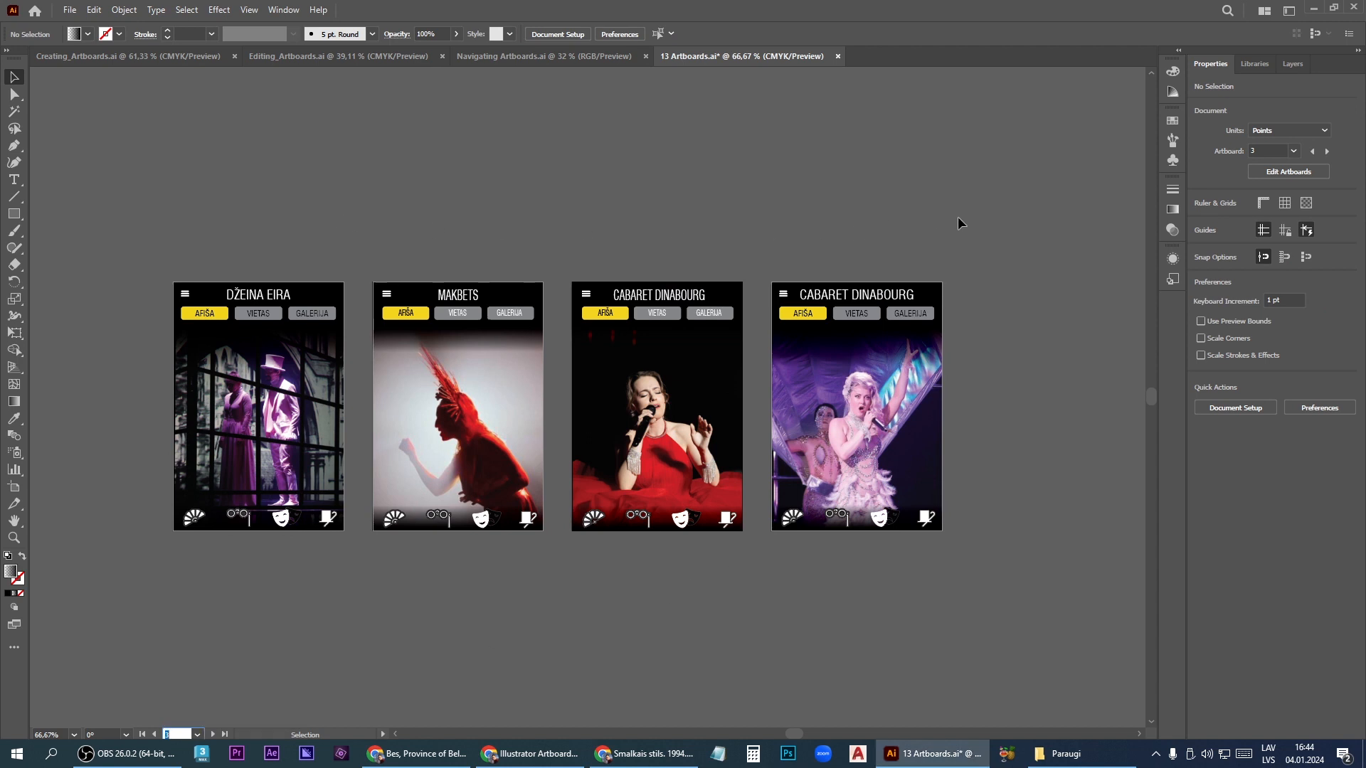
scroll(1066, 535, down, 1)
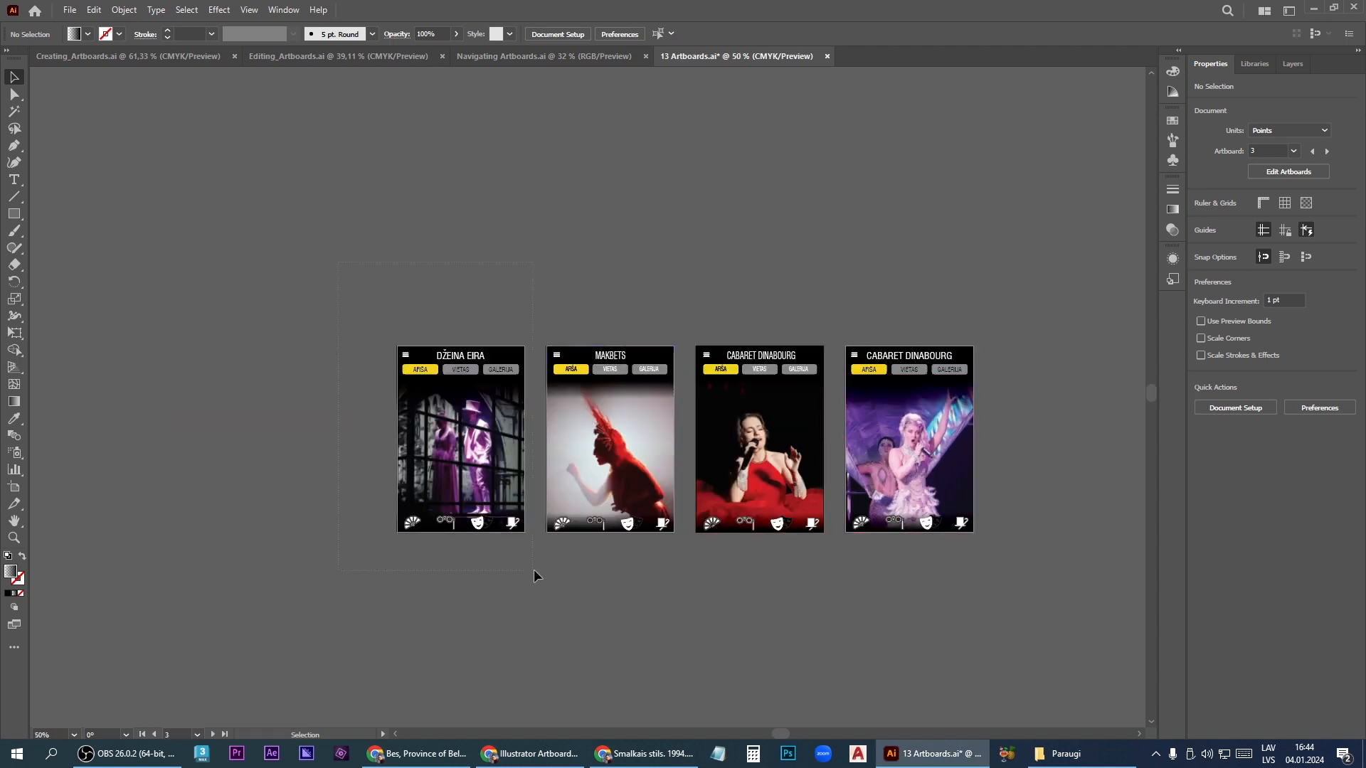
drag(534, 569, 346, 265)
drag(350, 251, 348, 259)
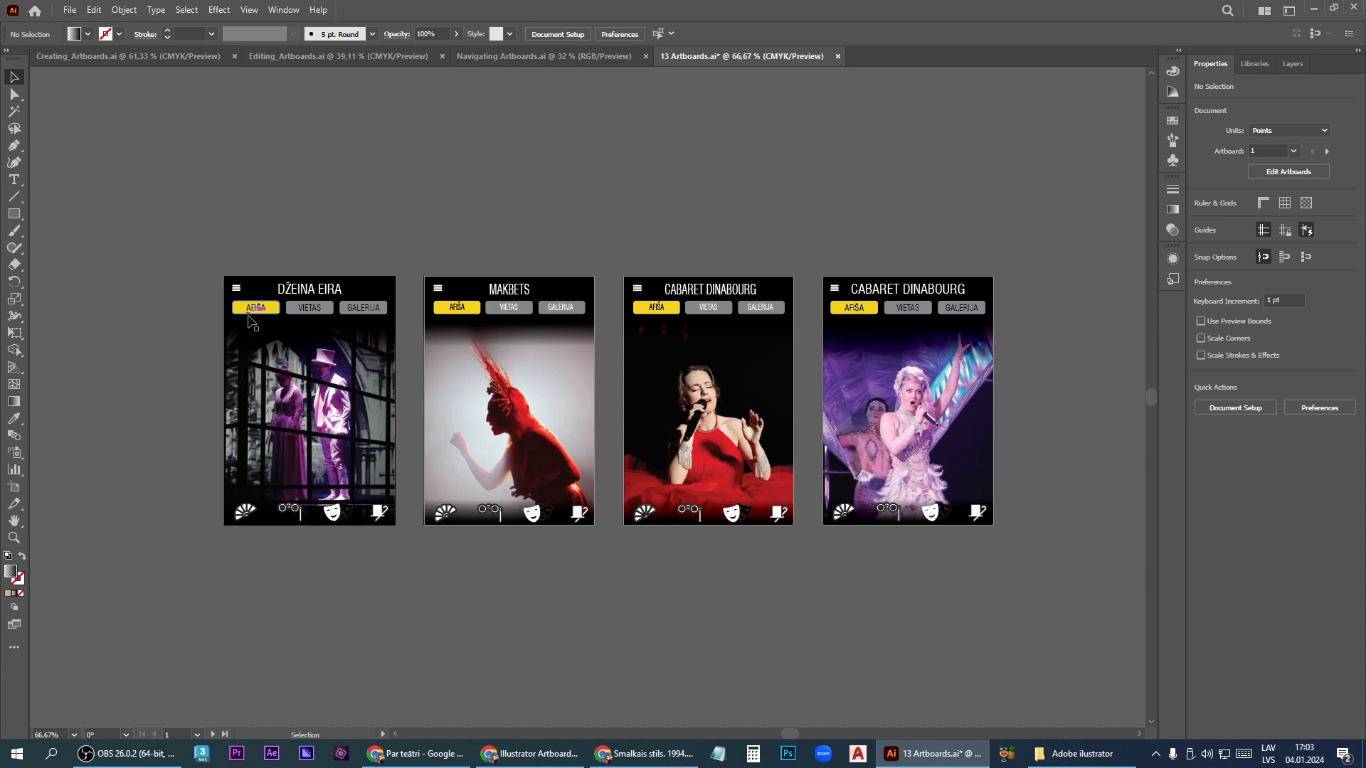
Draw a new artboard of about 290 × 184 pt with the Artboard tool, above the first two app screens
click(15, 488)
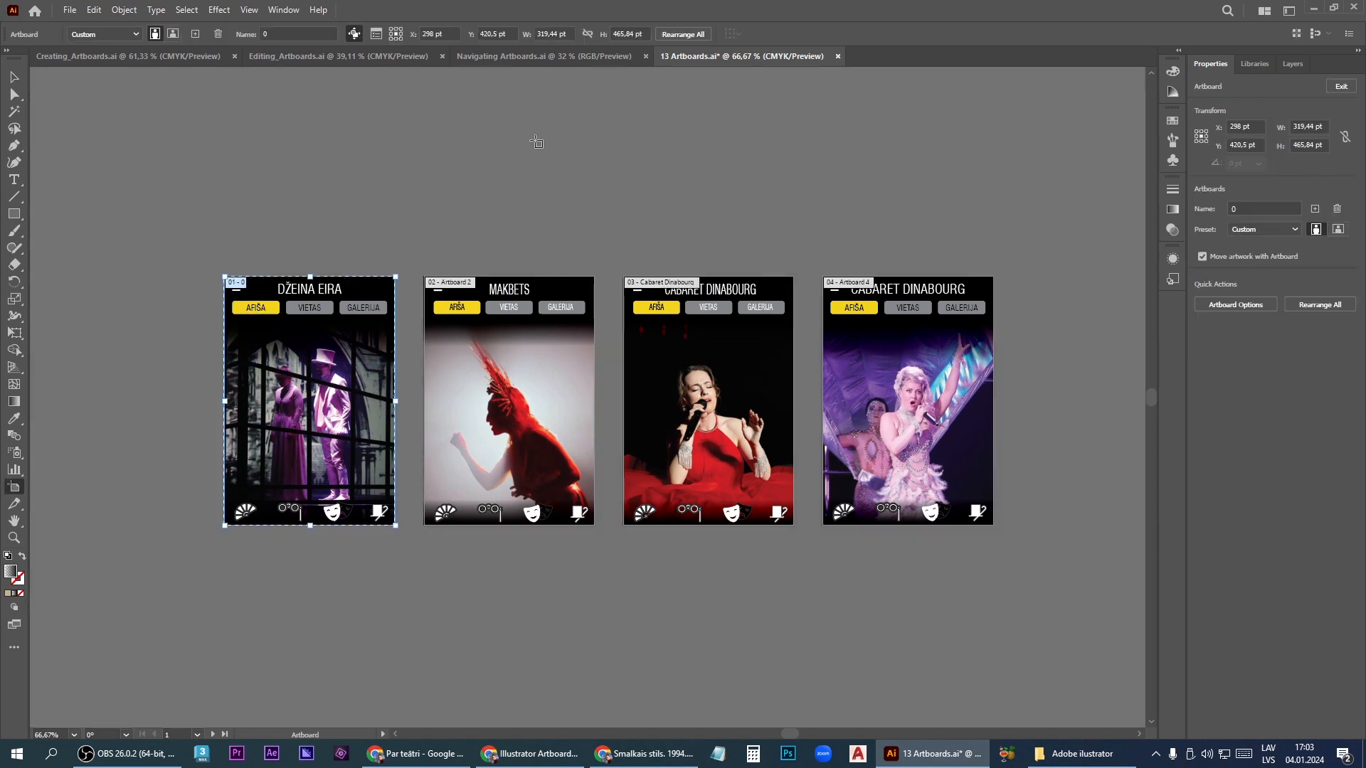
drag(345, 115, 500, 214)
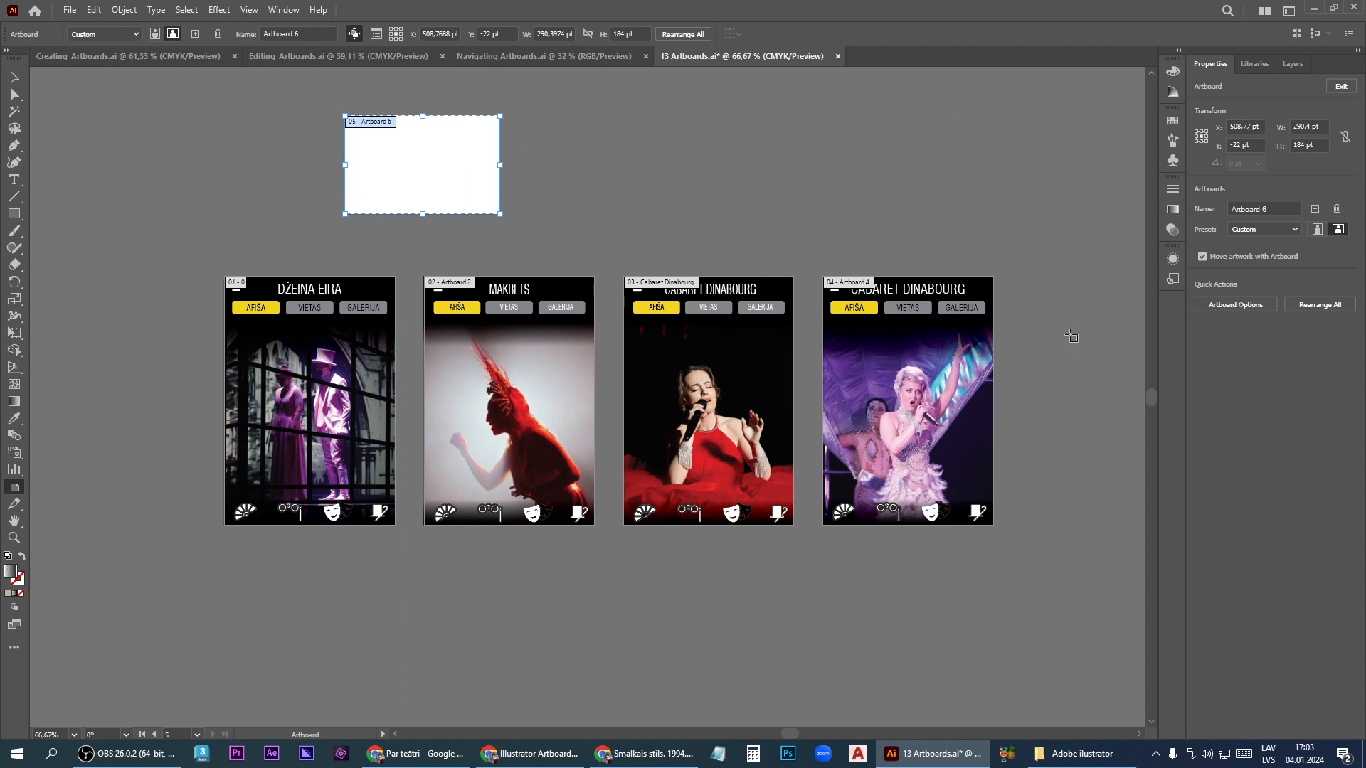
scroll(1072, 336, down, 2)
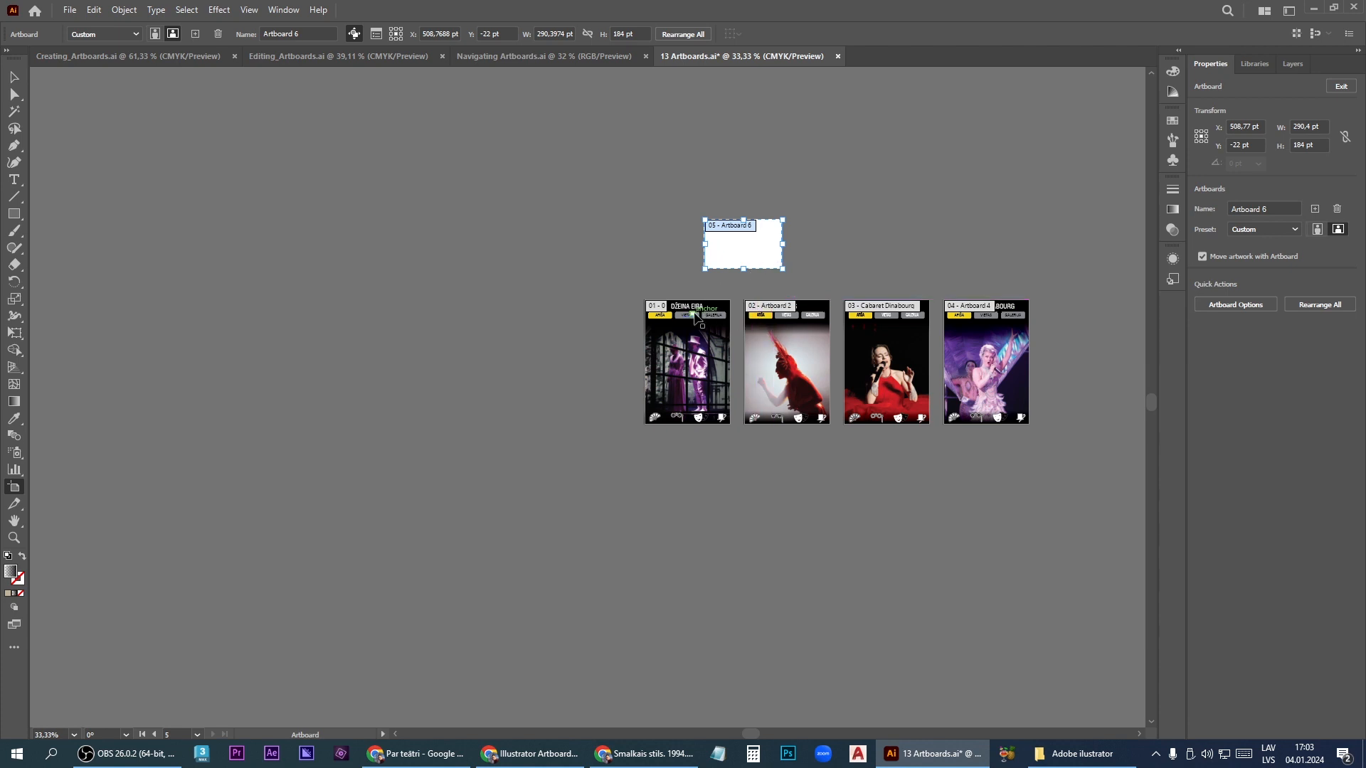
Try applying the A4 preset to the new artboard and moving it away from the app screens, undoing both changes
click(1274, 232)
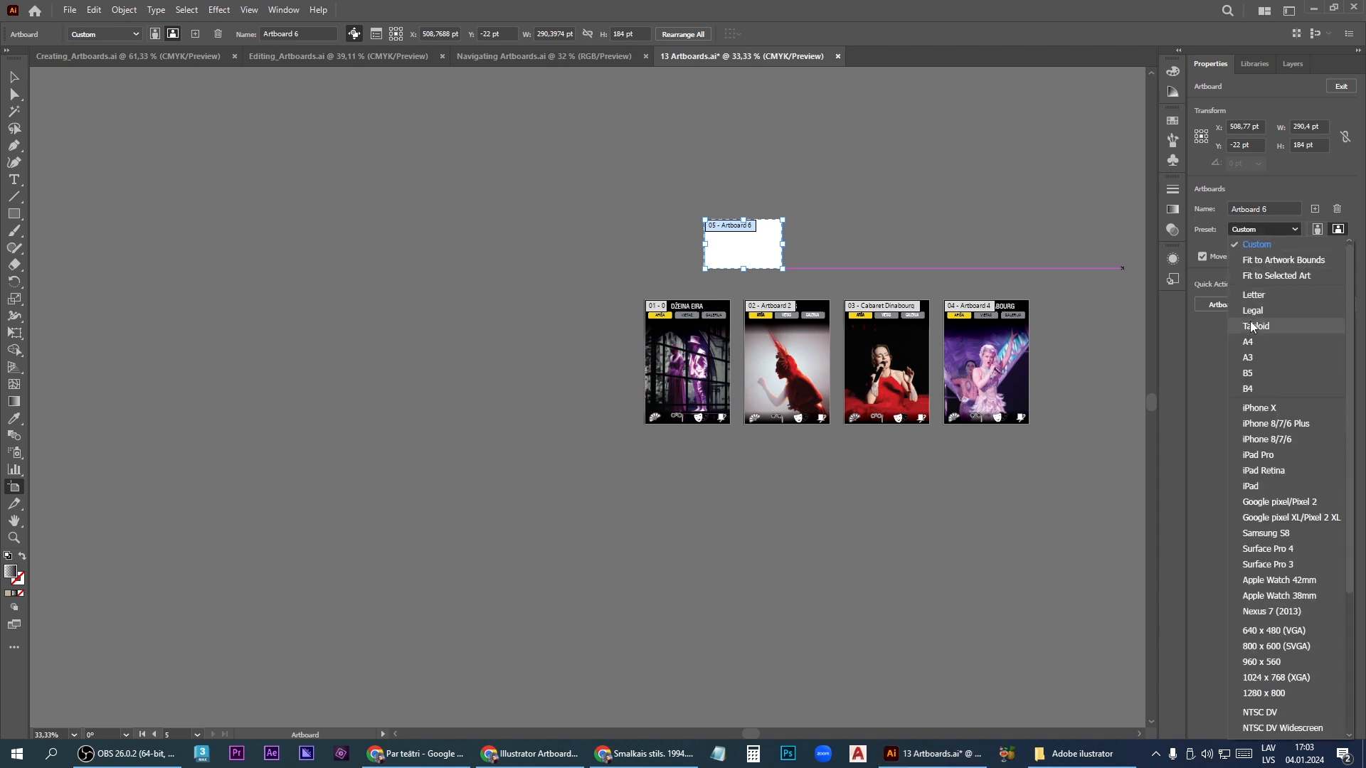
click(1250, 343)
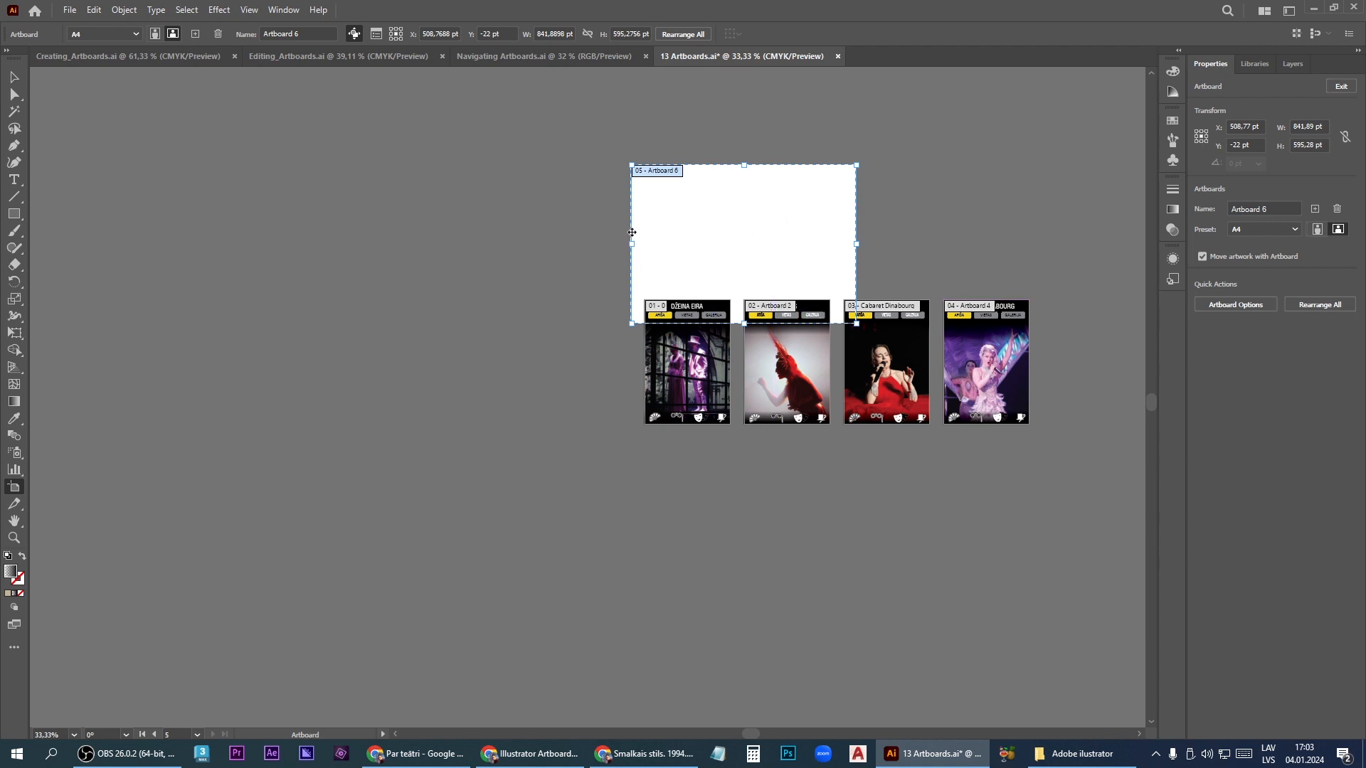
drag(726, 243, 425, 232)
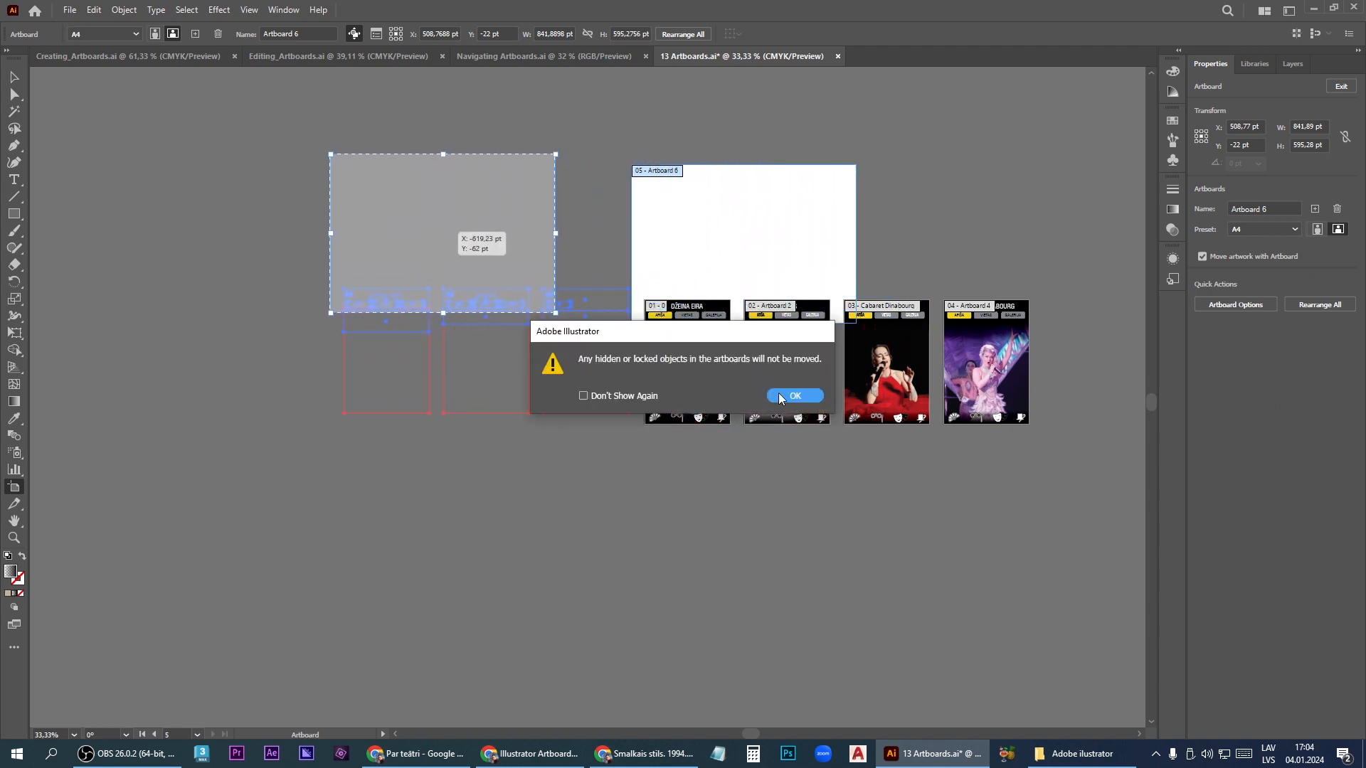
click(799, 401)
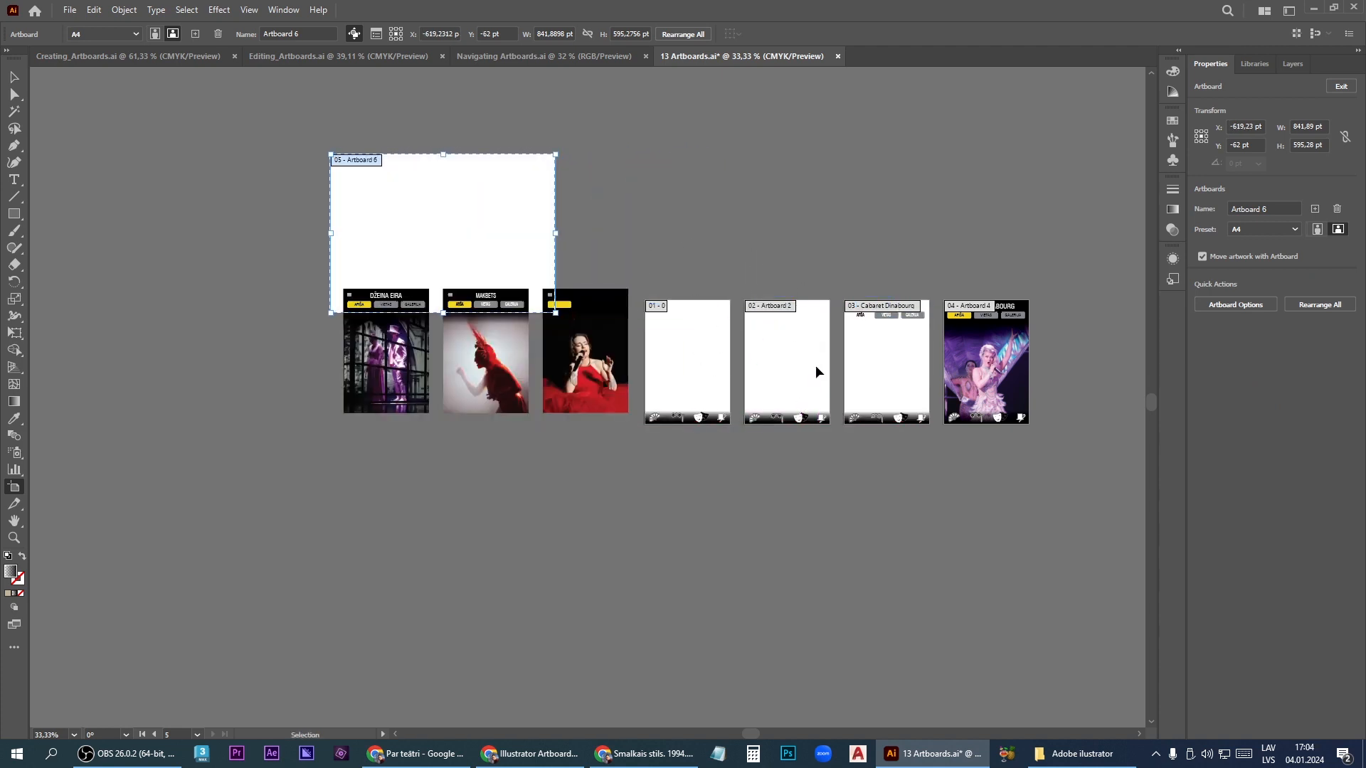
key(ctrl+z)
key(ctrl+z)
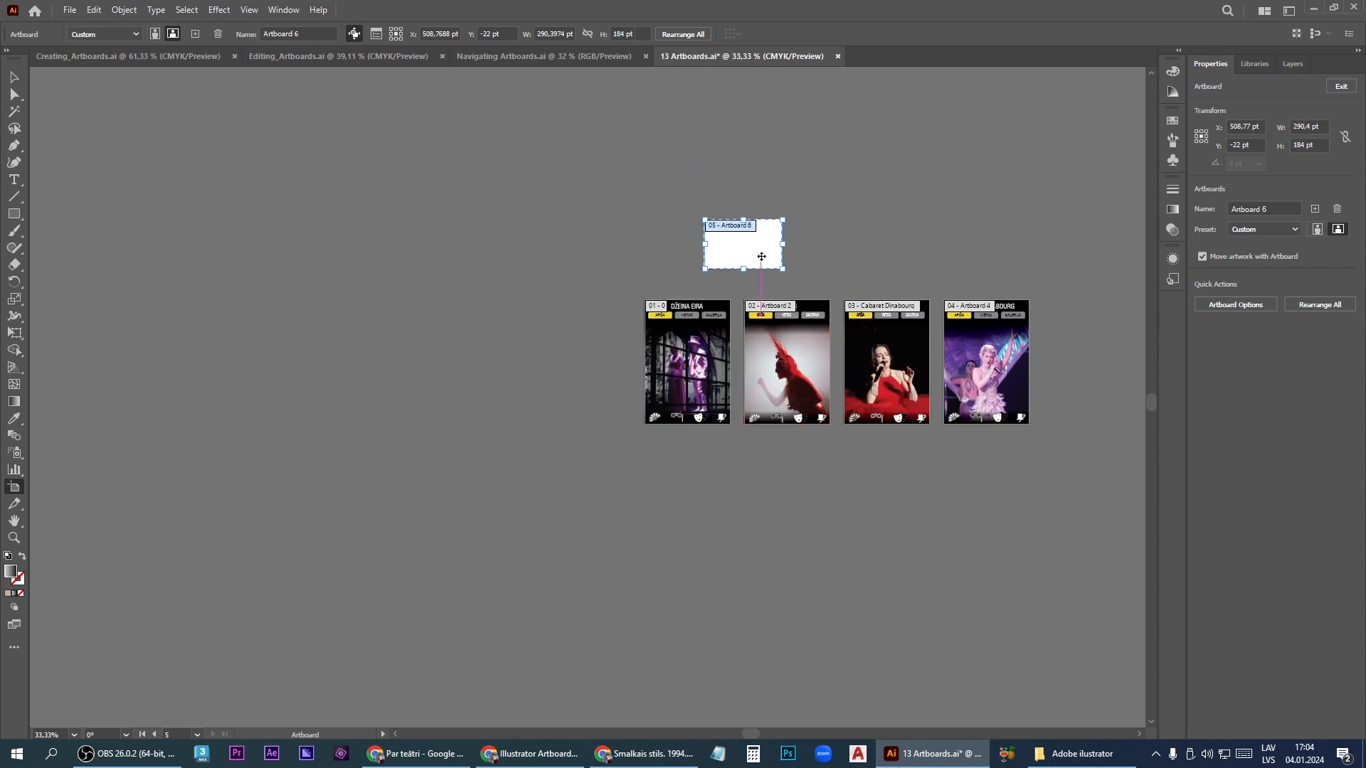
Move the new blank artboard into the empty area well to the left of the app screens and apply the A4 preset
drag(760, 253, 337, 244)
click(1271, 228)
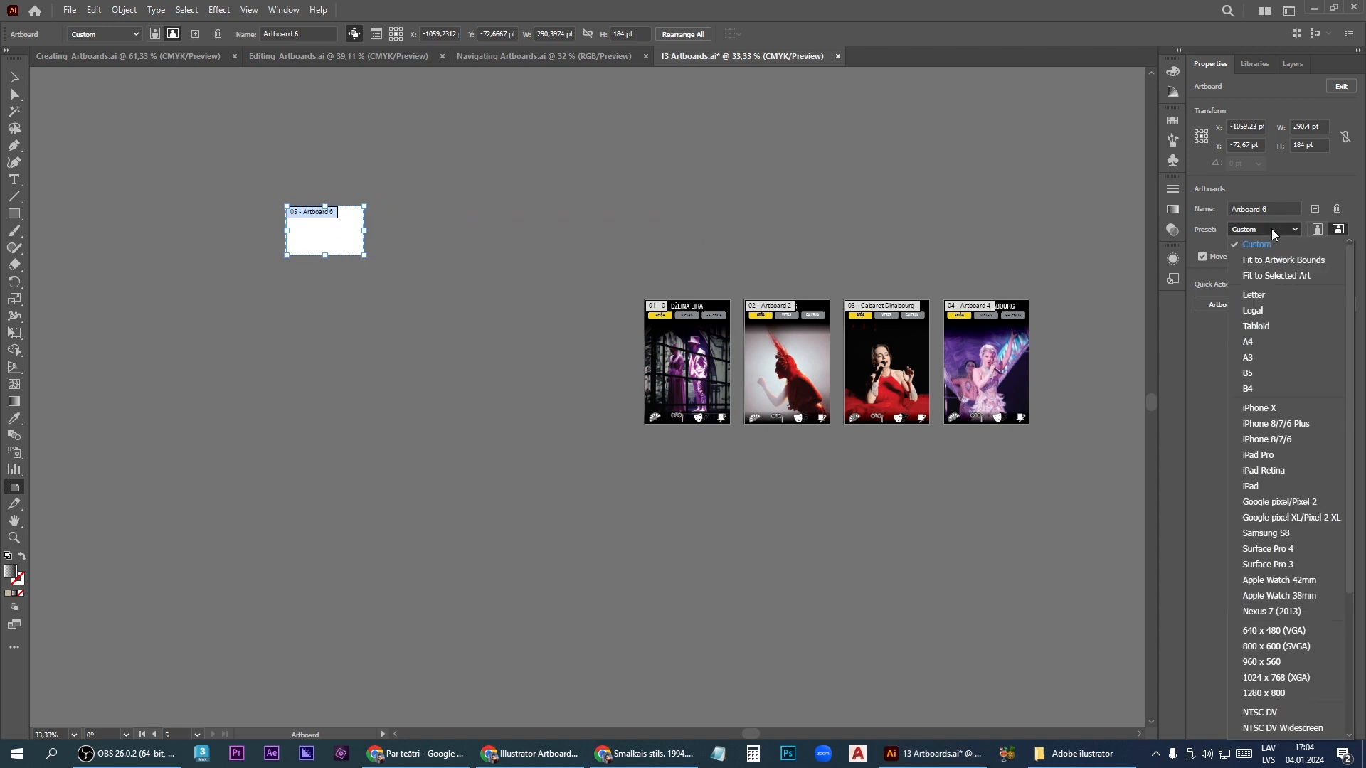
click(1256, 339)
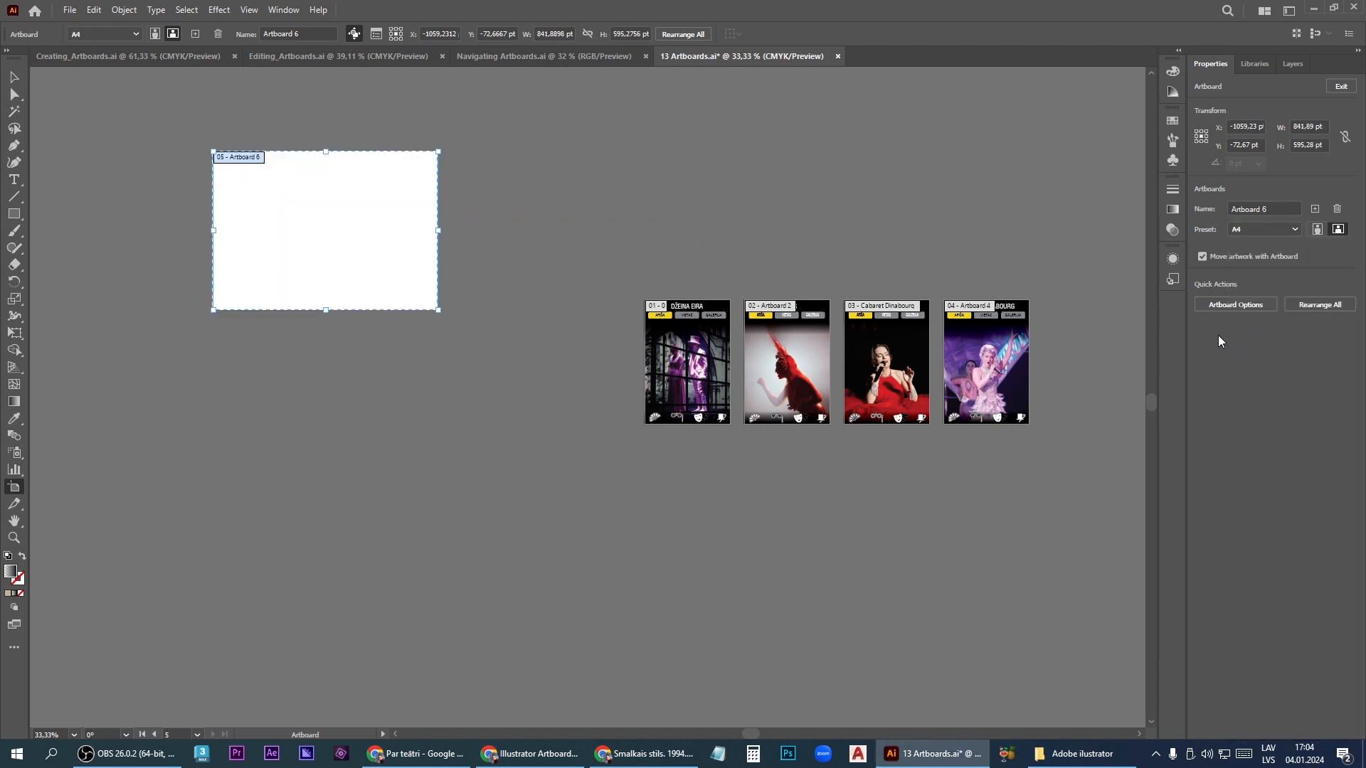
Switch the A4 artboard to portrait and back to landscape, and move it closer to the first app screen
click(1318, 234)
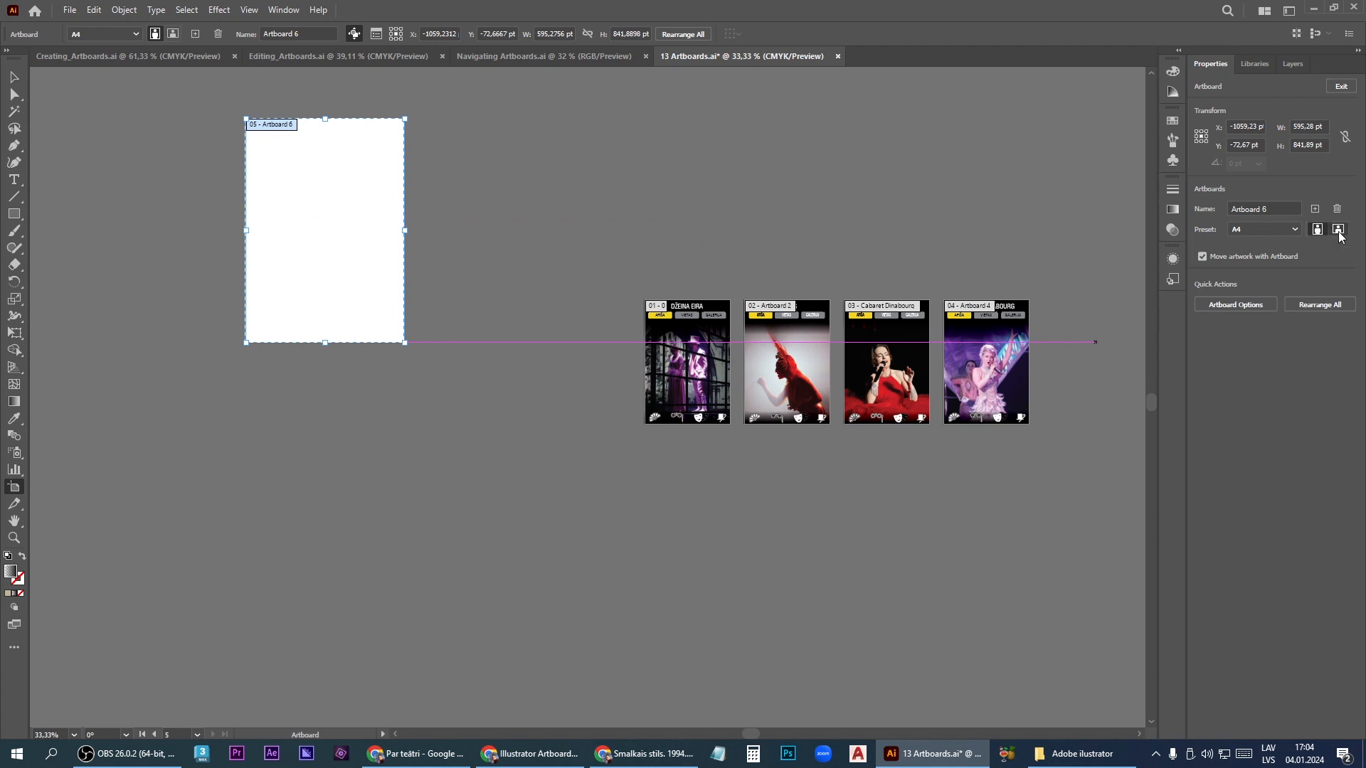
click(1339, 234)
drag(418, 253, 553, 313)
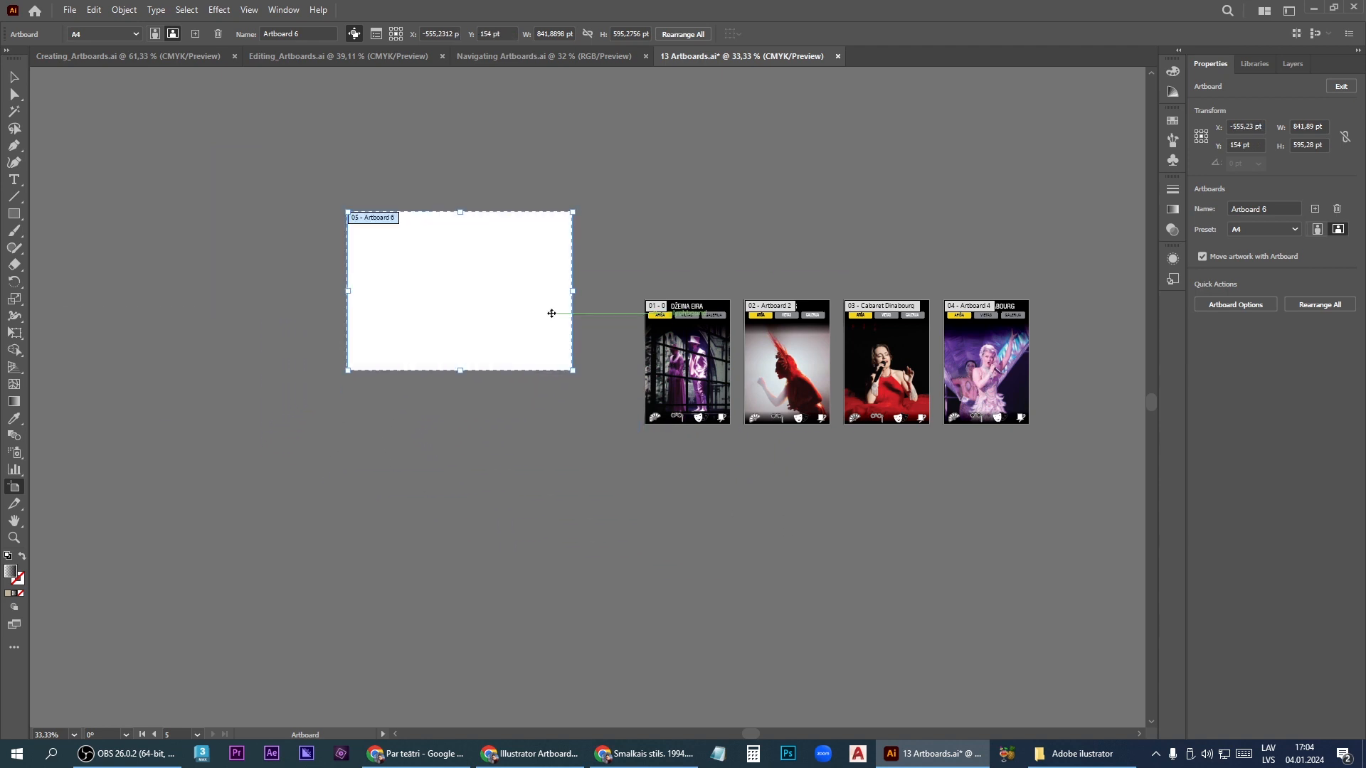
Set the blank artboard to A3 portrait and place it just left of the first app screen, vertically centred with it
click(1274, 229)
click(1252, 261)
click(1318, 229)
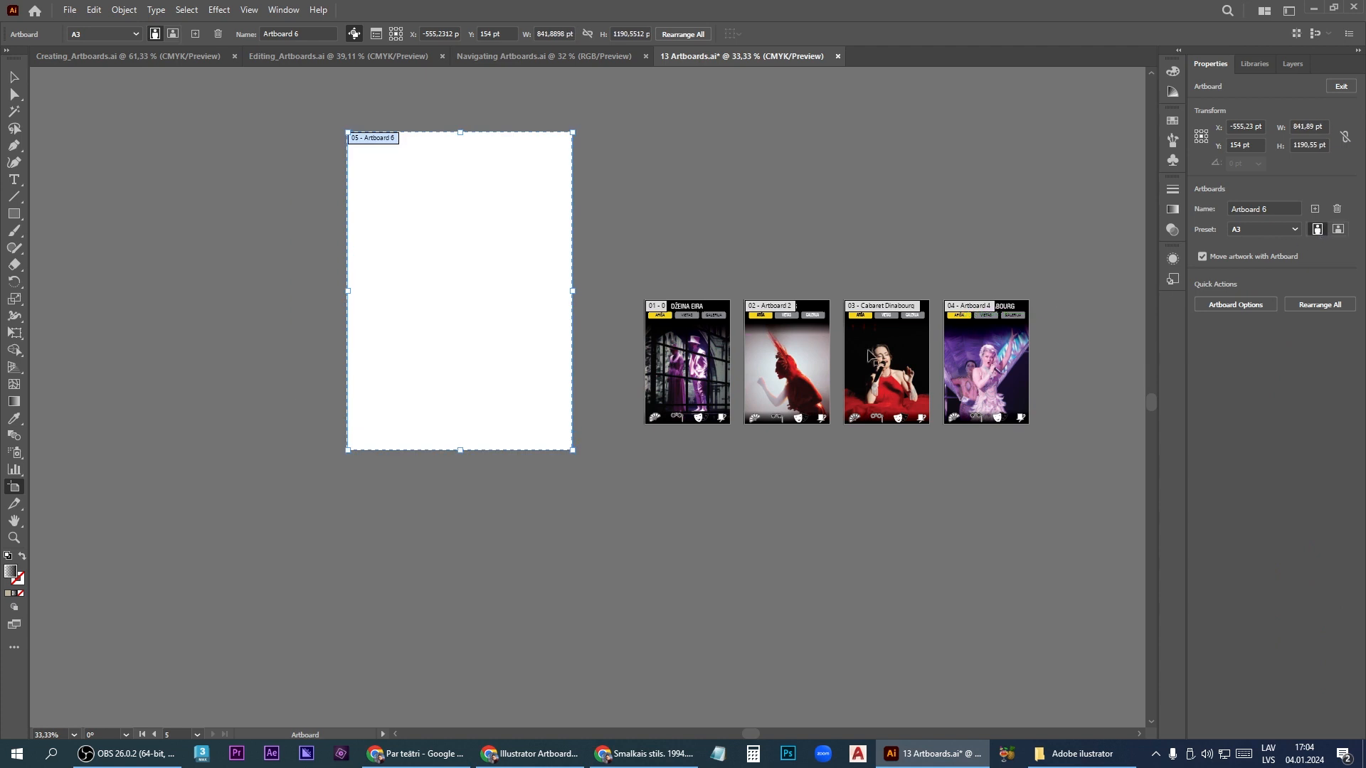
drag(527, 291, 578, 364)
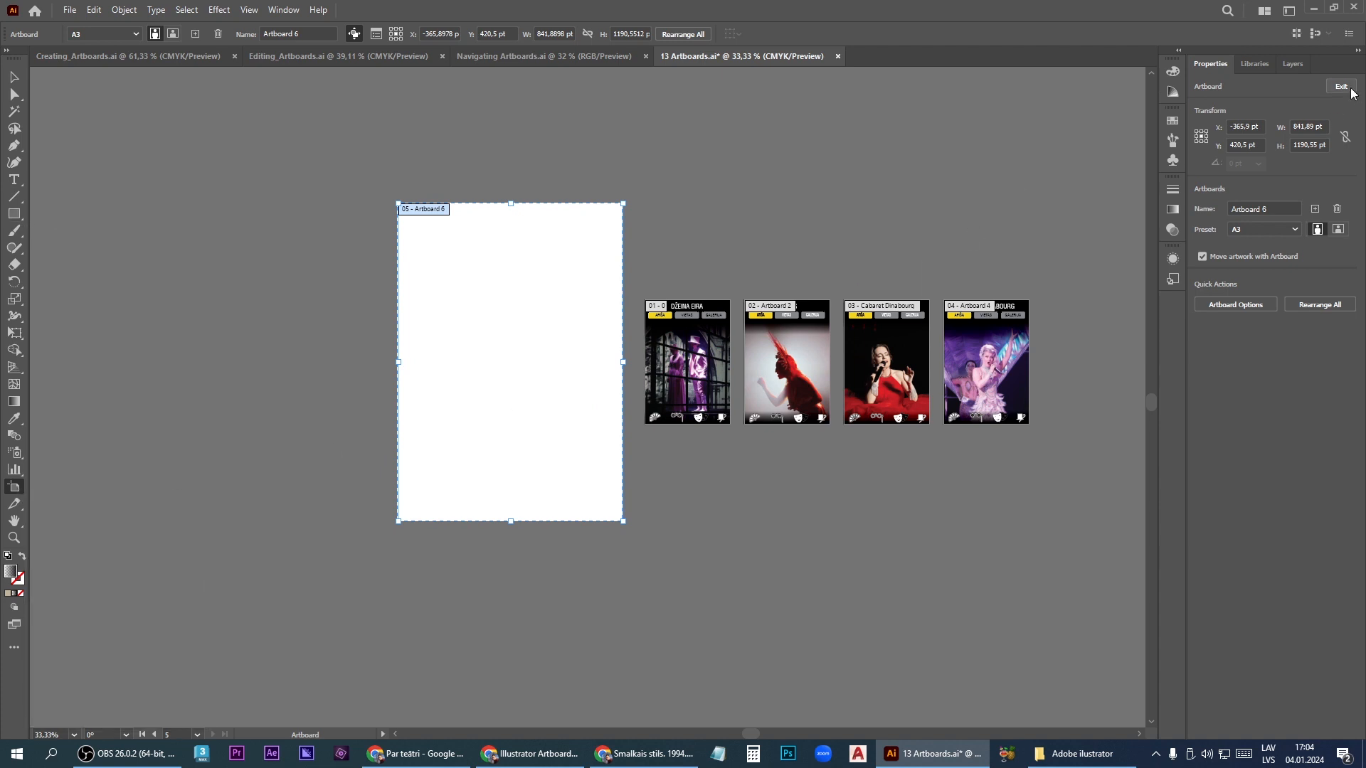
Draw a rectangle covering the whole A3 artboard, about 842 × 1191 pt, and fill it with a beige swatch
click(16, 217)
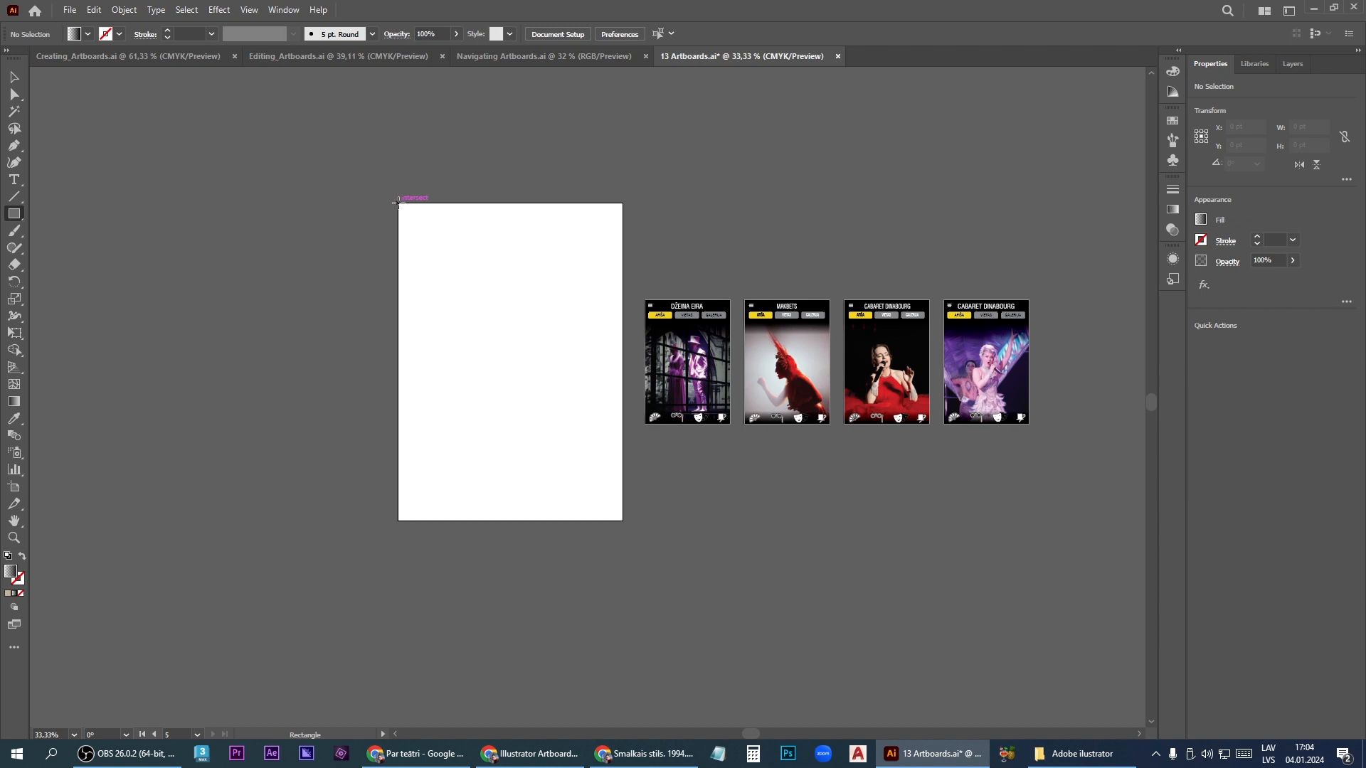
mouse_move(398, 203)
mouse_down()
mouse_move(548, 467)
mouse_move(622, 521)
mouse_up()
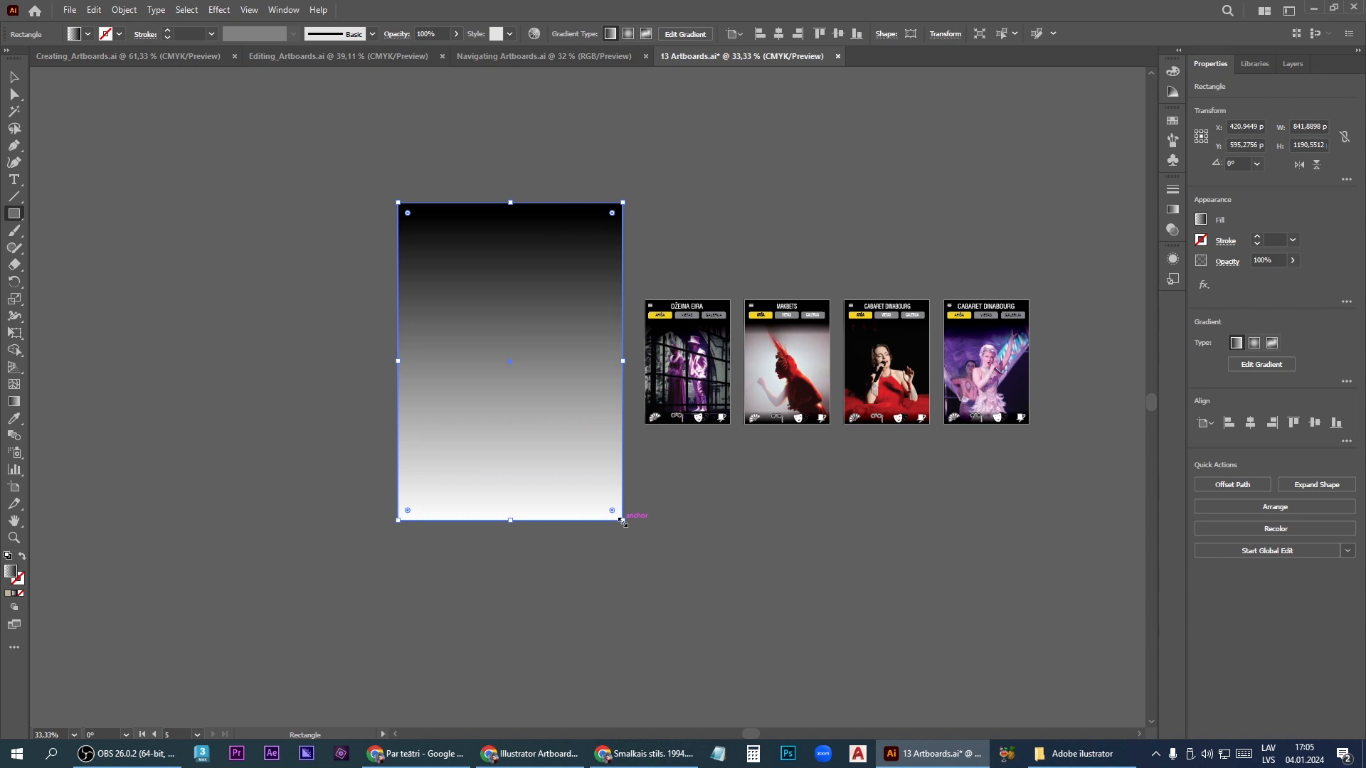
click(1201, 222)
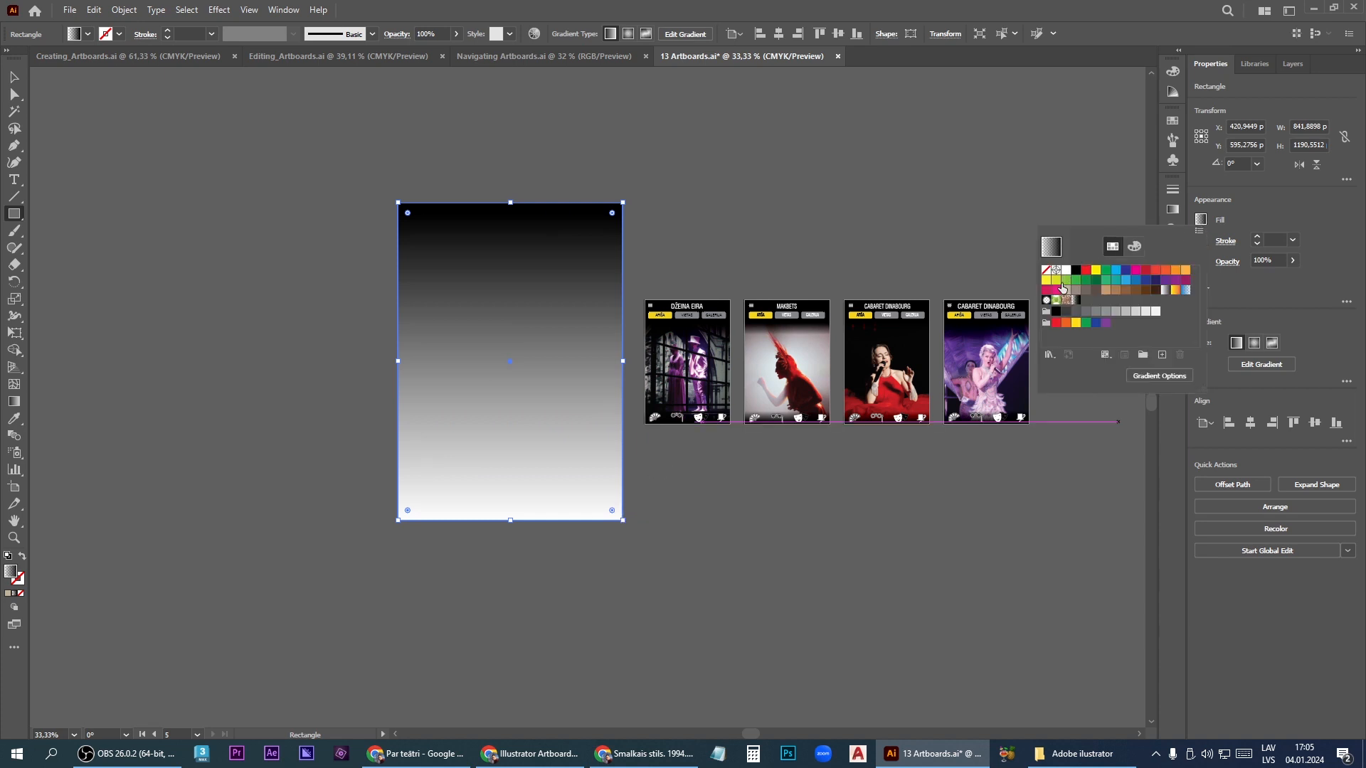
click(1066, 291)
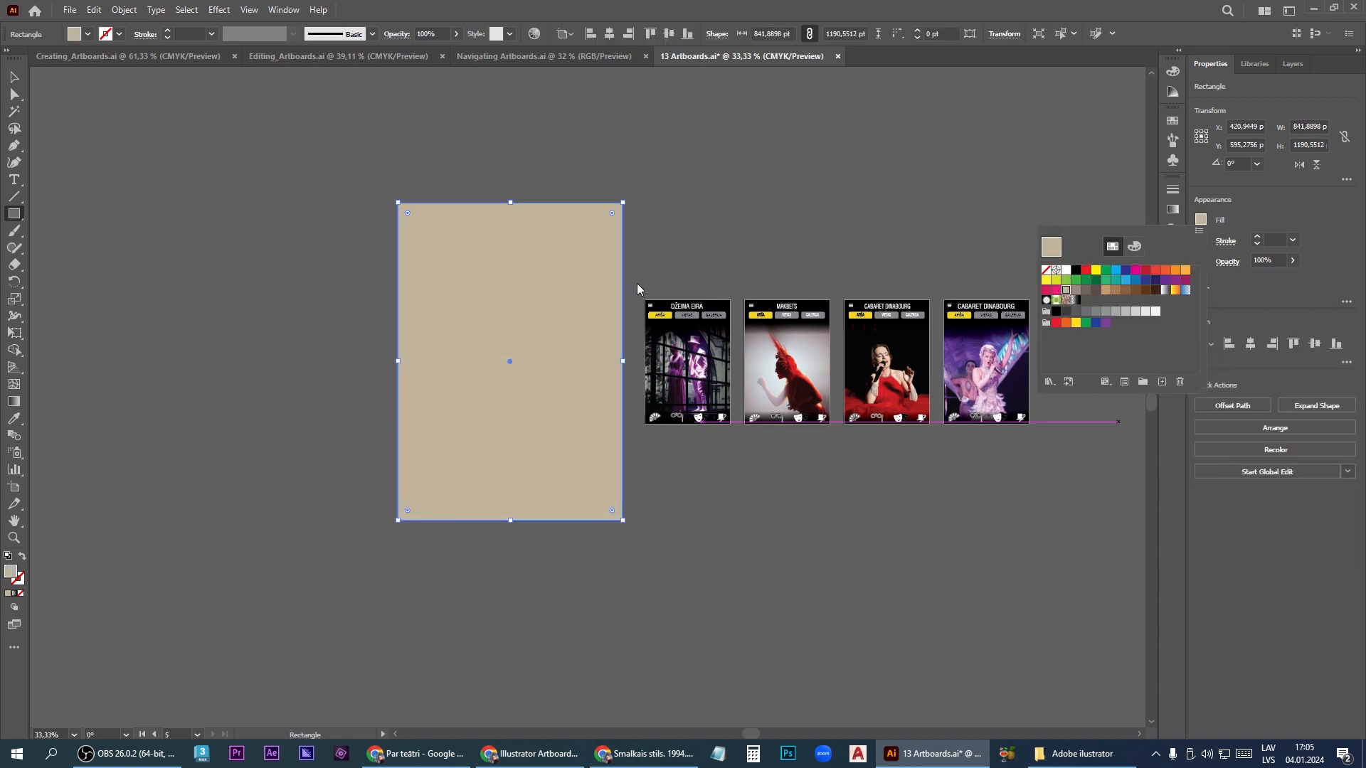
key(Escape)
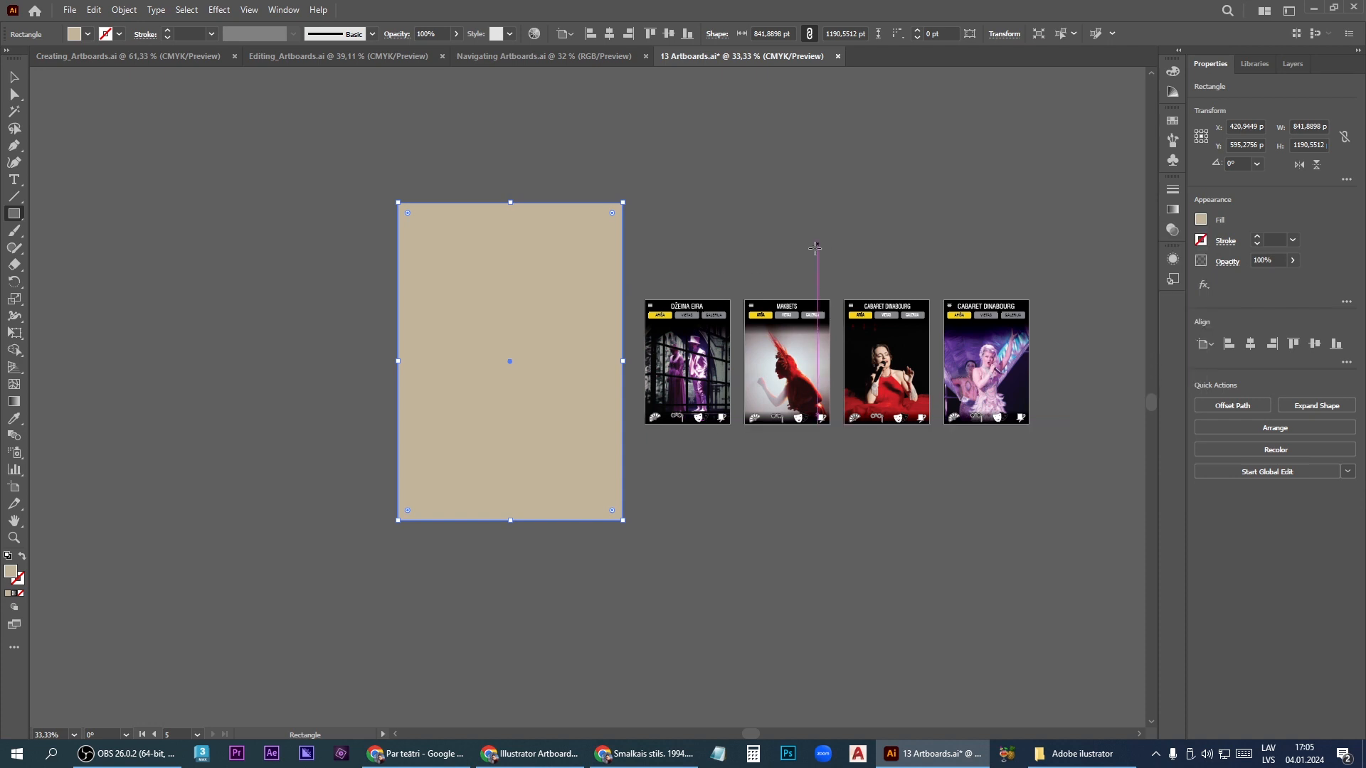
Select all artwork of the Džeina Eira and Makbets screens and place a copy left of the beige A3 artboard
click(12, 77)
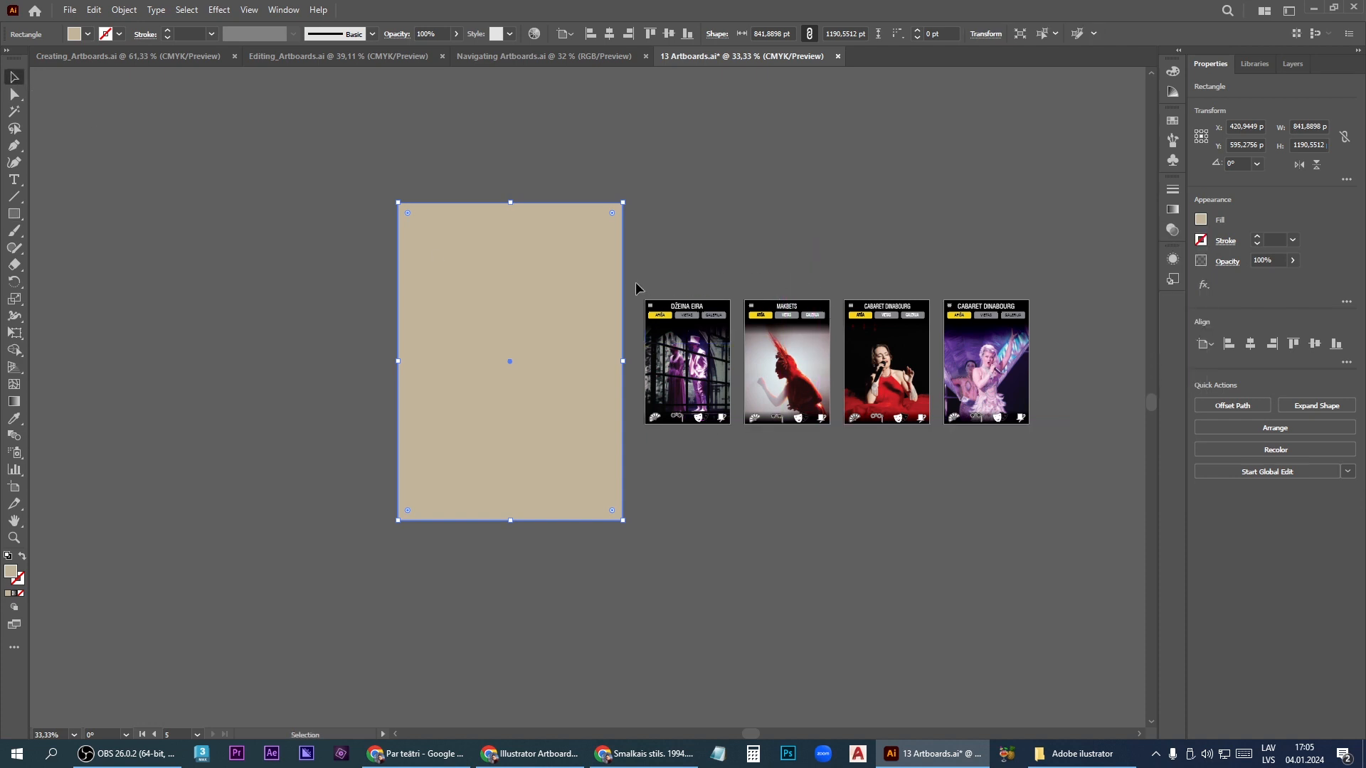
drag(634, 281, 708, 370)
drag(838, 446, 838, 446)
drag(801, 388, 311, 332)
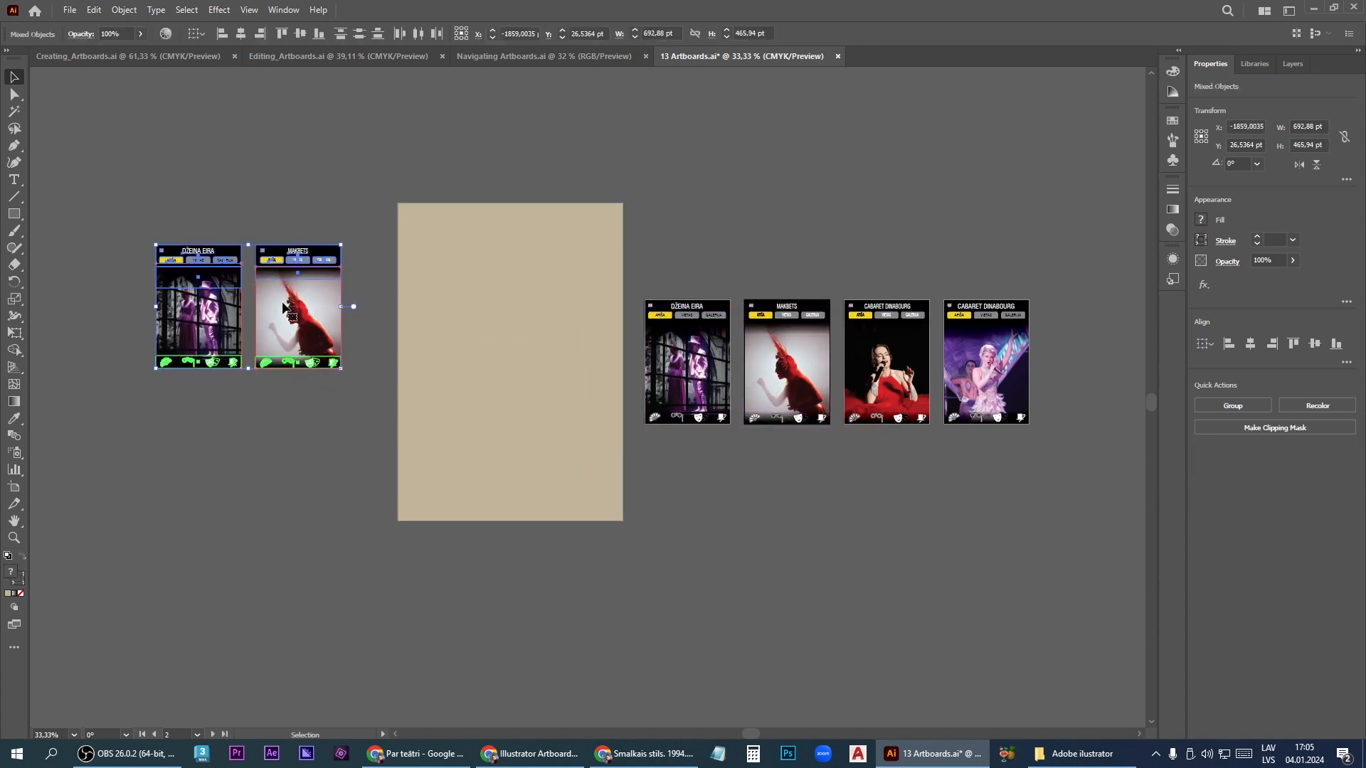
scroll(217, 298, up, 1)
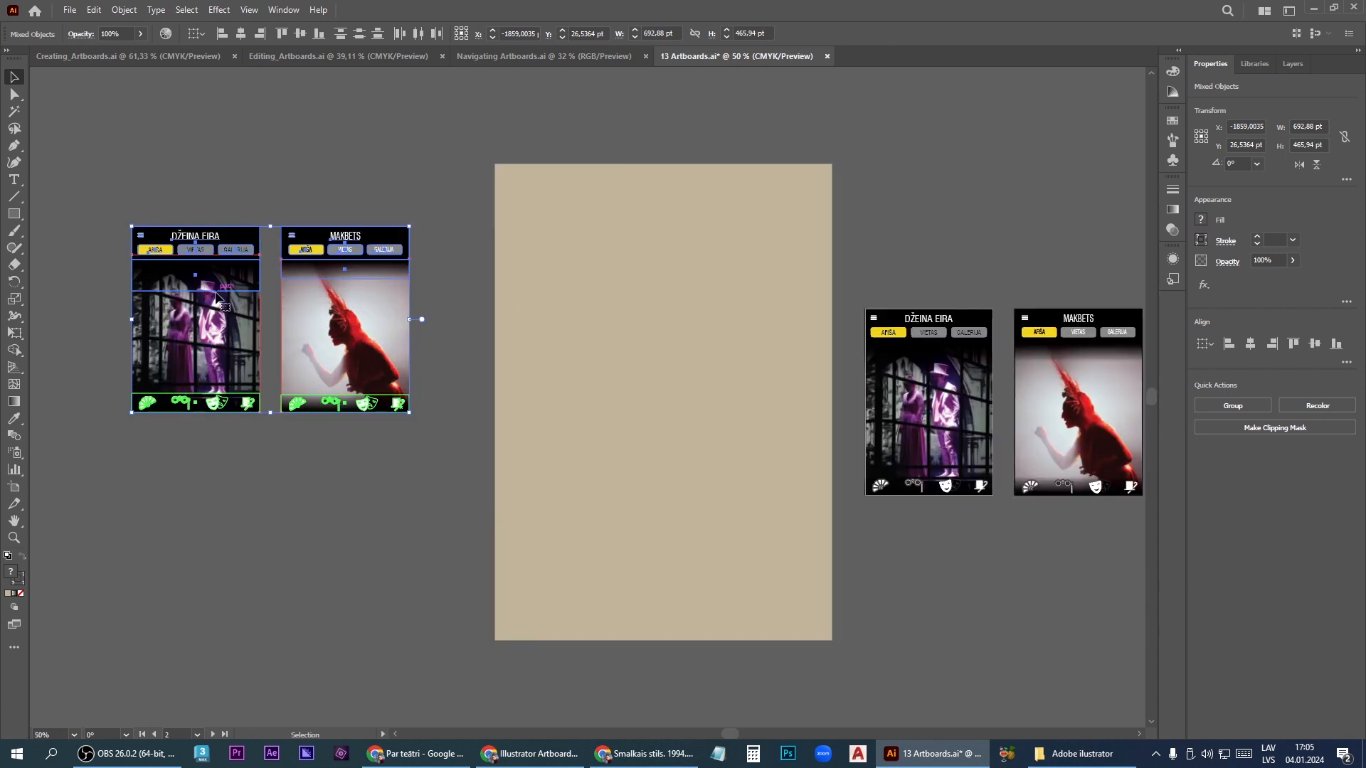
Group the copied Džeina Eira and Makbets screens and move the group onto the upper part of the beige A3 artboard
scroll(214, 297, up, 1)
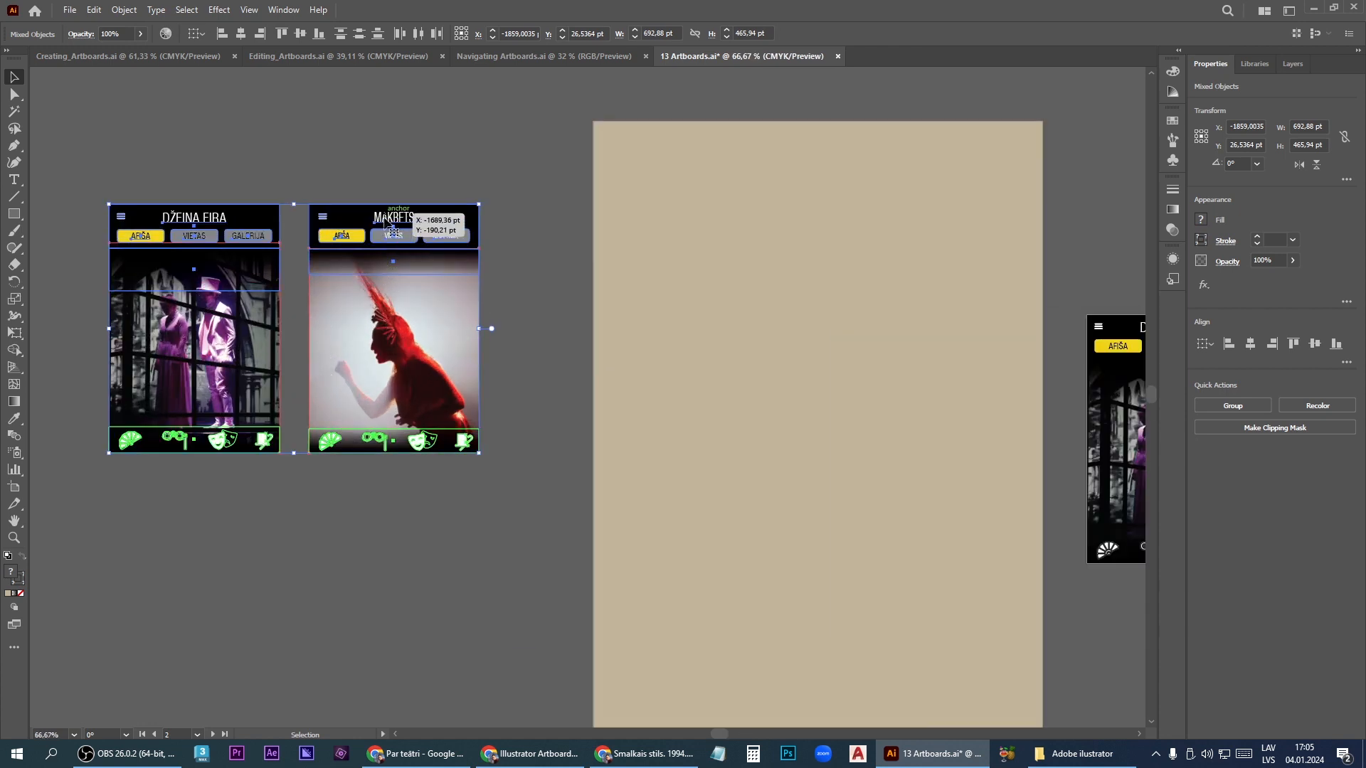
key(ctrl+g)
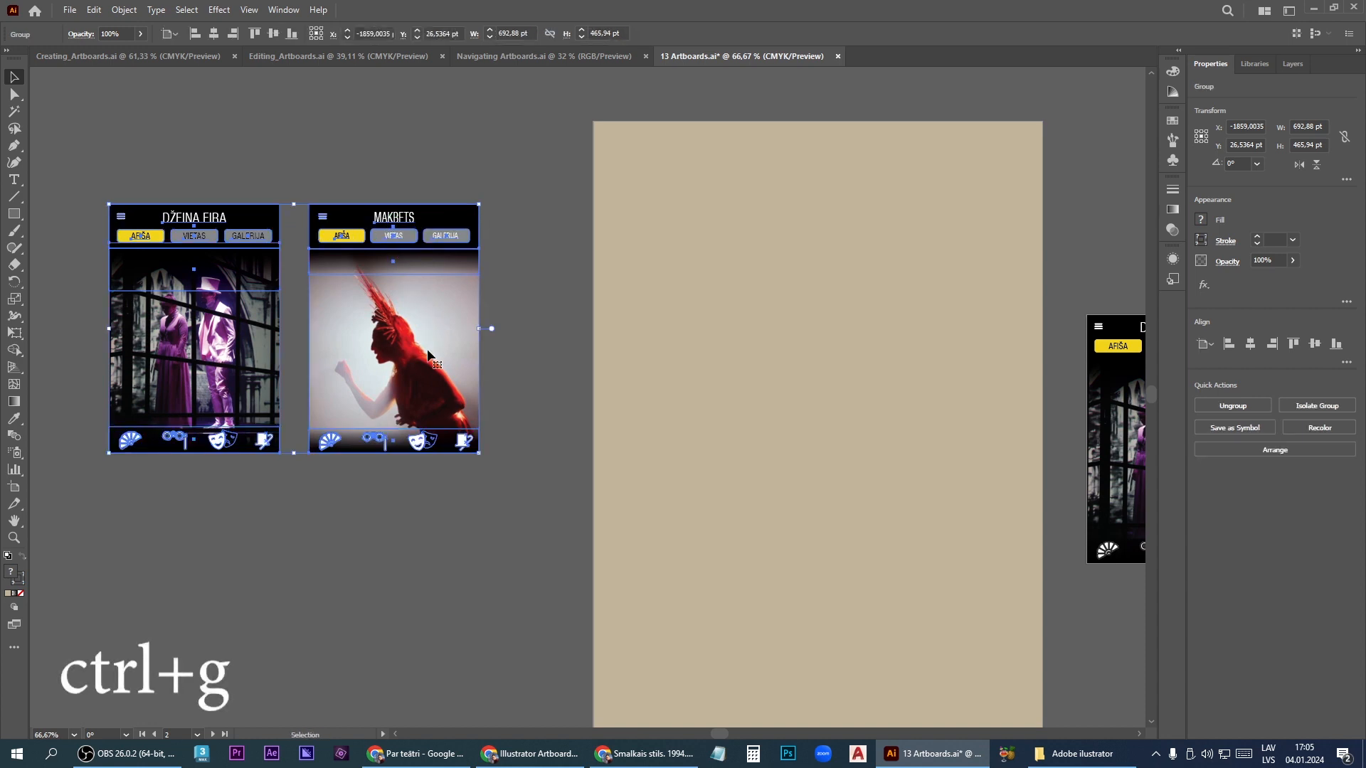
click(427, 486)
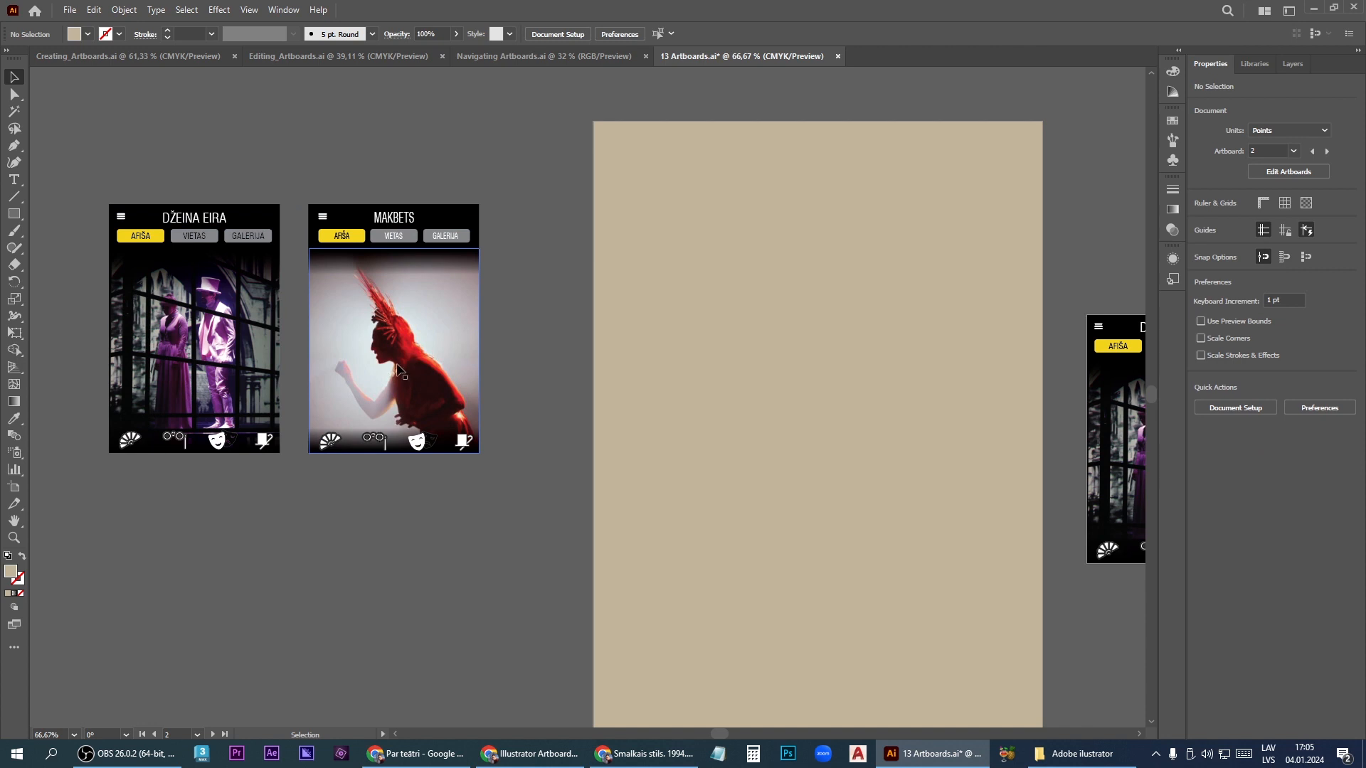
drag(386, 374, 917, 266)
Send the beige background rectangle to the back, behind the copied screens, and collapse the Centrs layer
click(856, 482)
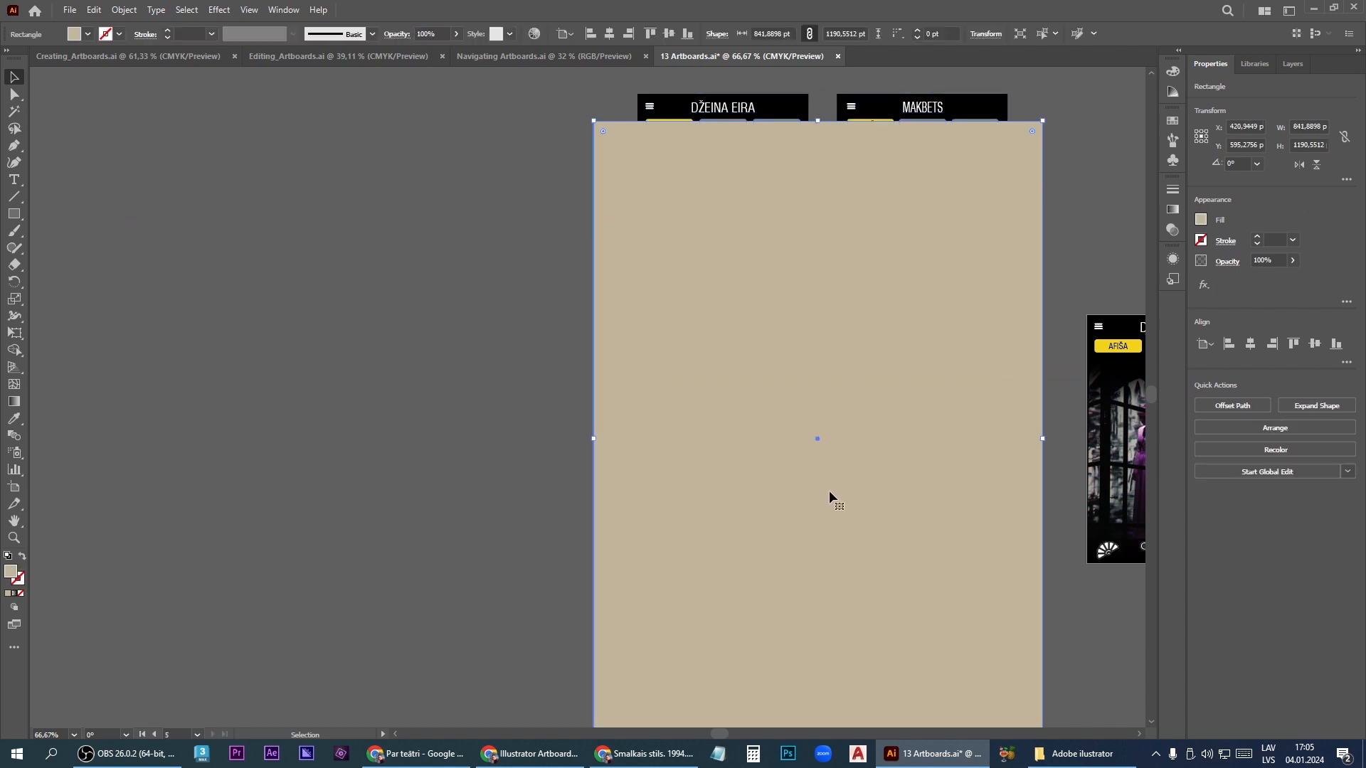
click(1292, 429)
click(1265, 483)
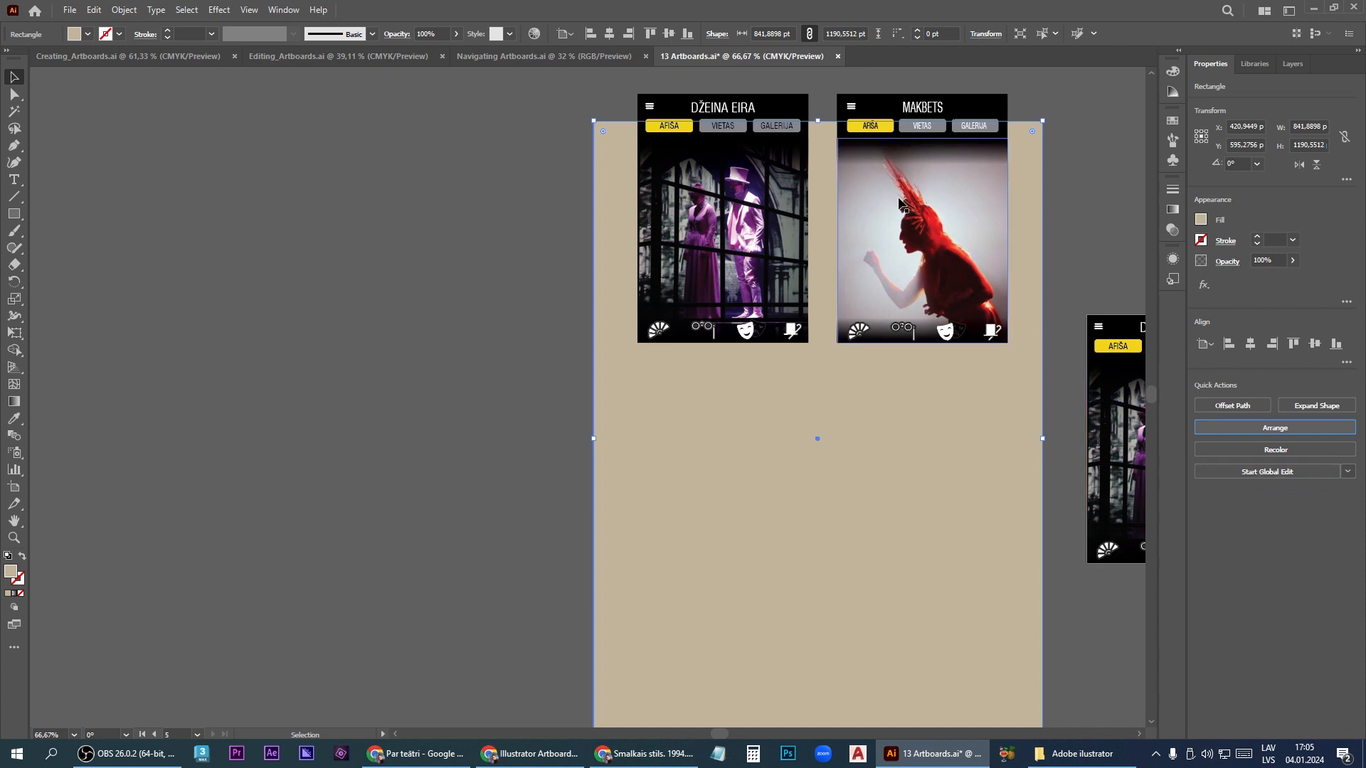
click(1293, 64)
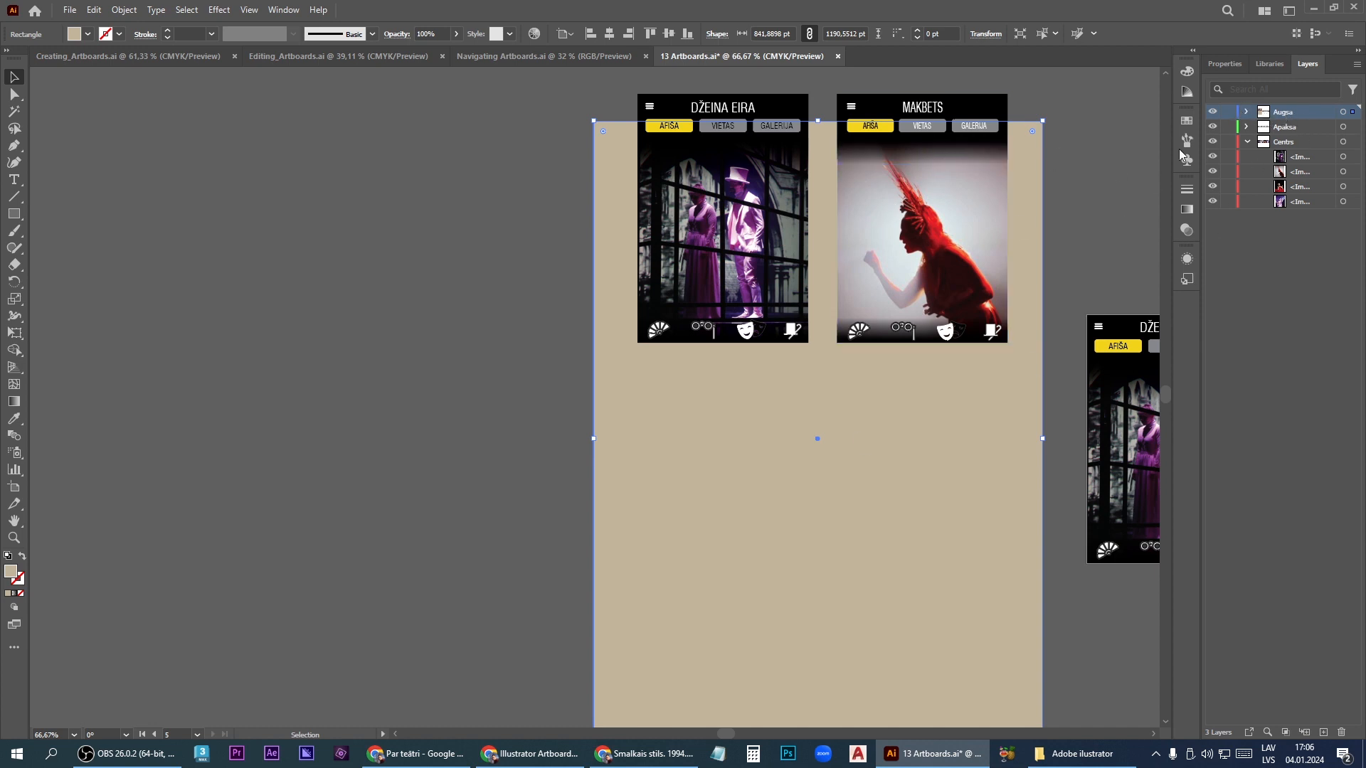
click(1157, 168)
Centre the Džeina Eira and Makbets group horizontally on the A3 artboard and move it down just inside the upper edge
click(751, 269)
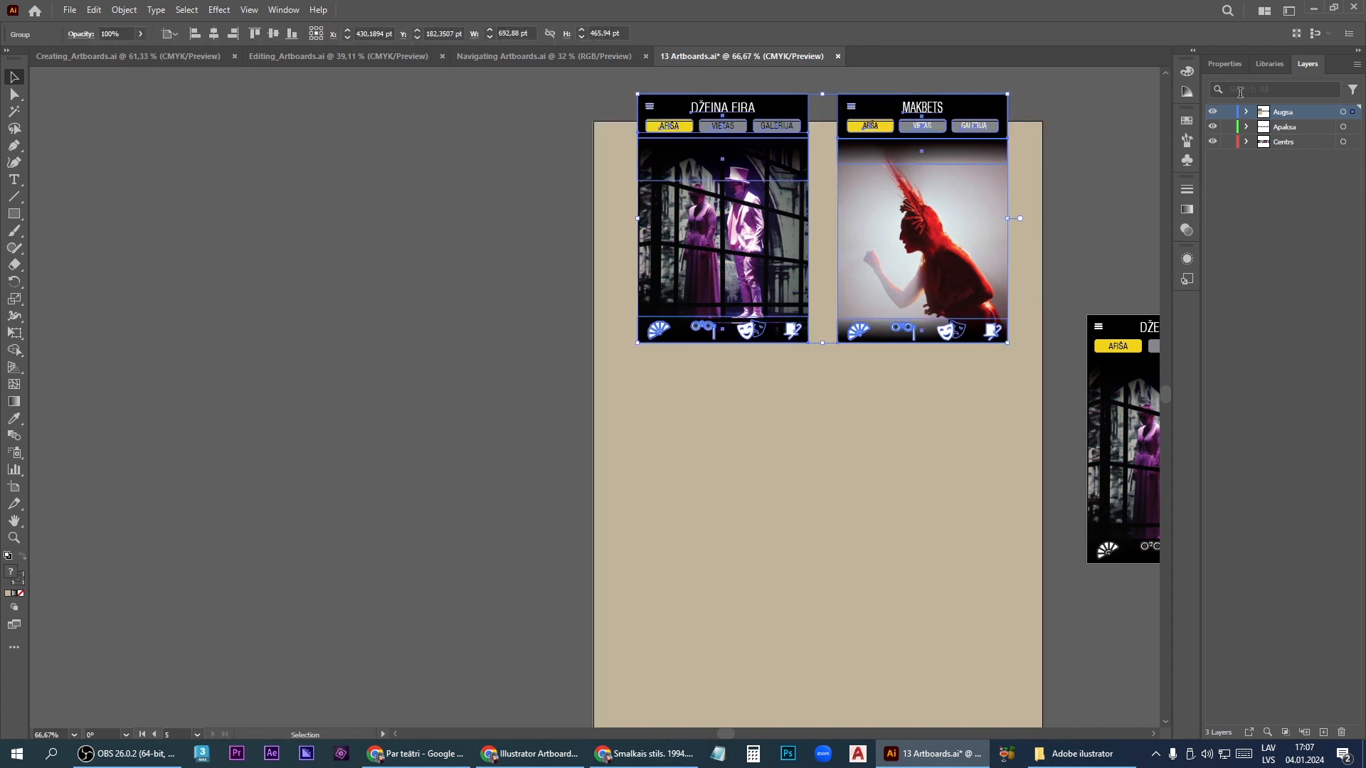
click(1225, 64)
click(1251, 345)
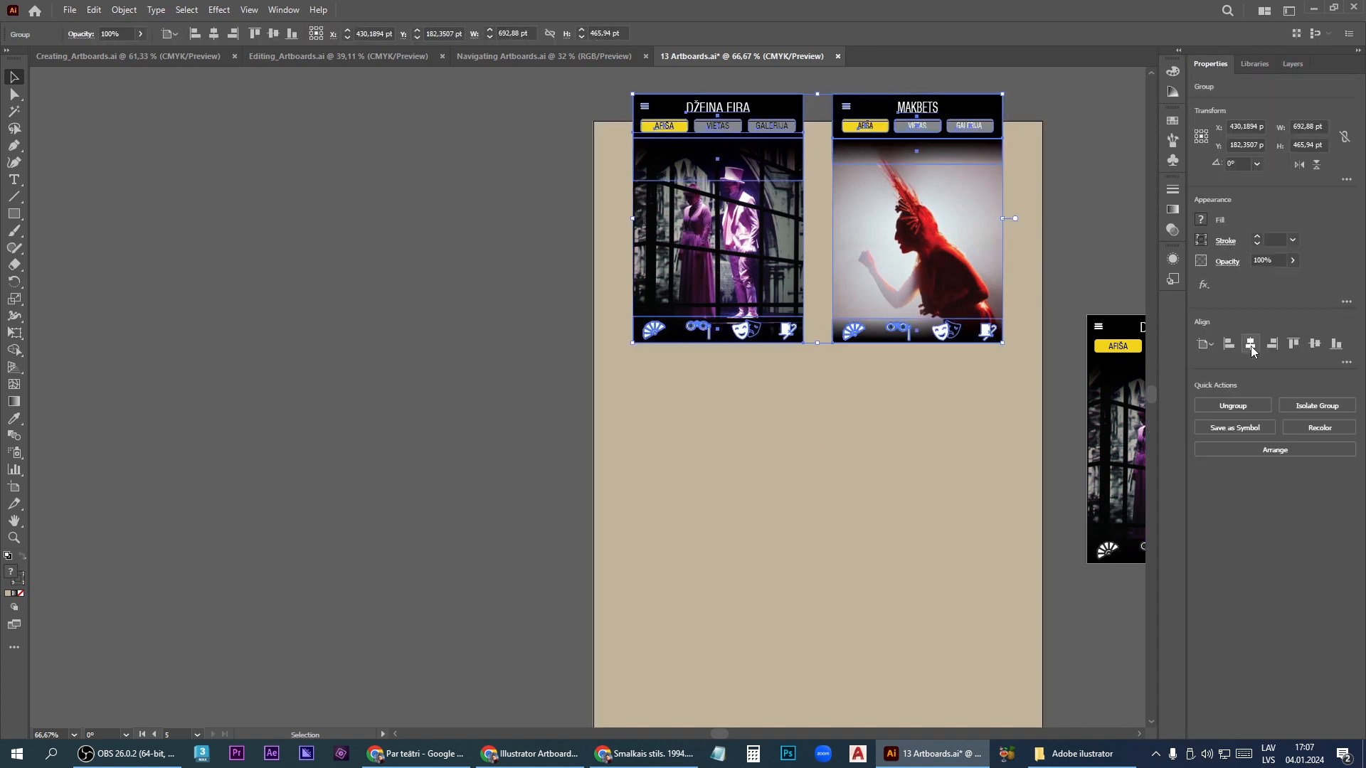
drag(934, 248, 934, 306)
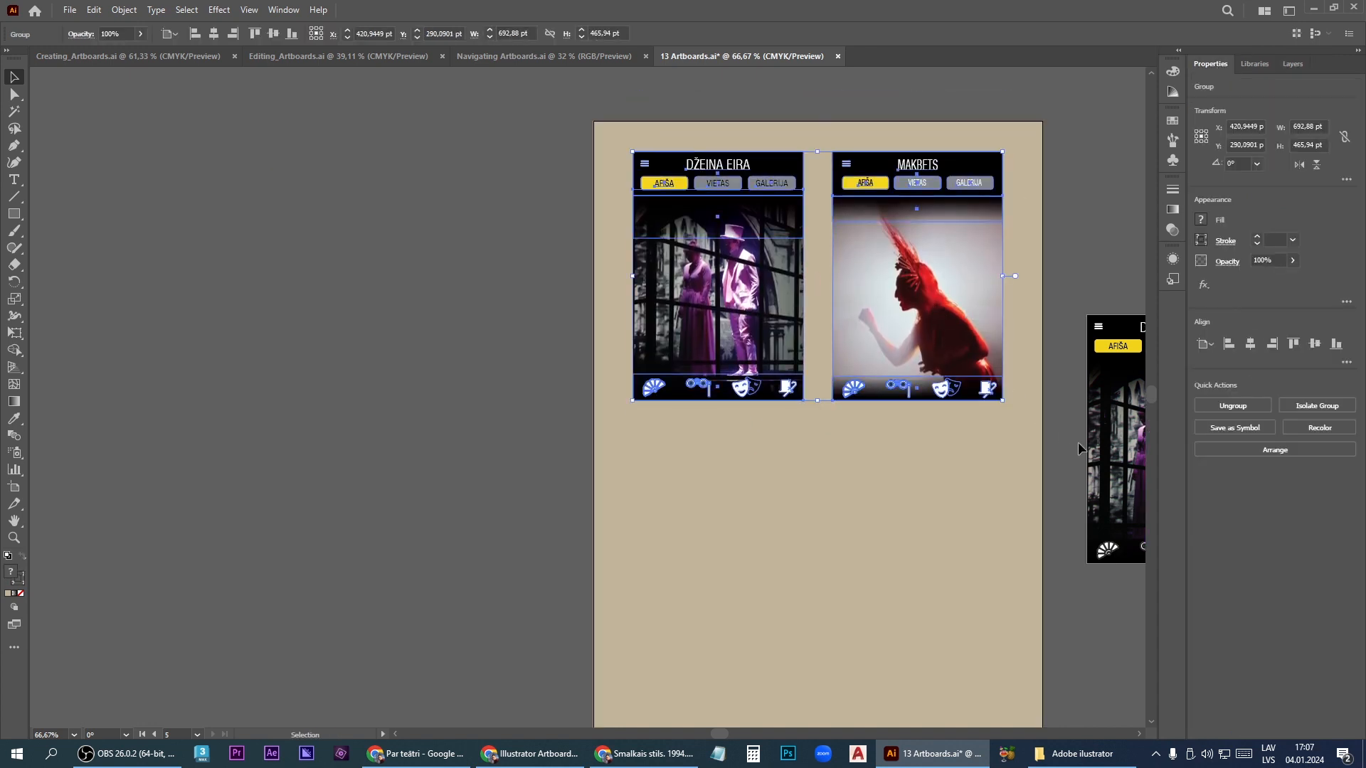
Copy the two Cabaret Dinabourg screens below the first pair on the A3 artboard and group the copies
scroll(283, 290, down, 2)
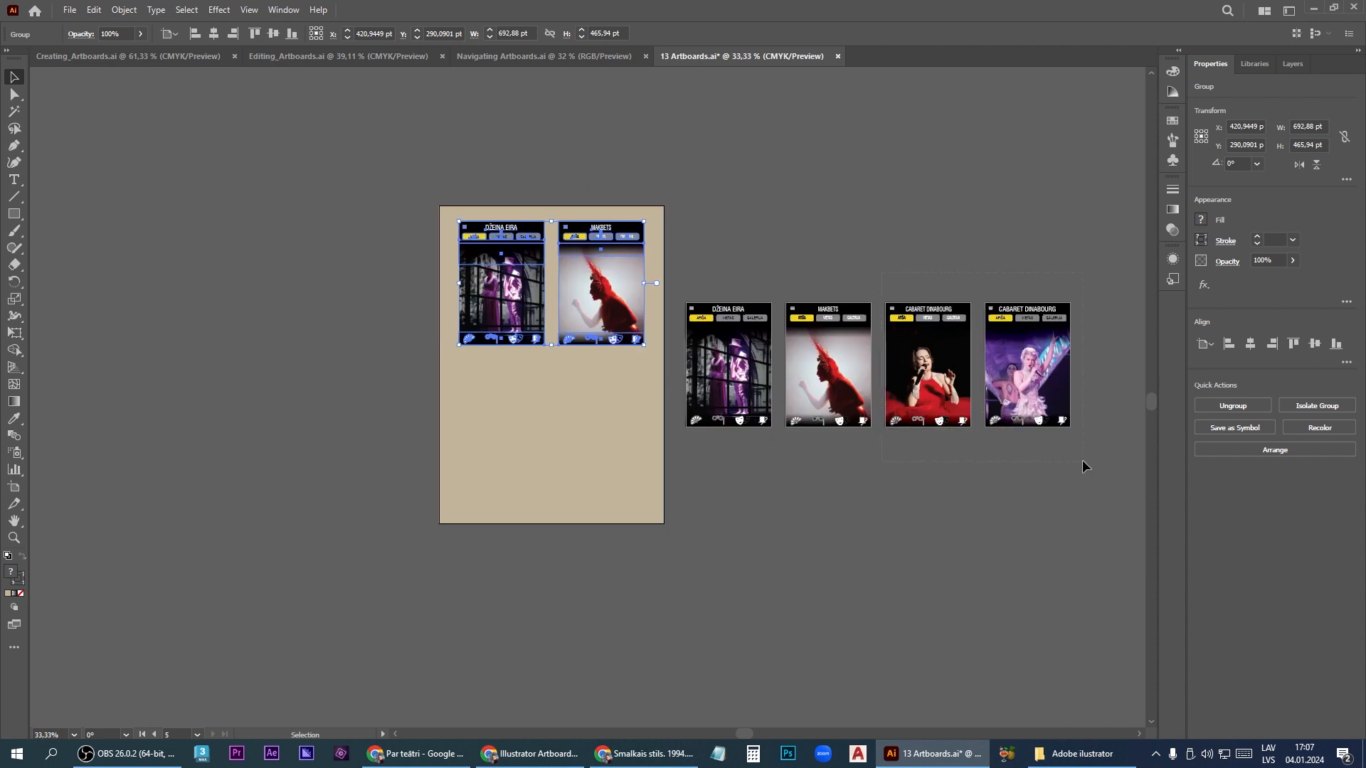
drag(1083, 467, 925, 405)
drag(1031, 413, 610, 463)
key(ctrl+g)
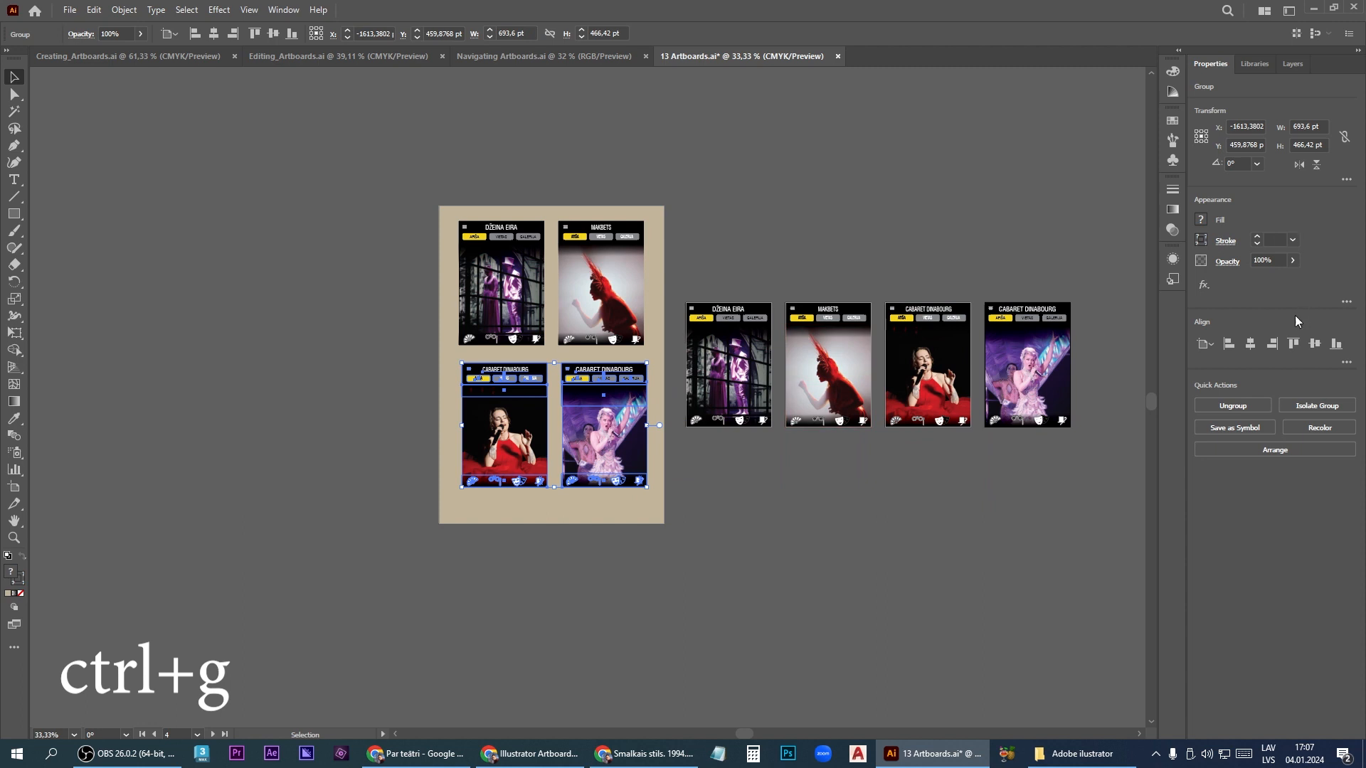
Centre the Cabaret Dinabourg group horizontally on the A3 artboard and position it closely below the upper pair of screens
mouse_move(599, 445)
mouse_down()
mouse_move(1078, 448)
mouse_move(592, 462)
mouse_up()
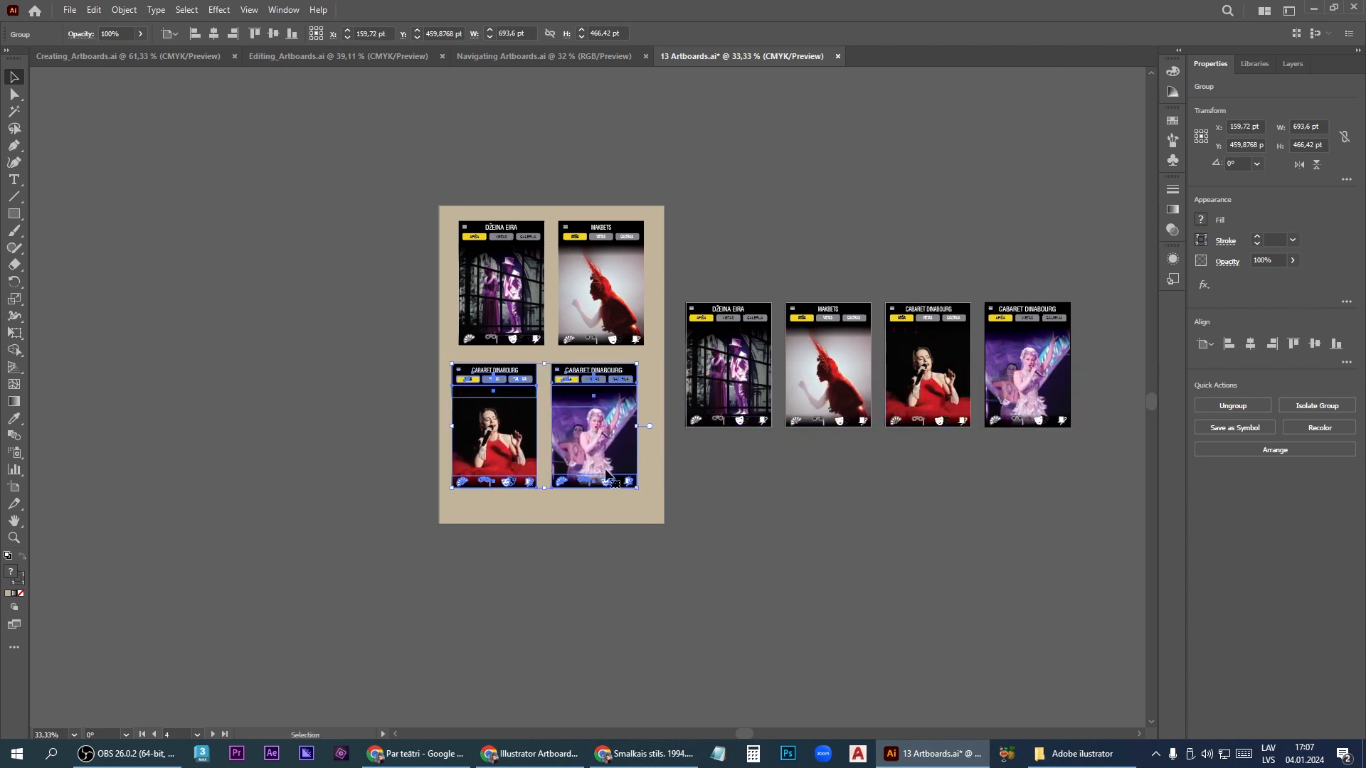
click(652, 513)
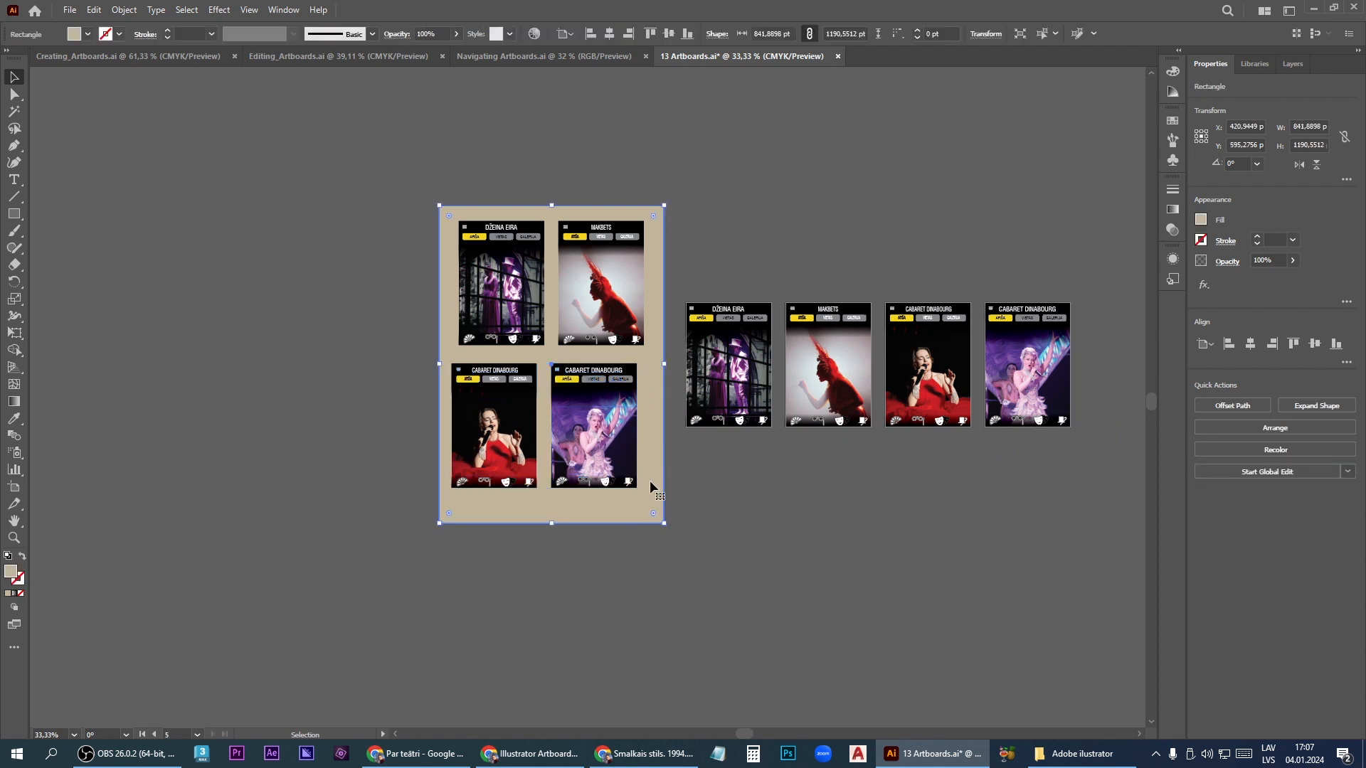
click(603, 430)
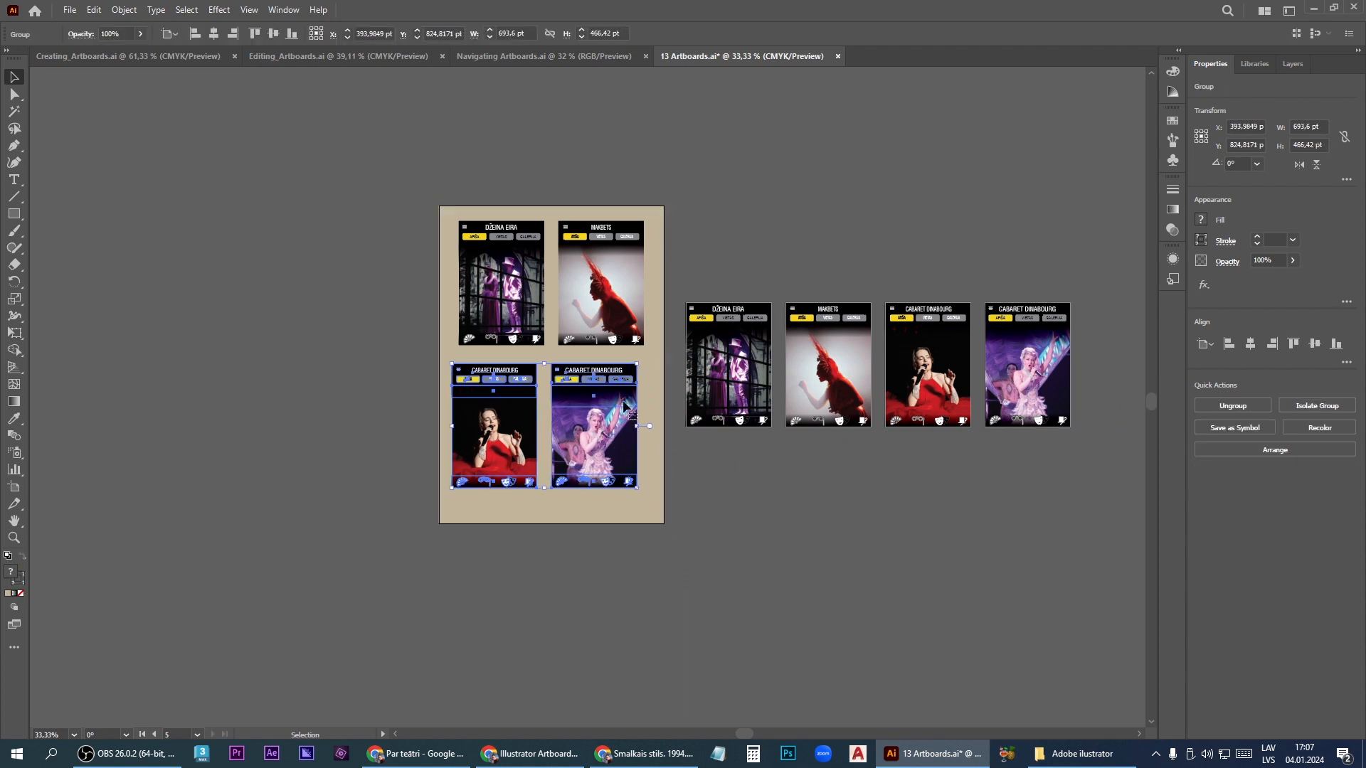
click(1250, 344)
scroll(516, 372, up, 2)
drag(527, 390, 537, 393)
scroll(563, 429, down, 1)
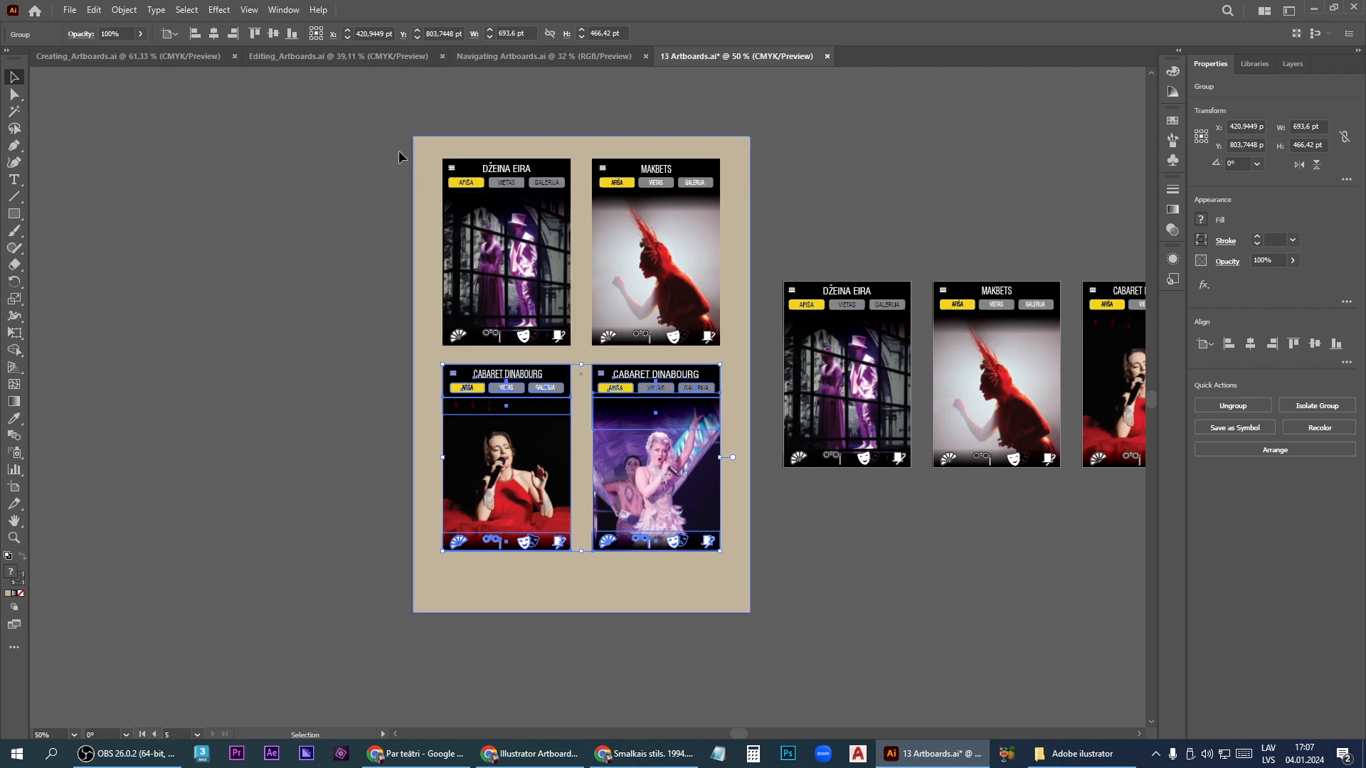
Lock the beige background rectangle inside the Augsa layer
key(ctrl+alt+a)
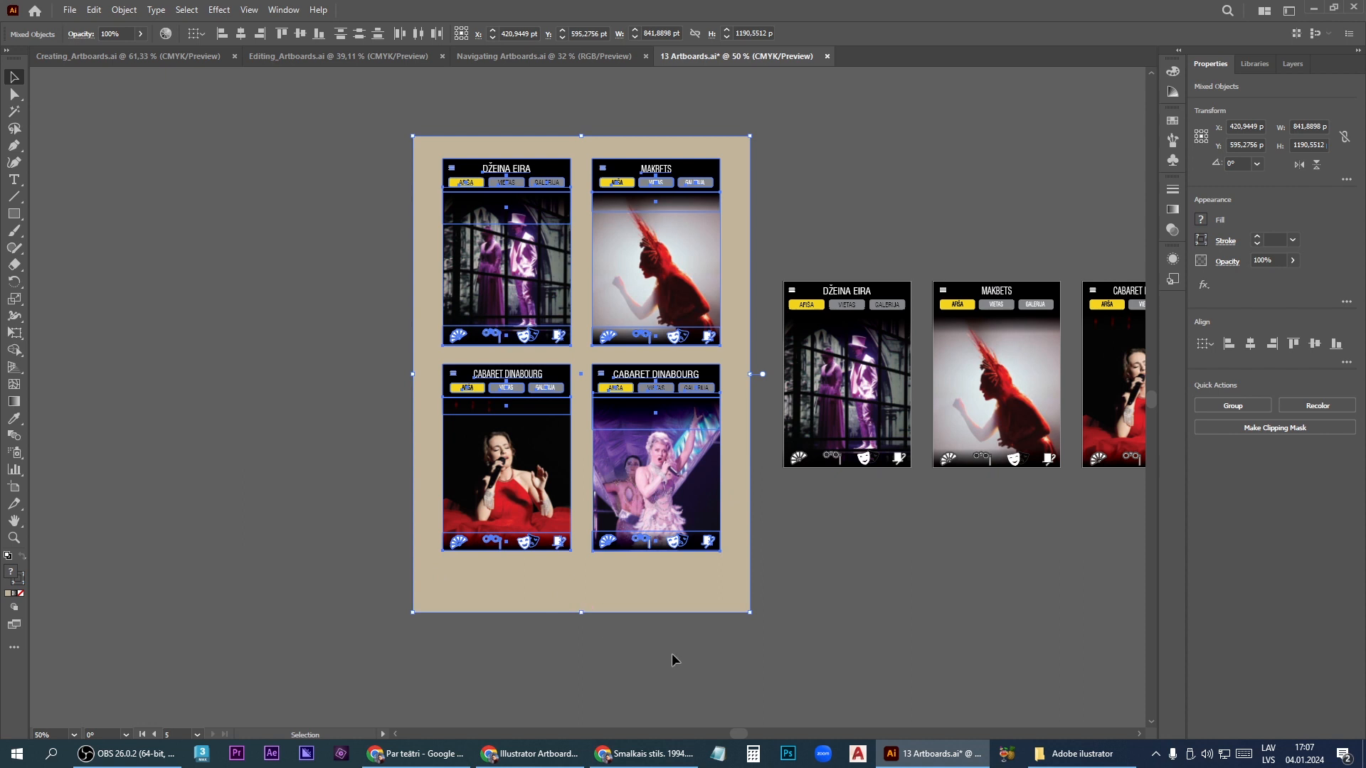
click(688, 601)
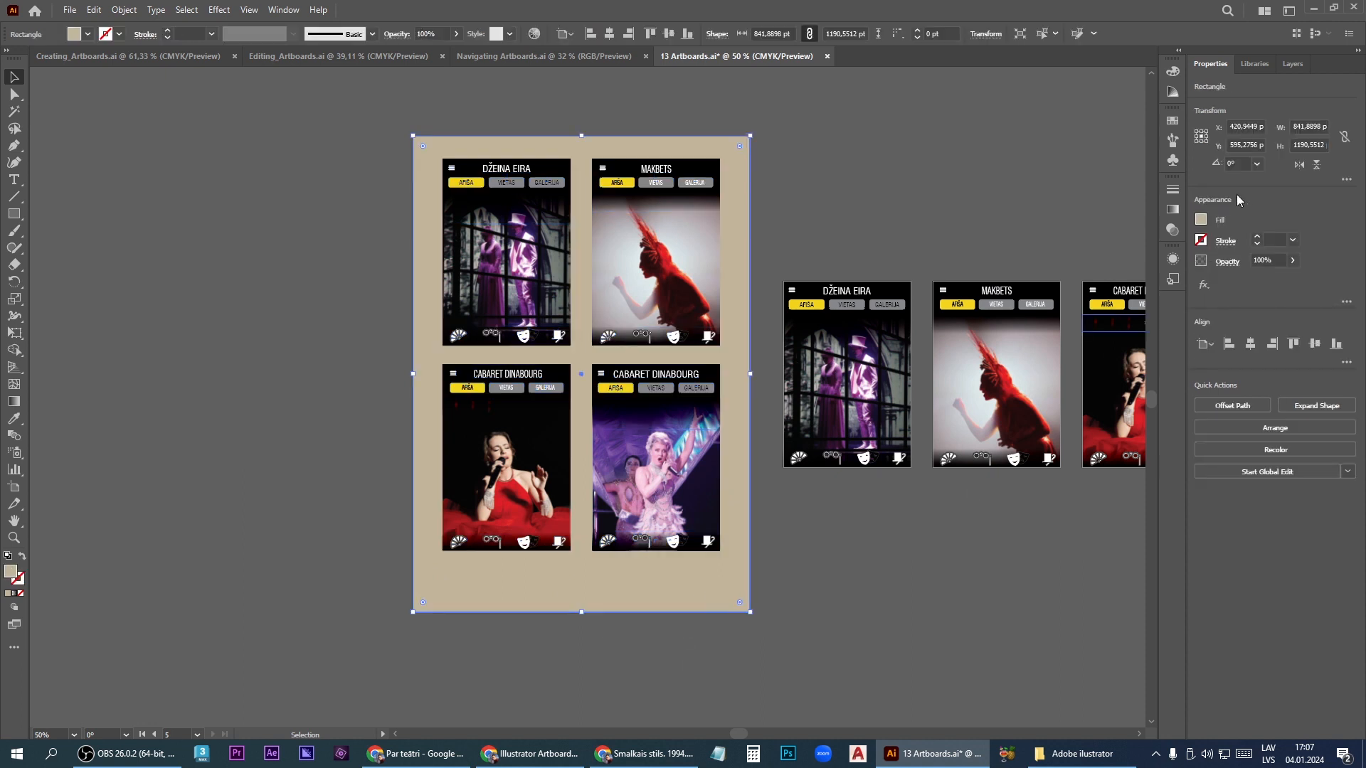
click(1306, 63)
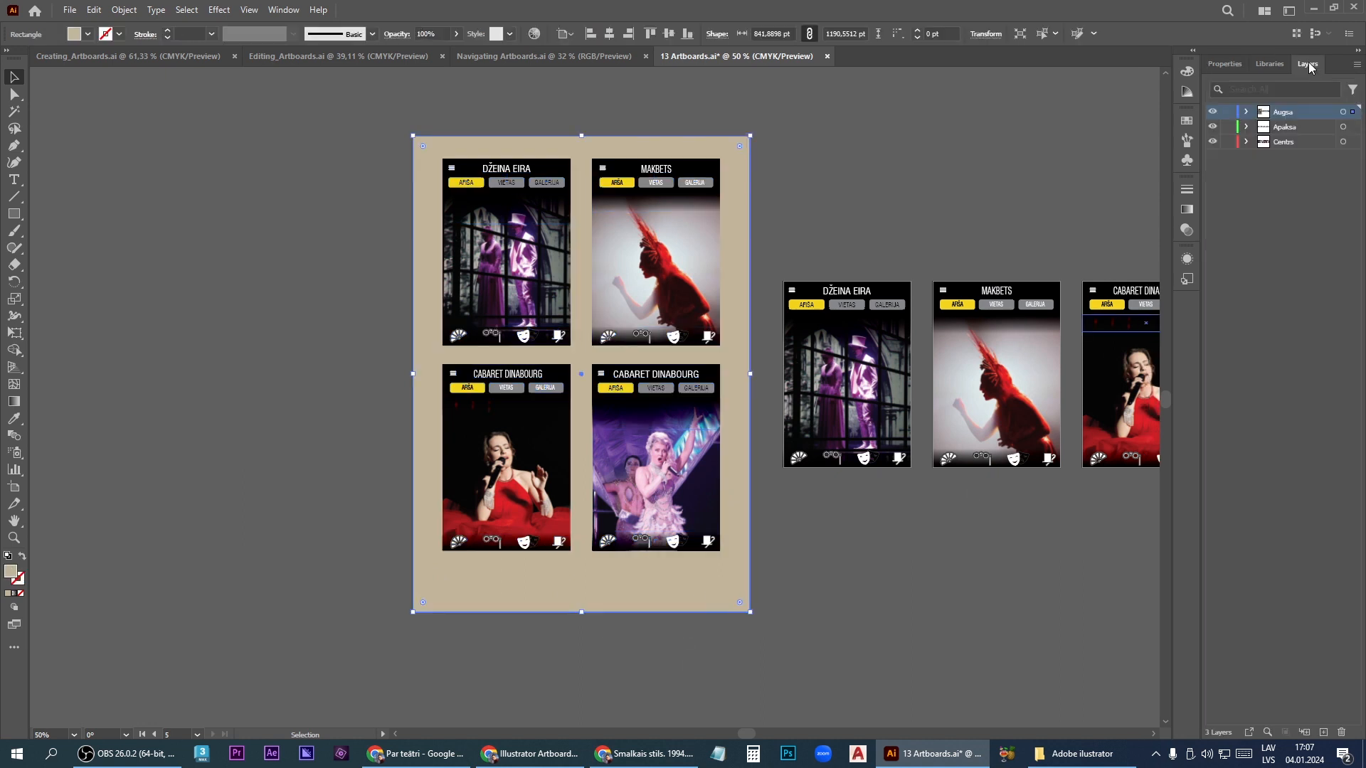
click(1246, 113)
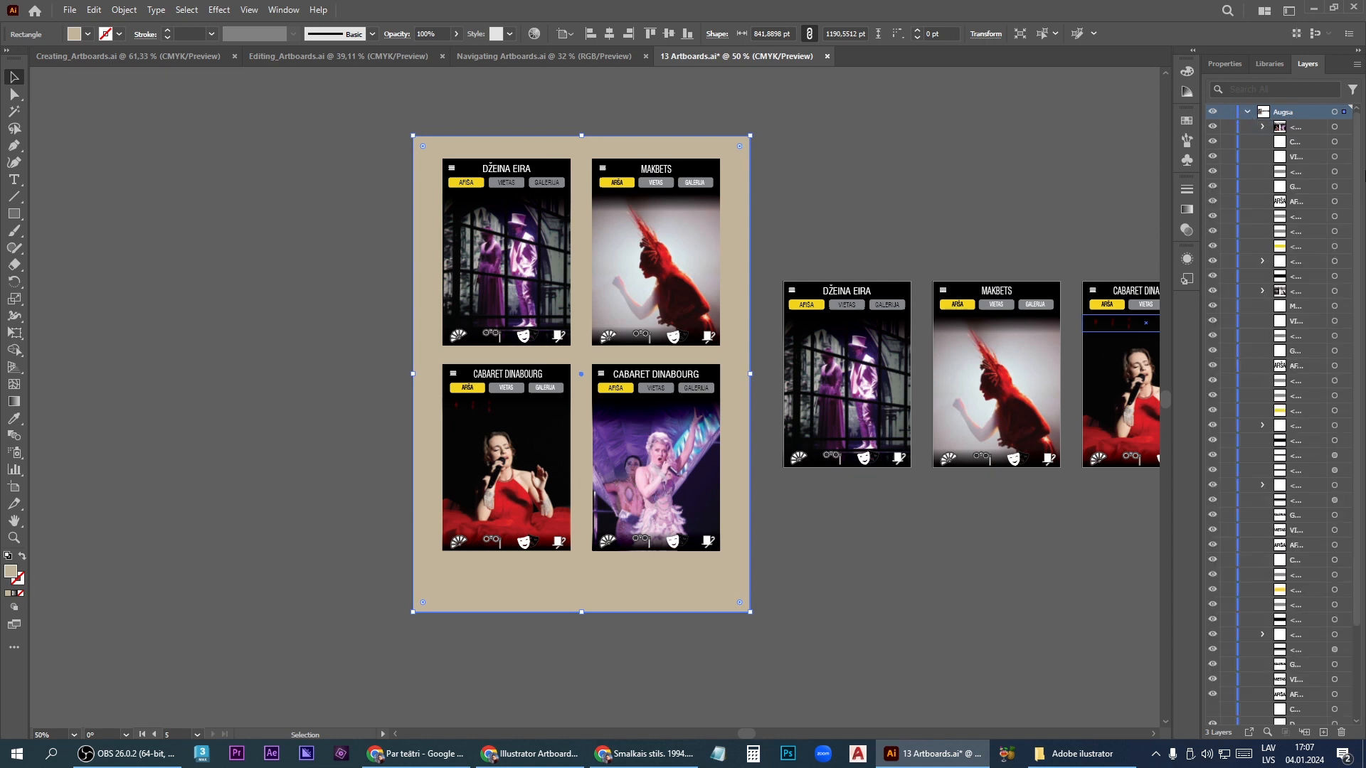
scroll(1326, 633, down, 5)
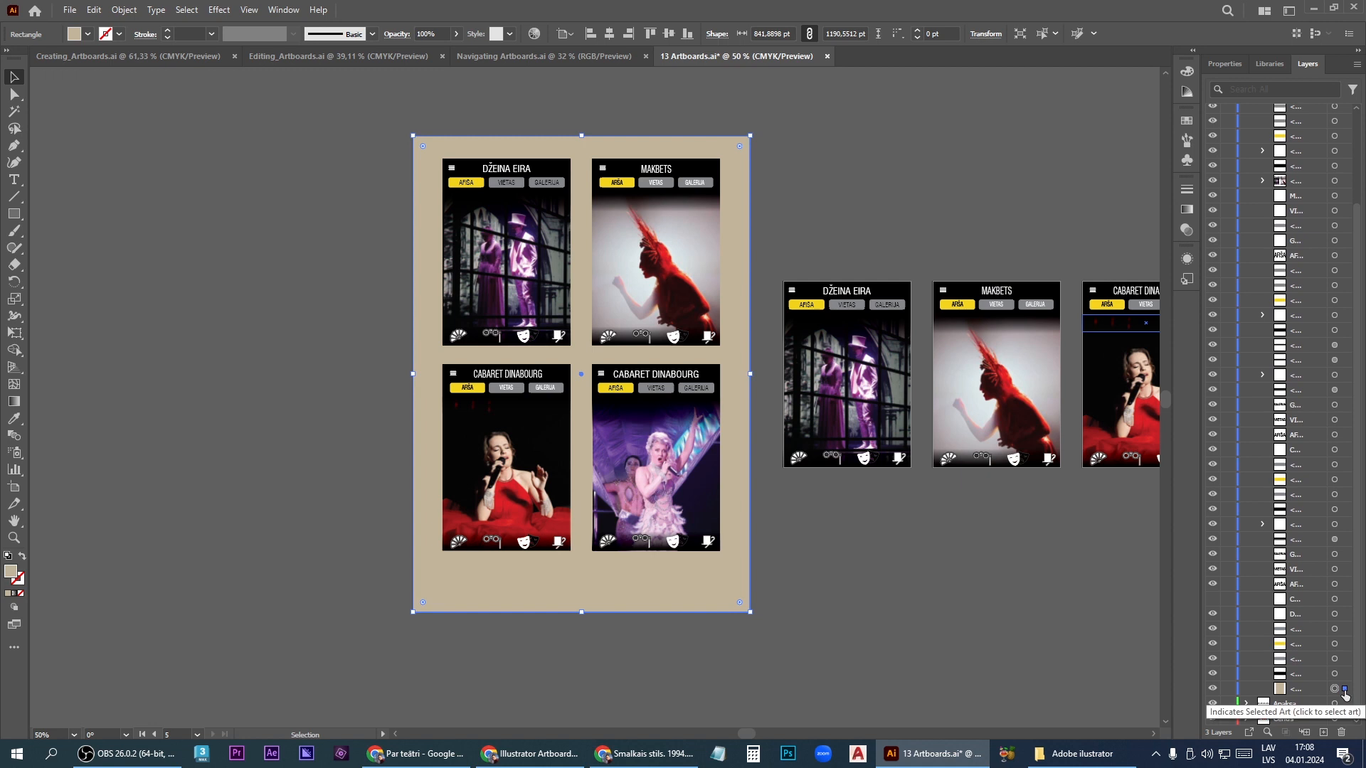
click(1228, 689)
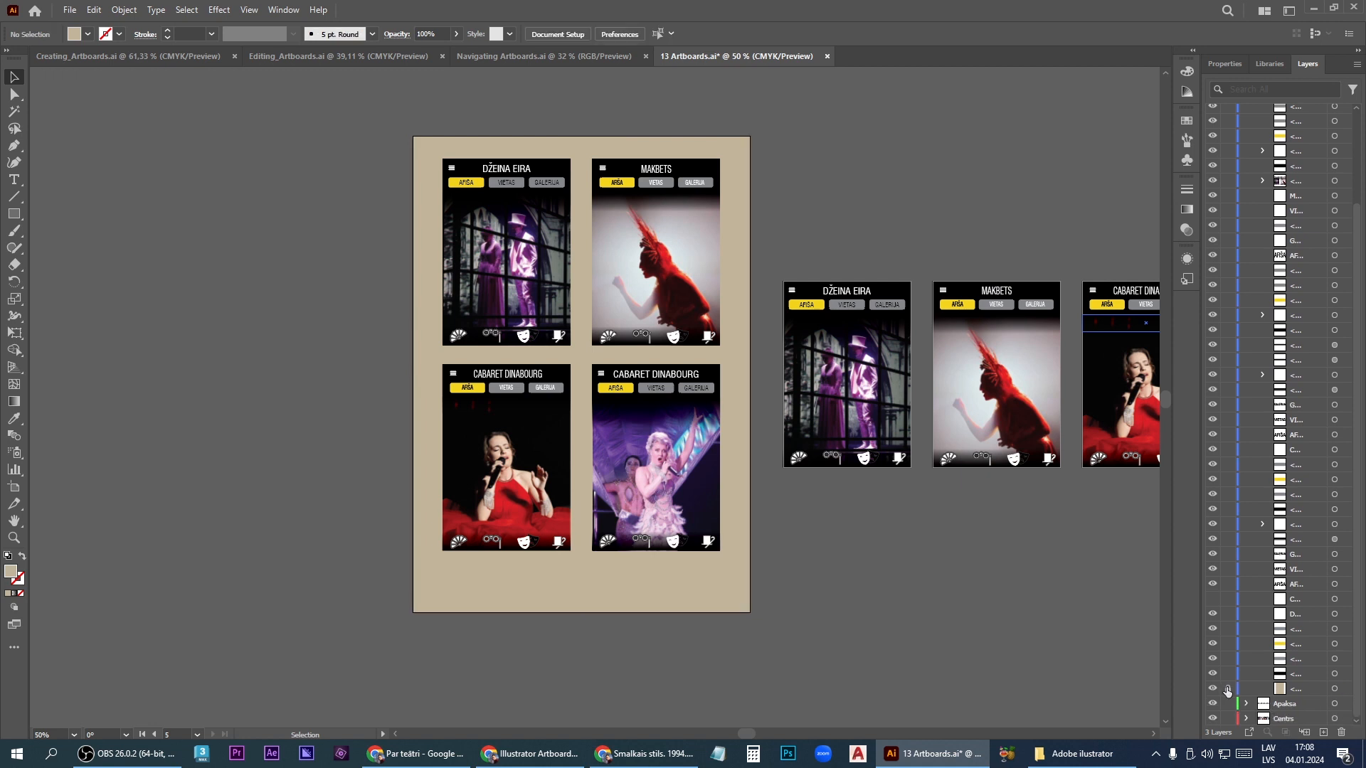
Enlarge all four screen copies together to about 758 × 1071 pt, centred horizontally, and shift them down slightly on the artboard
drag(378, 155, 732, 558)
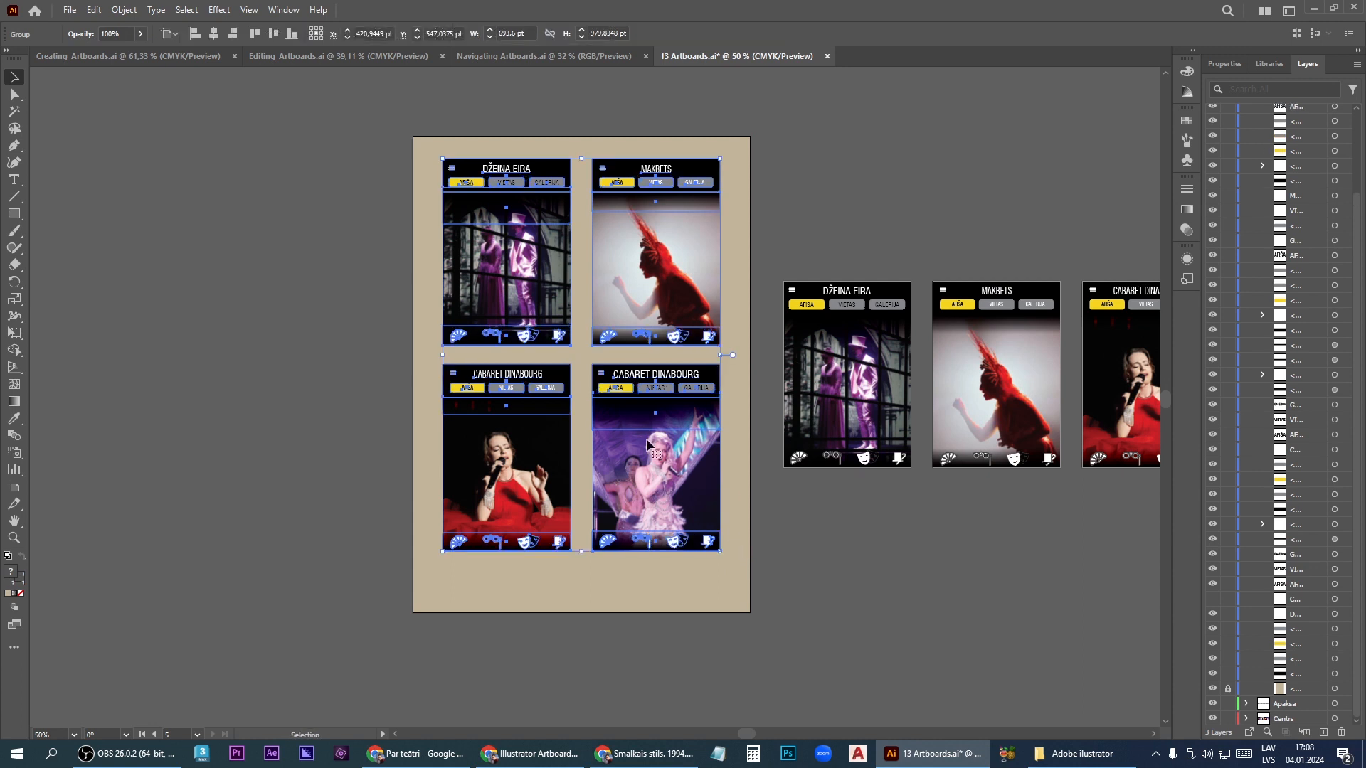
click(1225, 63)
drag(721, 551, 746, 588)
click(1252, 345)
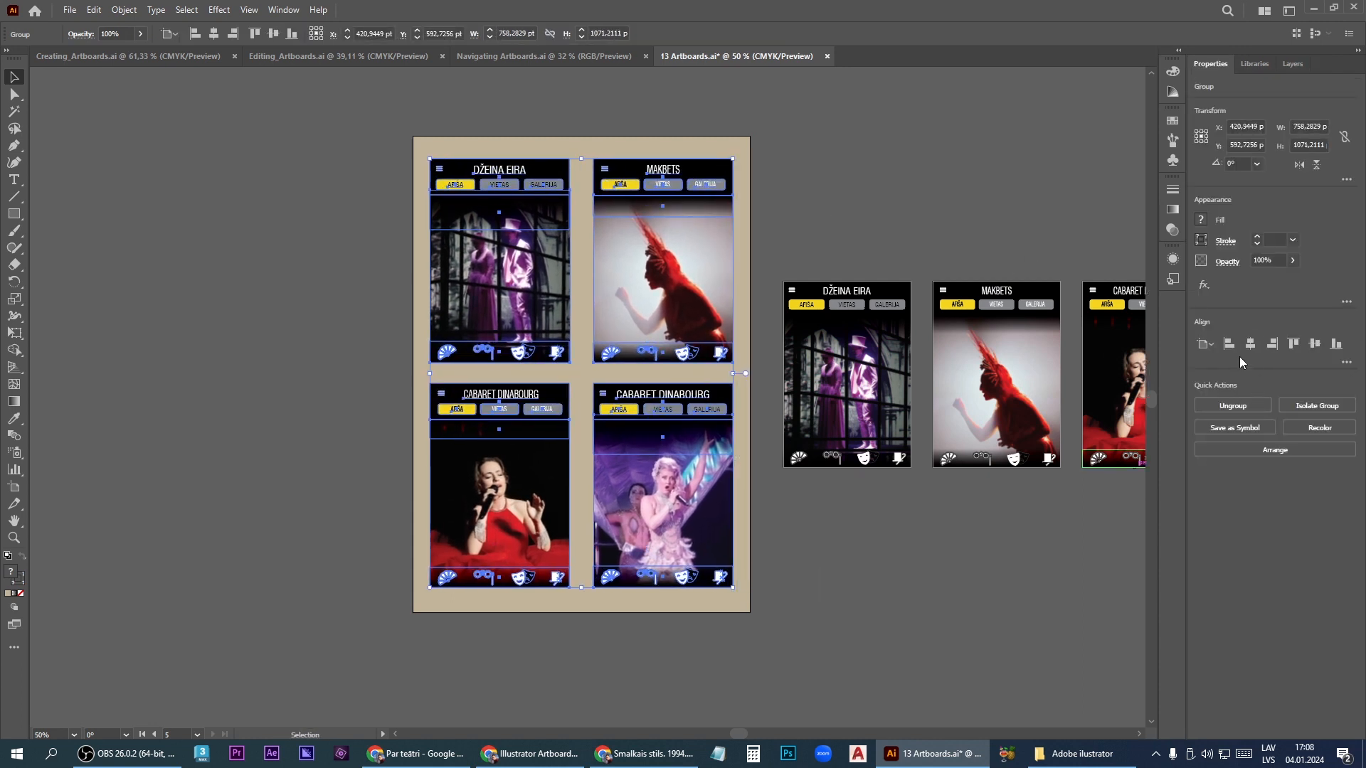
key(shift+Down)
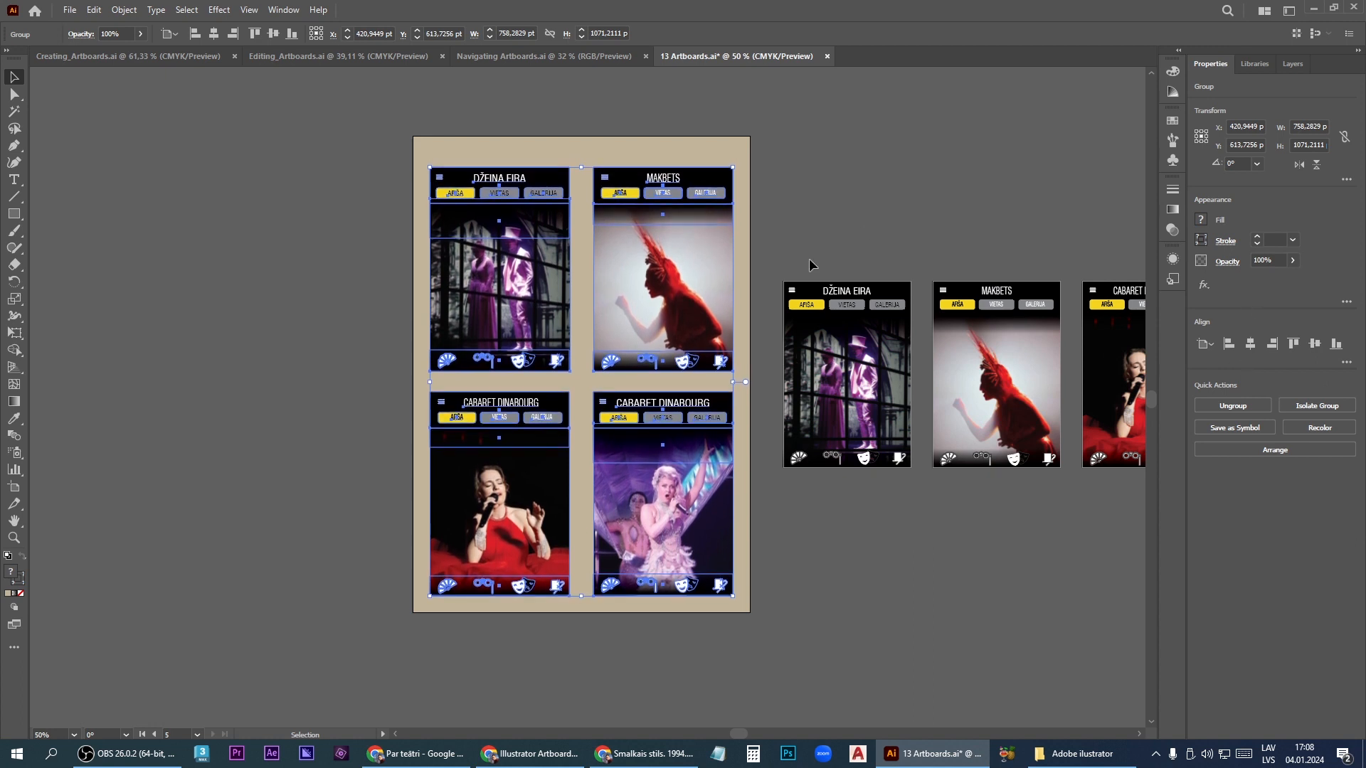
Copy the DŽEINA EIRA title above the four screens on the A3 artboard and change its text to "TEĀTRA IZRĀDES JANVĀRĪ"
drag(854, 298, 590, 158)
double_click(583, 152)
double_click(582, 151)
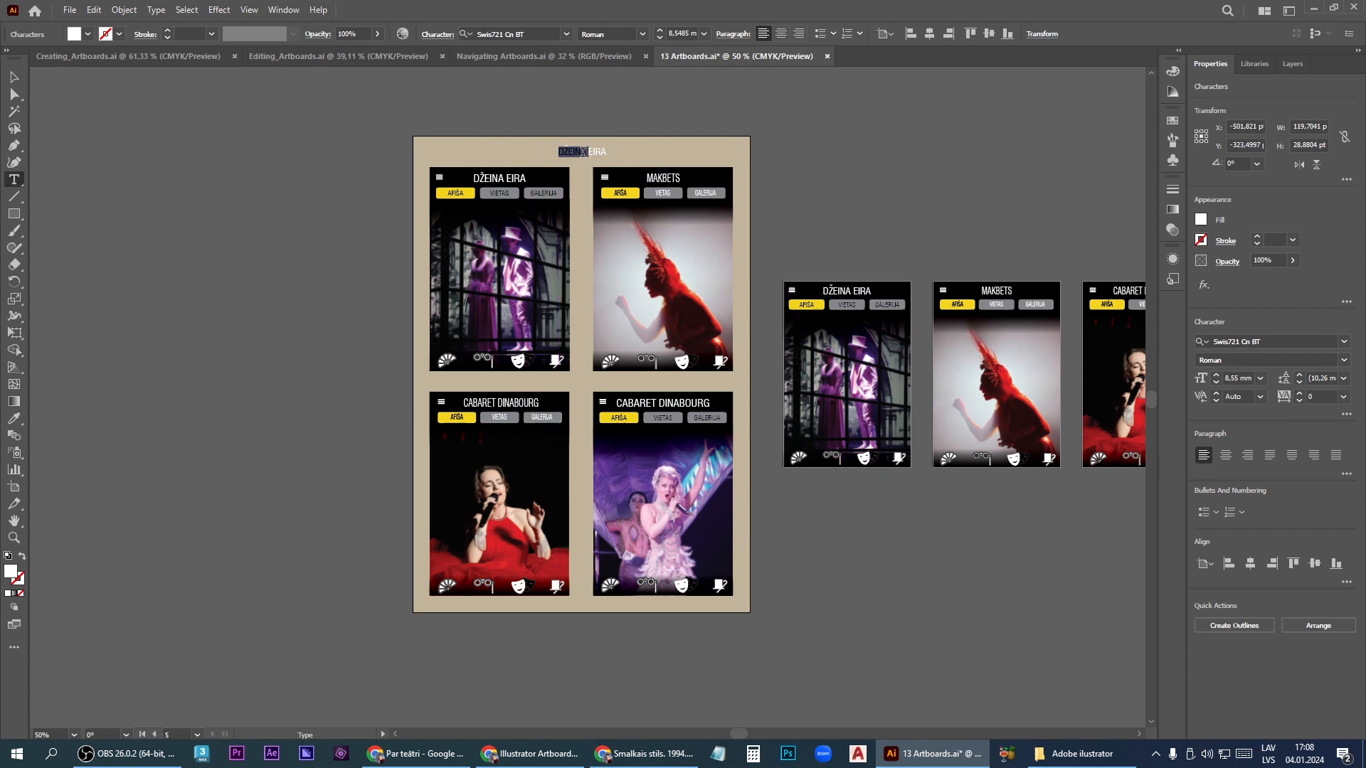
key(ctrl+a)
text(TEĀTRA IZRĀDES JANVĀRĪ)
key(Escape)
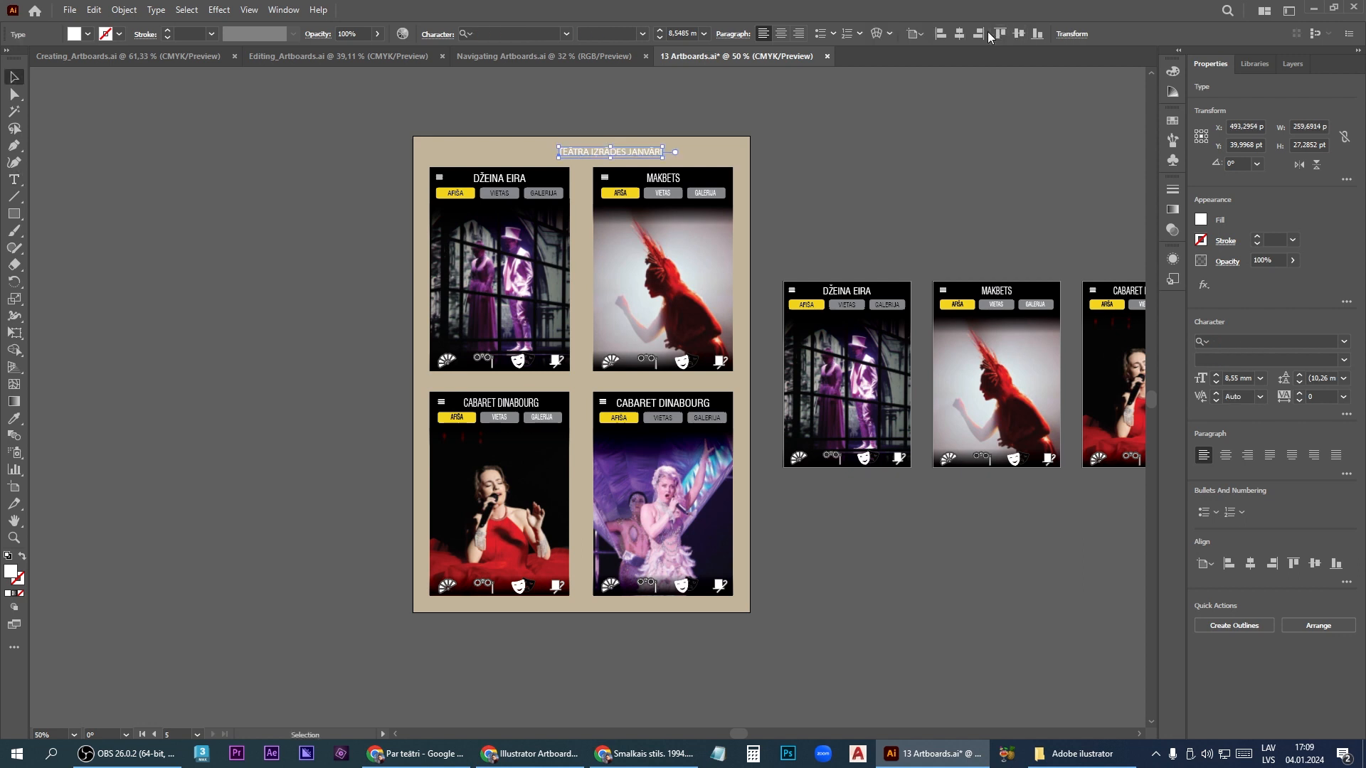
Centre the heading horizontally on the A3 artboard and fill it with black
click(965, 33)
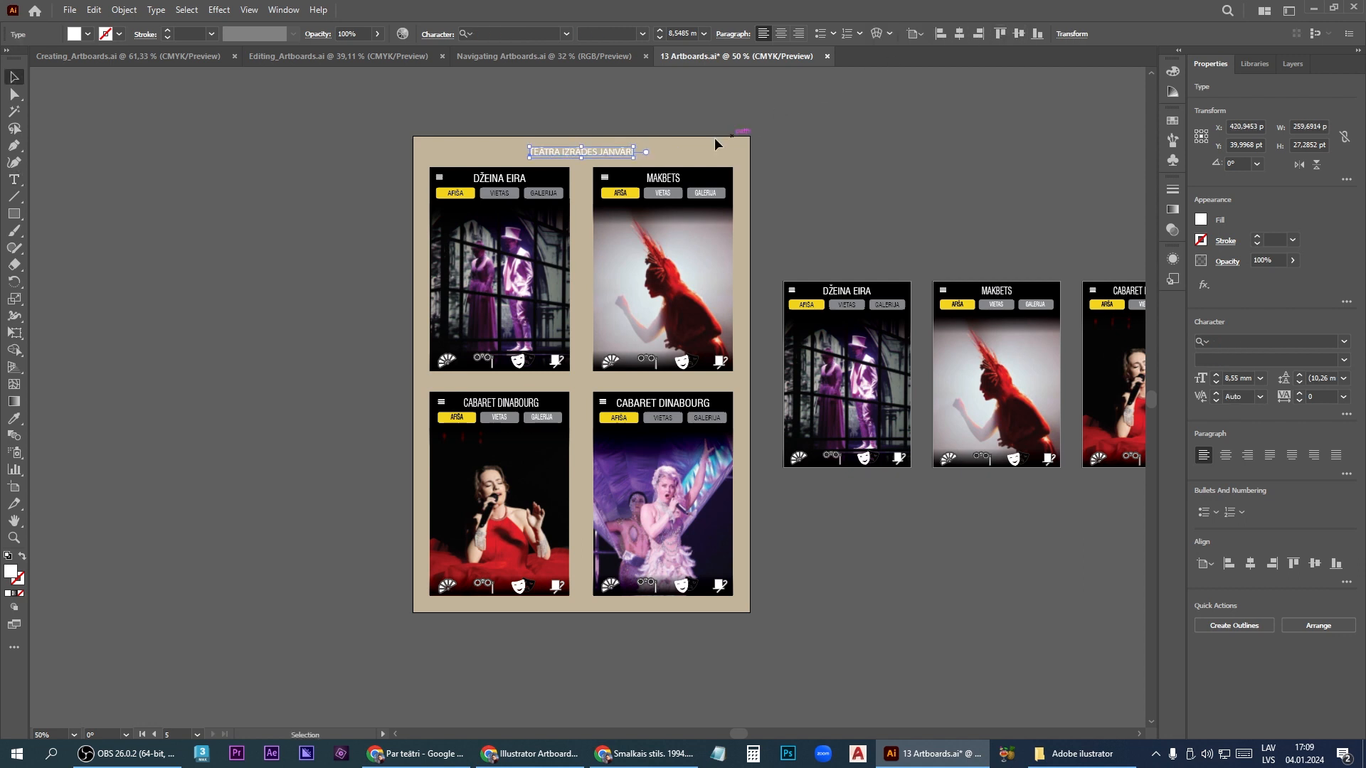
click(1203, 221)
click(1076, 272)
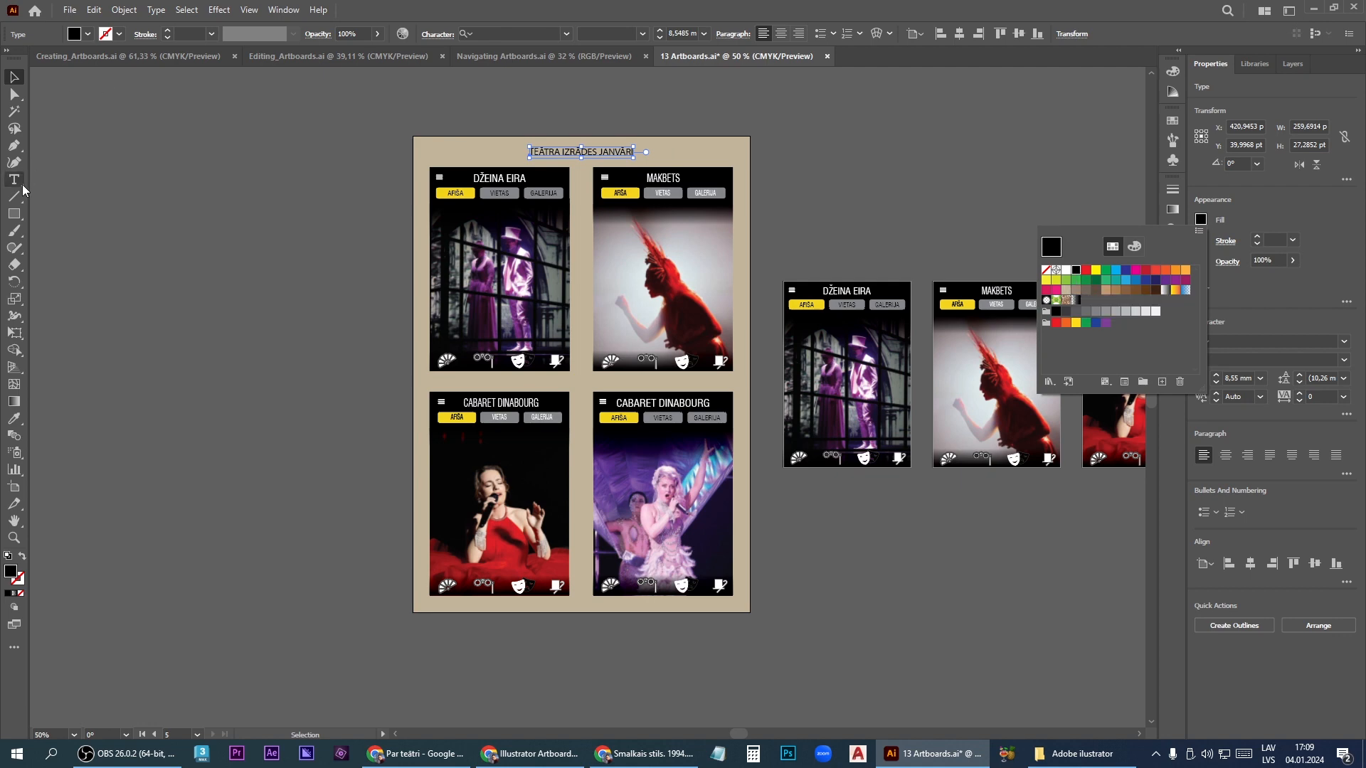
Enlarge the heading to about 309 × 32 pt from its centre and set its font to Arial
key(ctrl+plus)
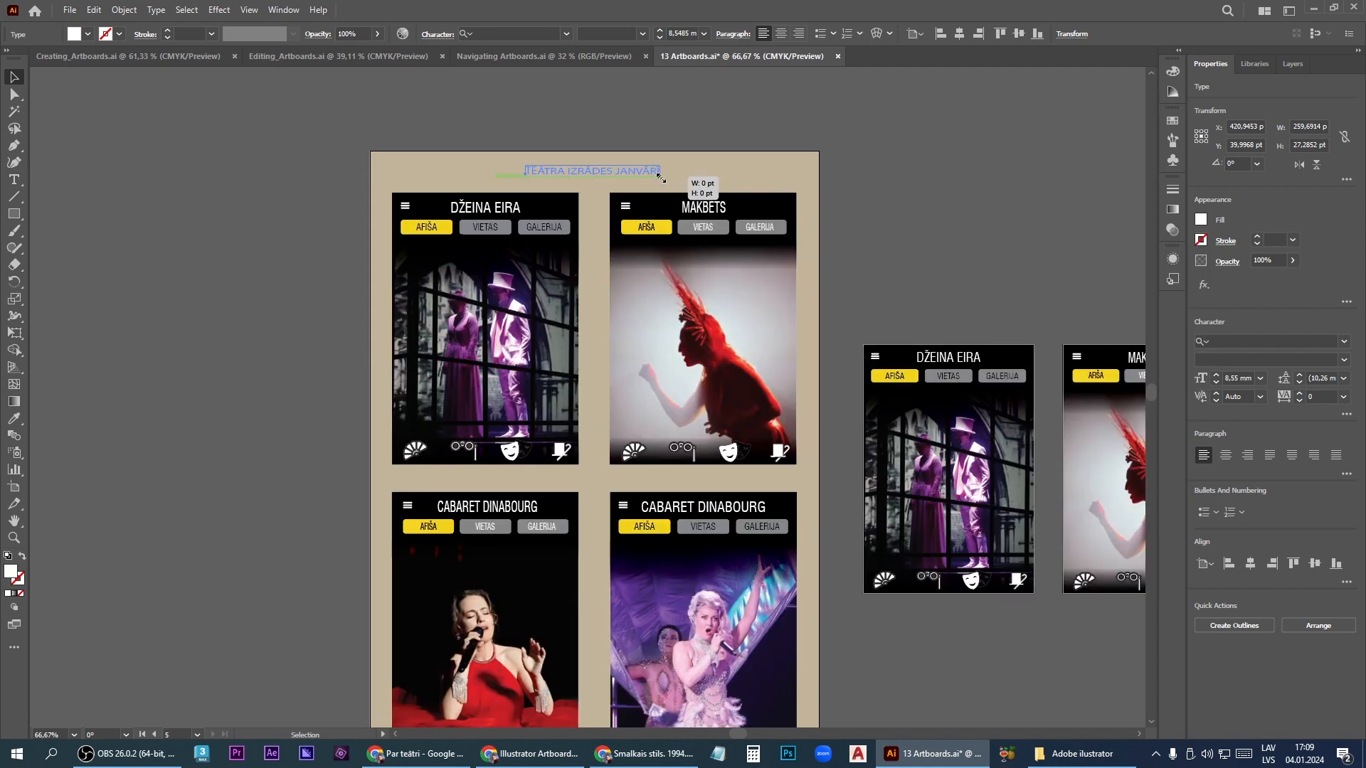
drag(632, 157, 677, 199)
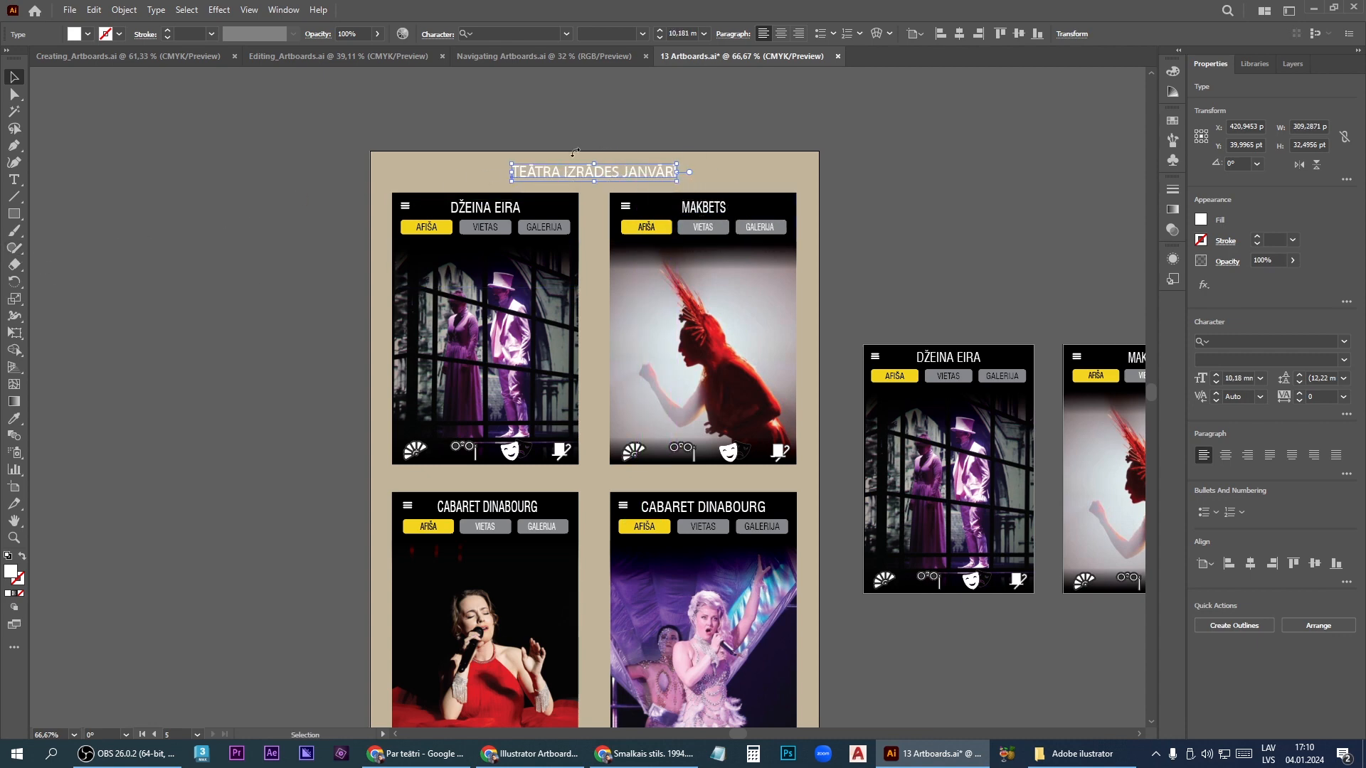
key(t)
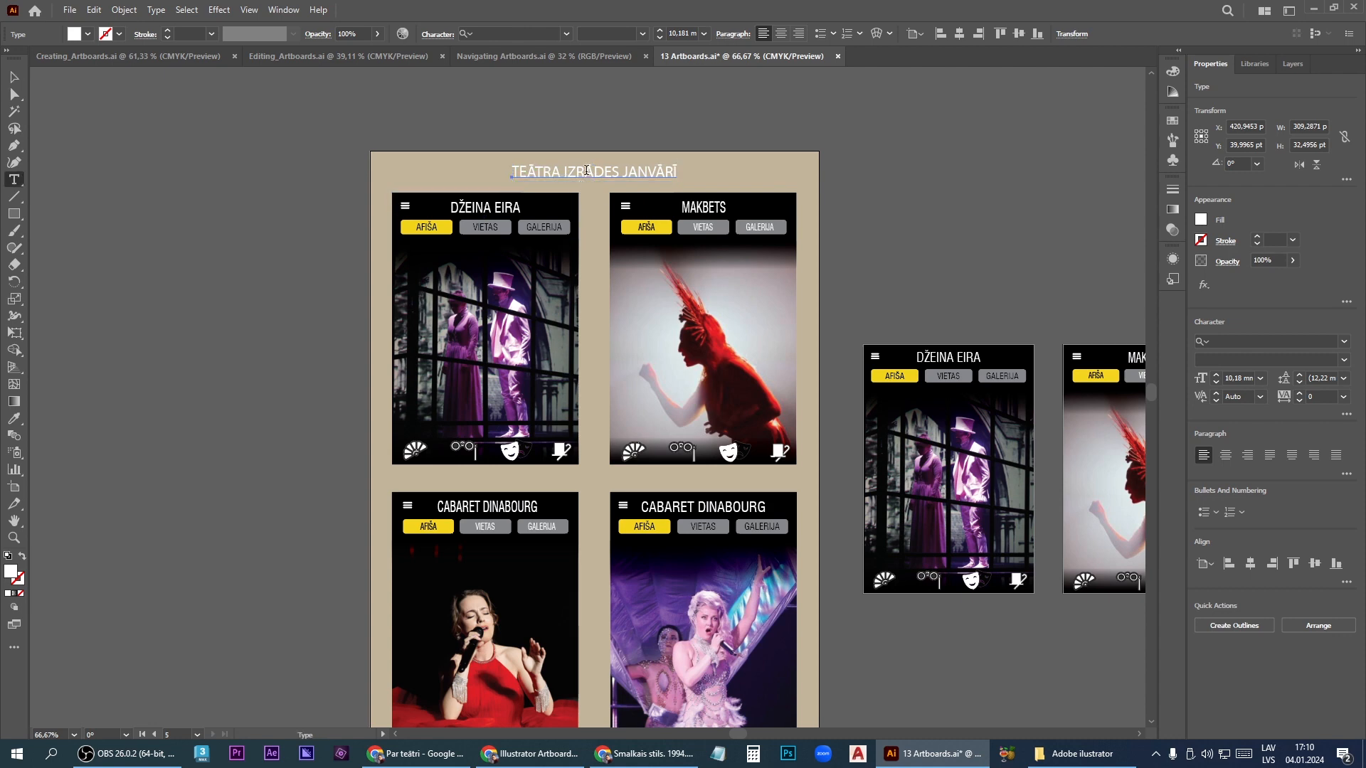
triple_click(587, 171)
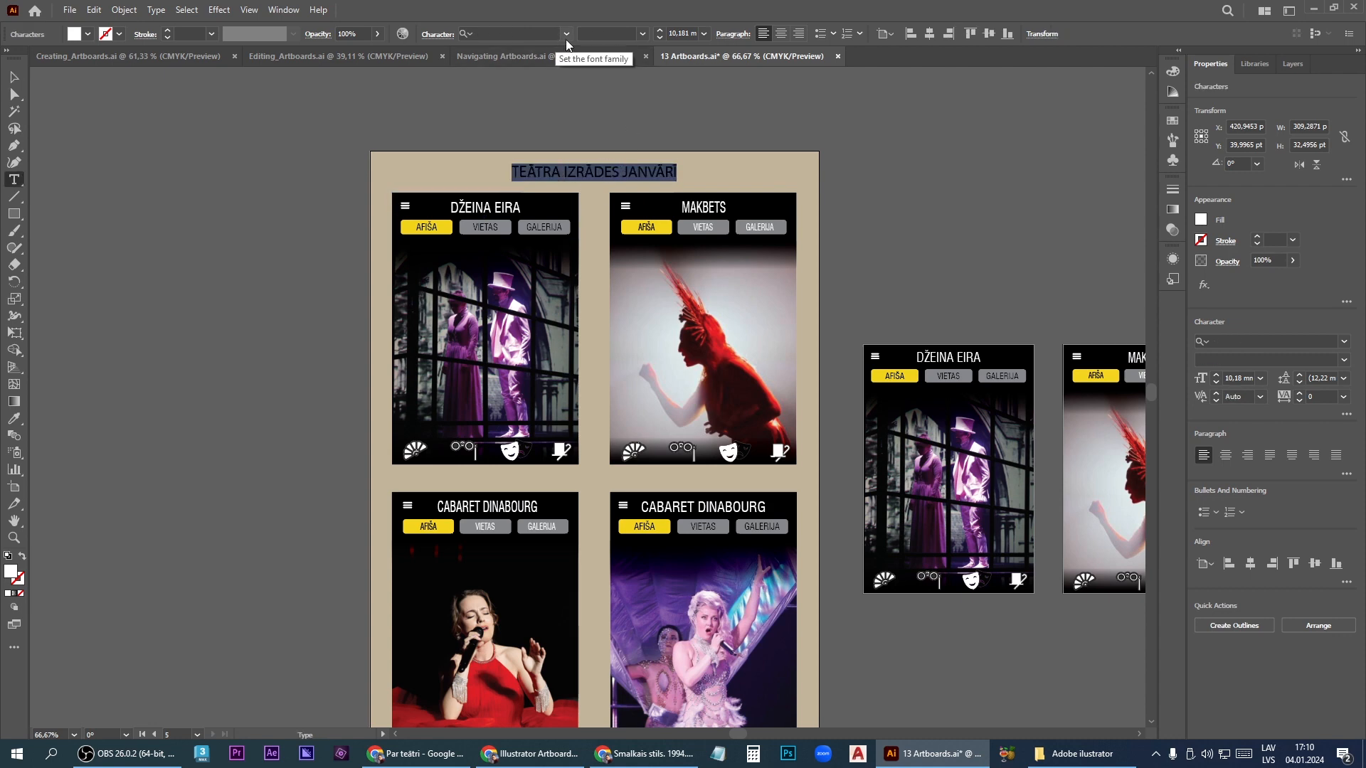
click(567, 41)
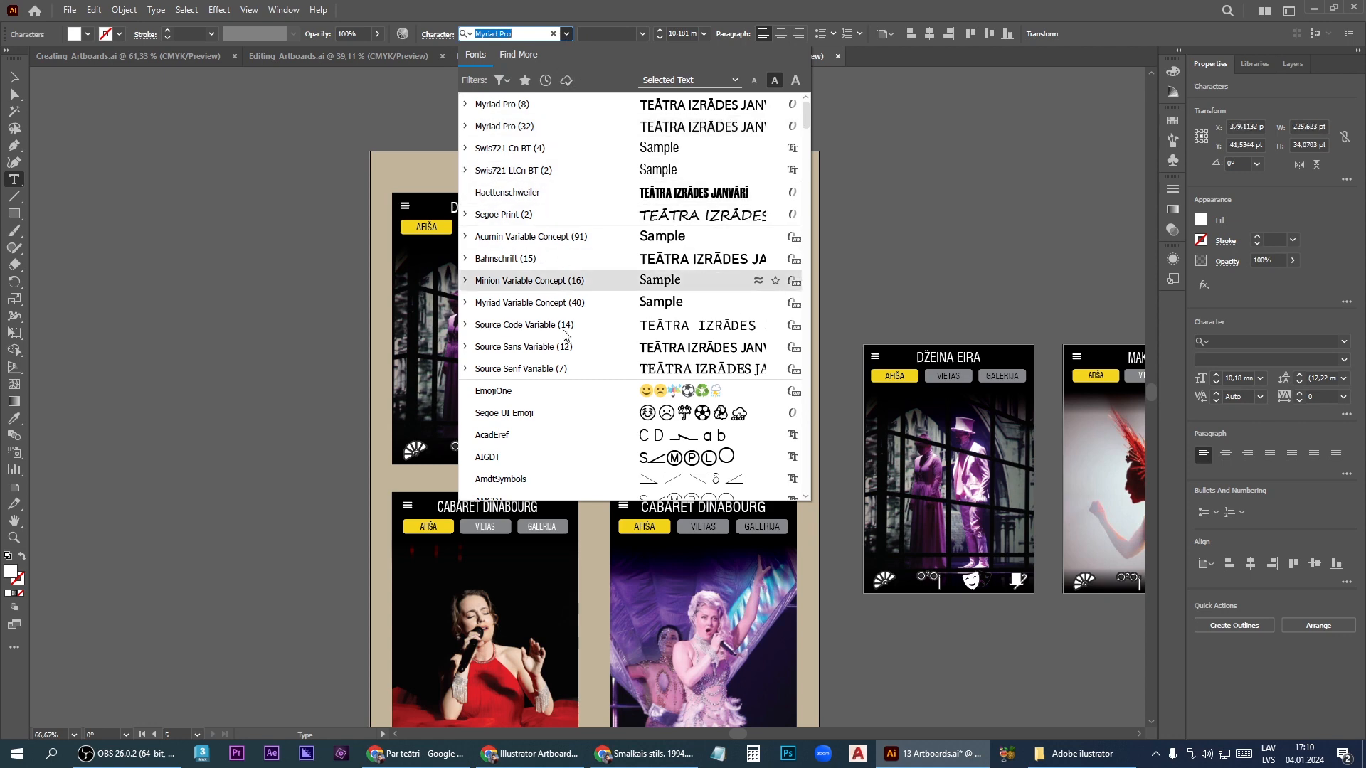
scroll(517, 437, down, 1)
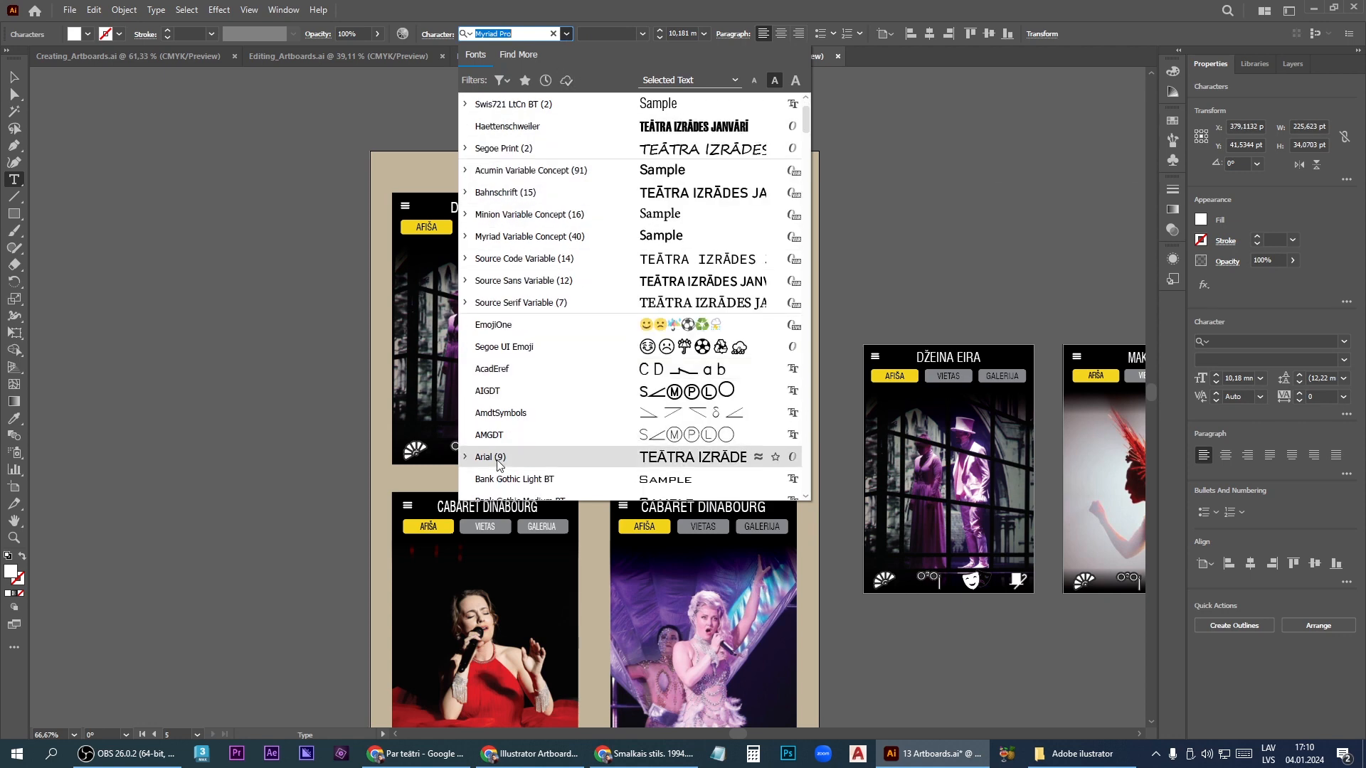
click(497, 458)
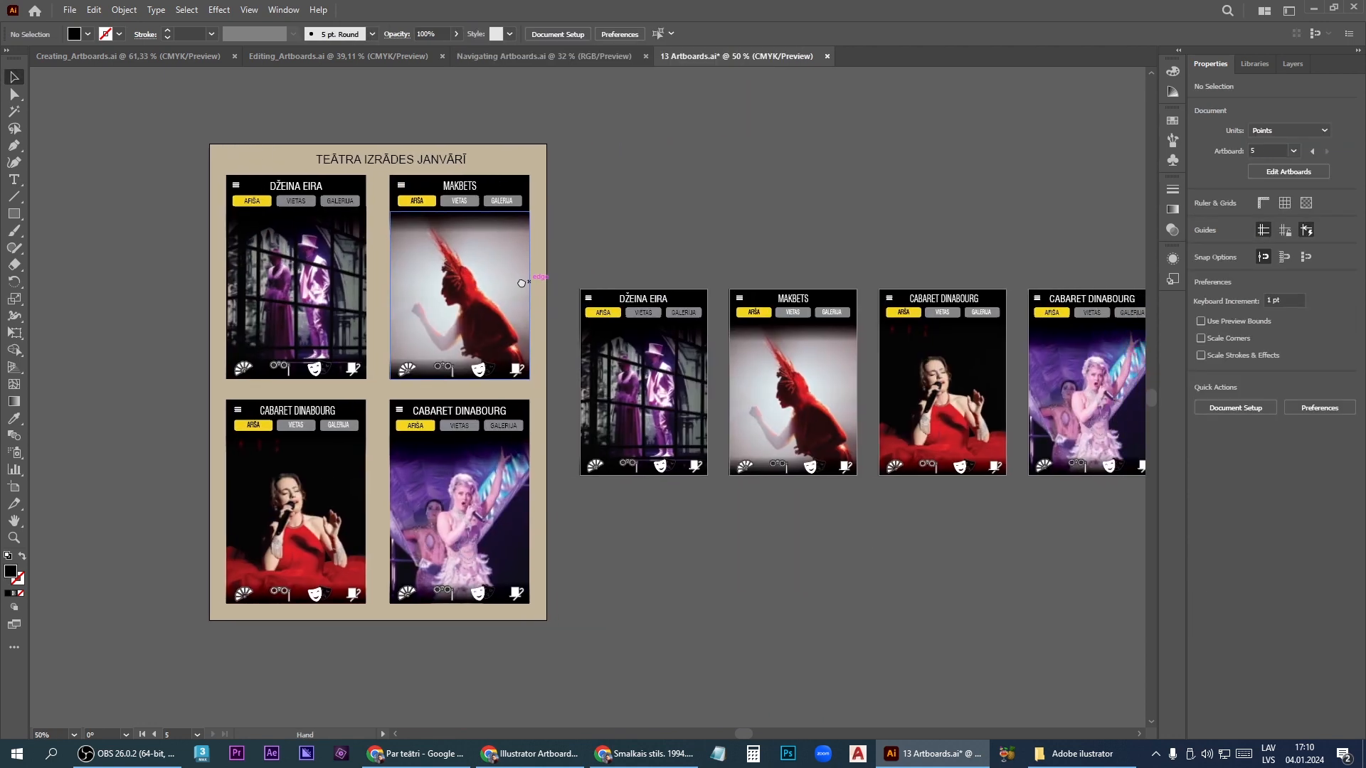
Start a JPEG export of 13 Artboards that uses artboards and limits the range to artboard 5
drag(522, 284, 435, 285)
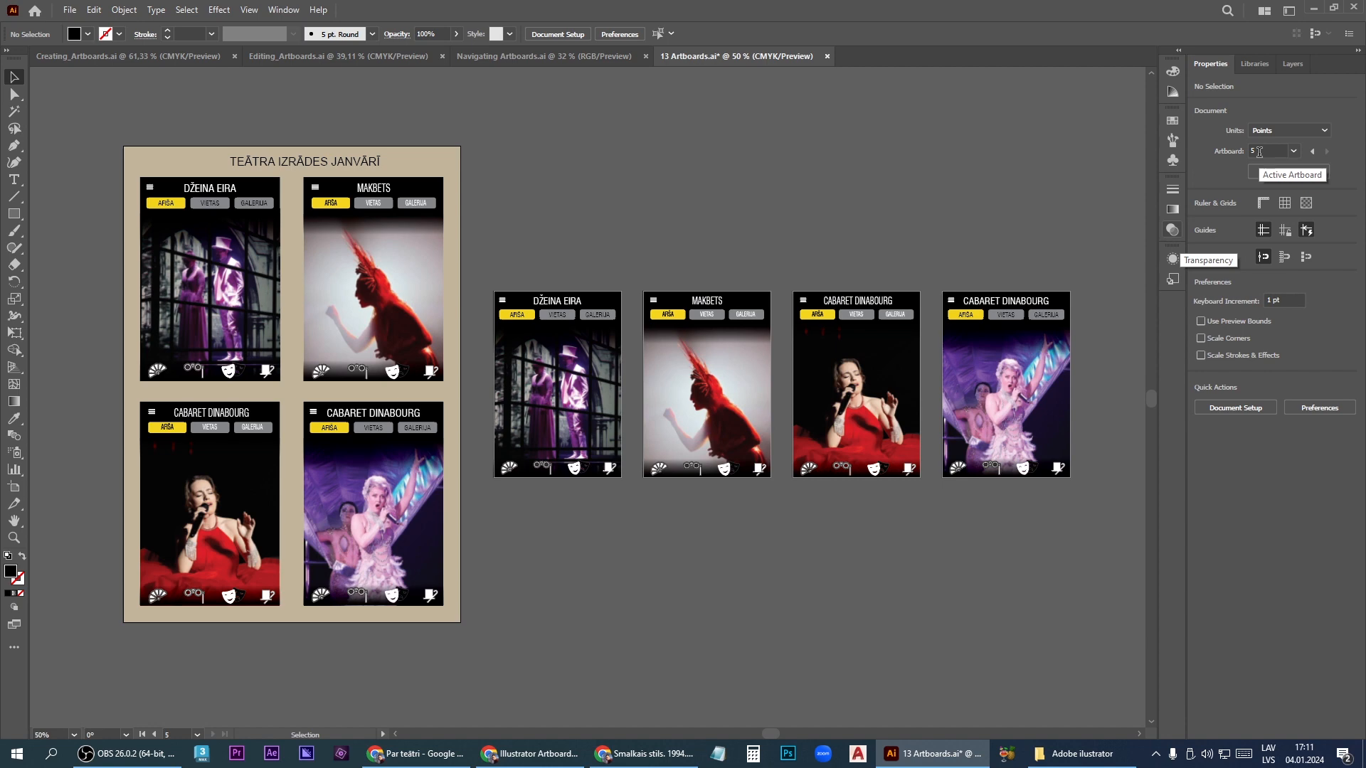
click(71, 11)
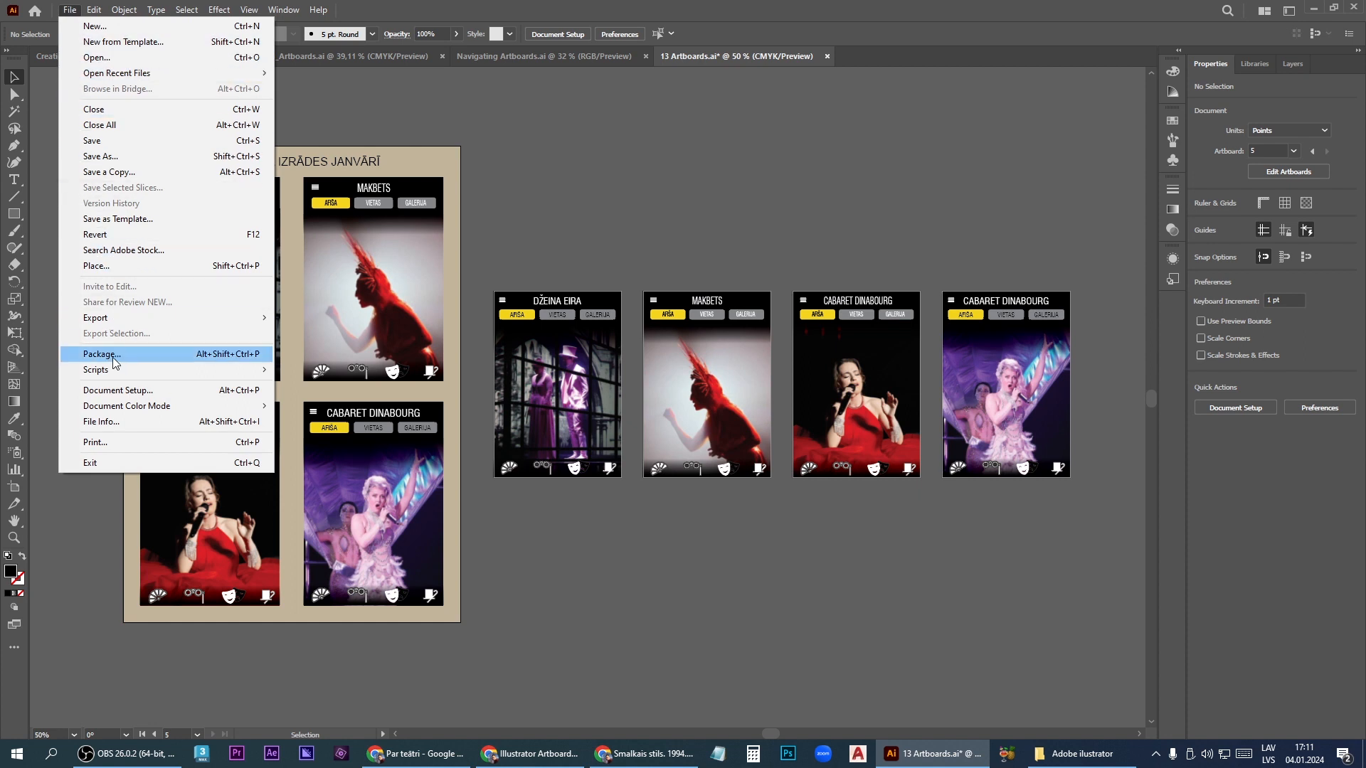
mouse_move(116, 319)
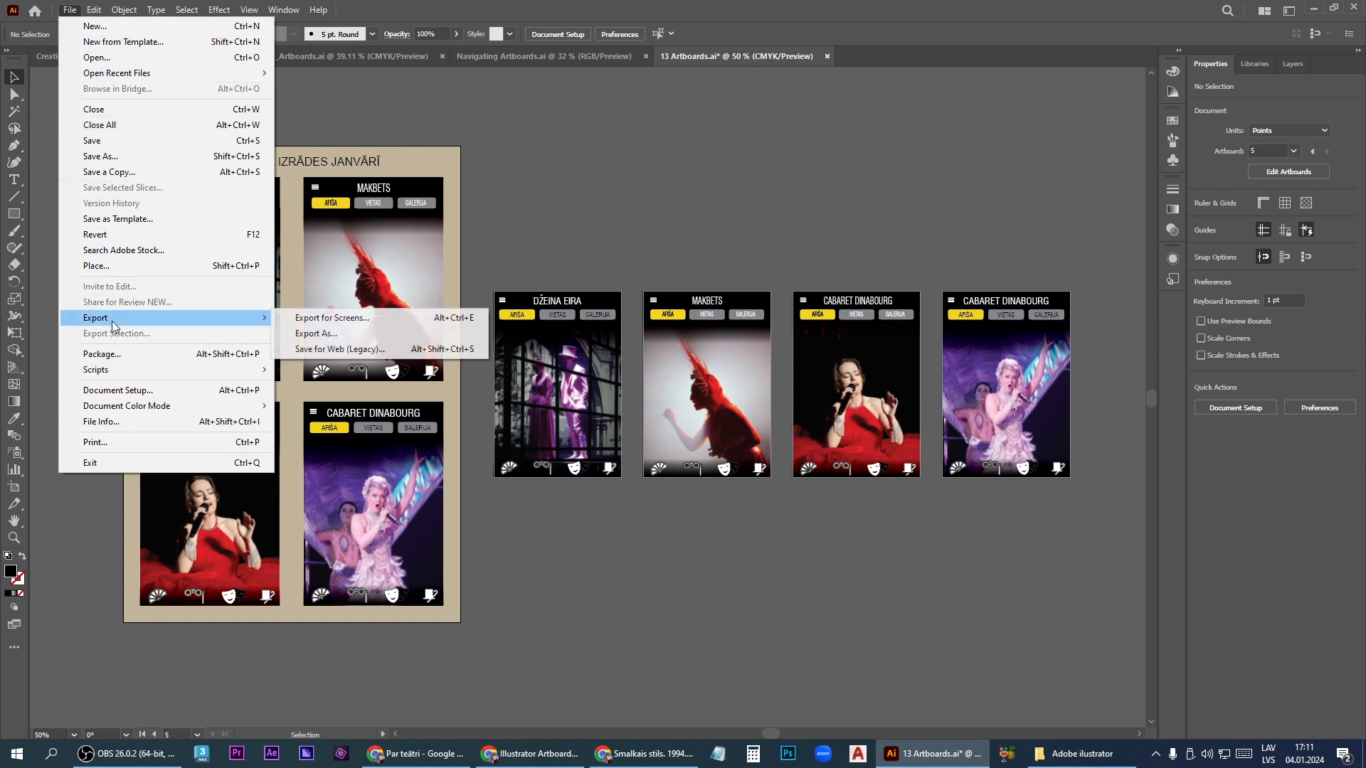
click(318, 334)
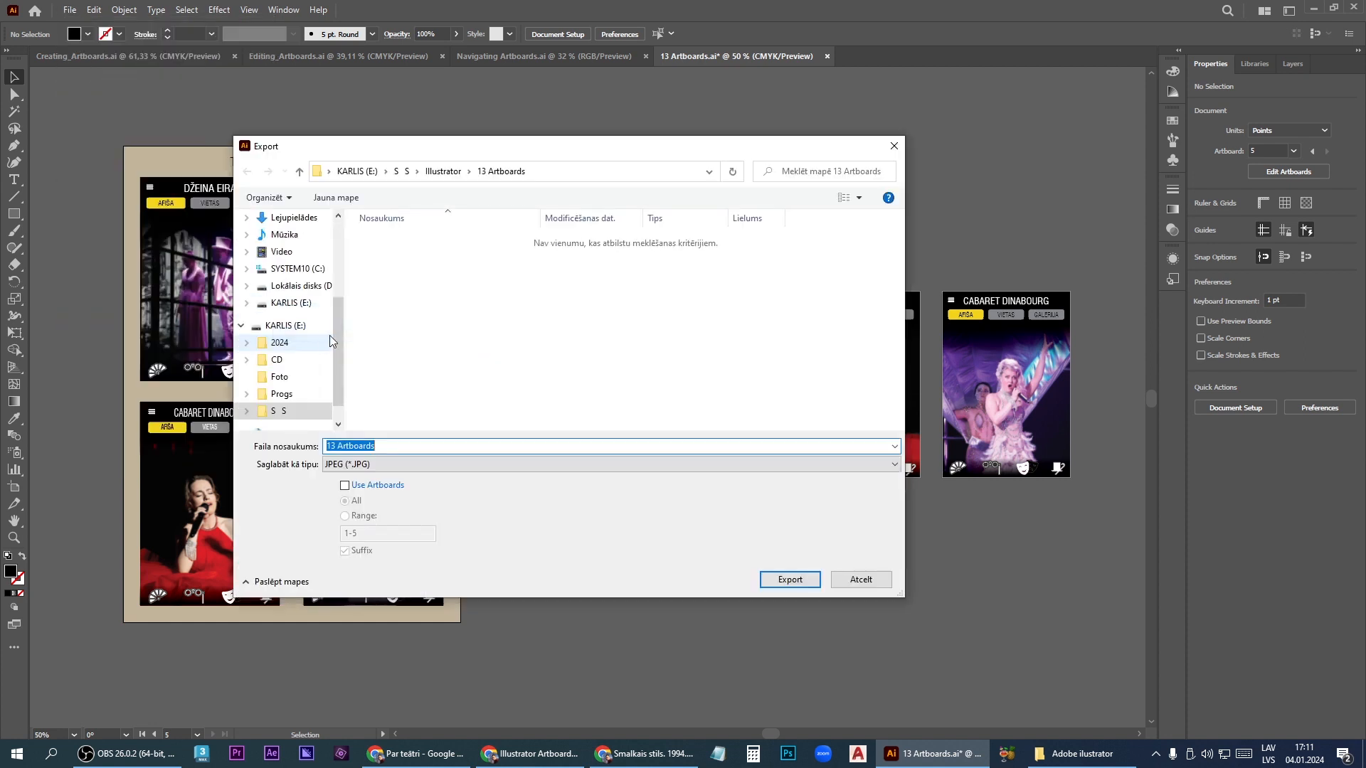
click(346, 486)
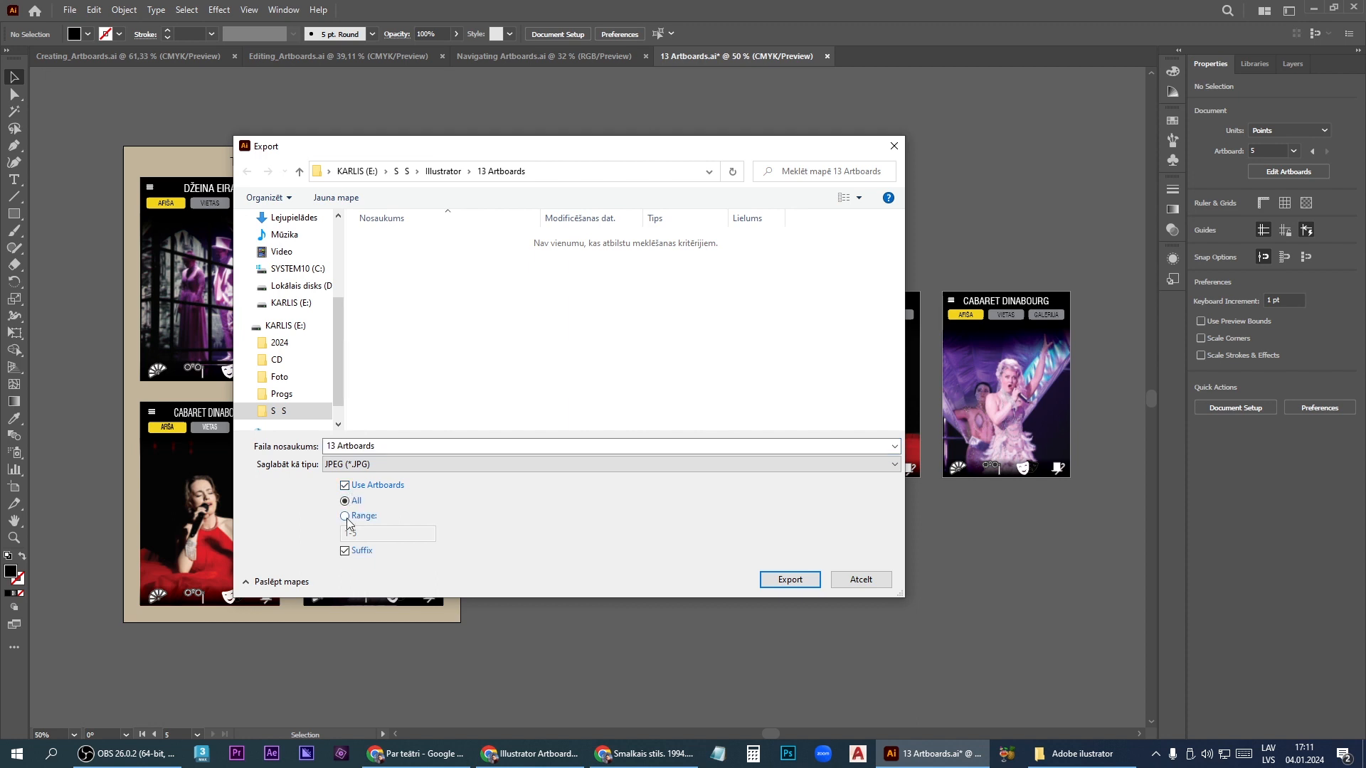
click(346, 515)
drag(355, 535, 289, 536)
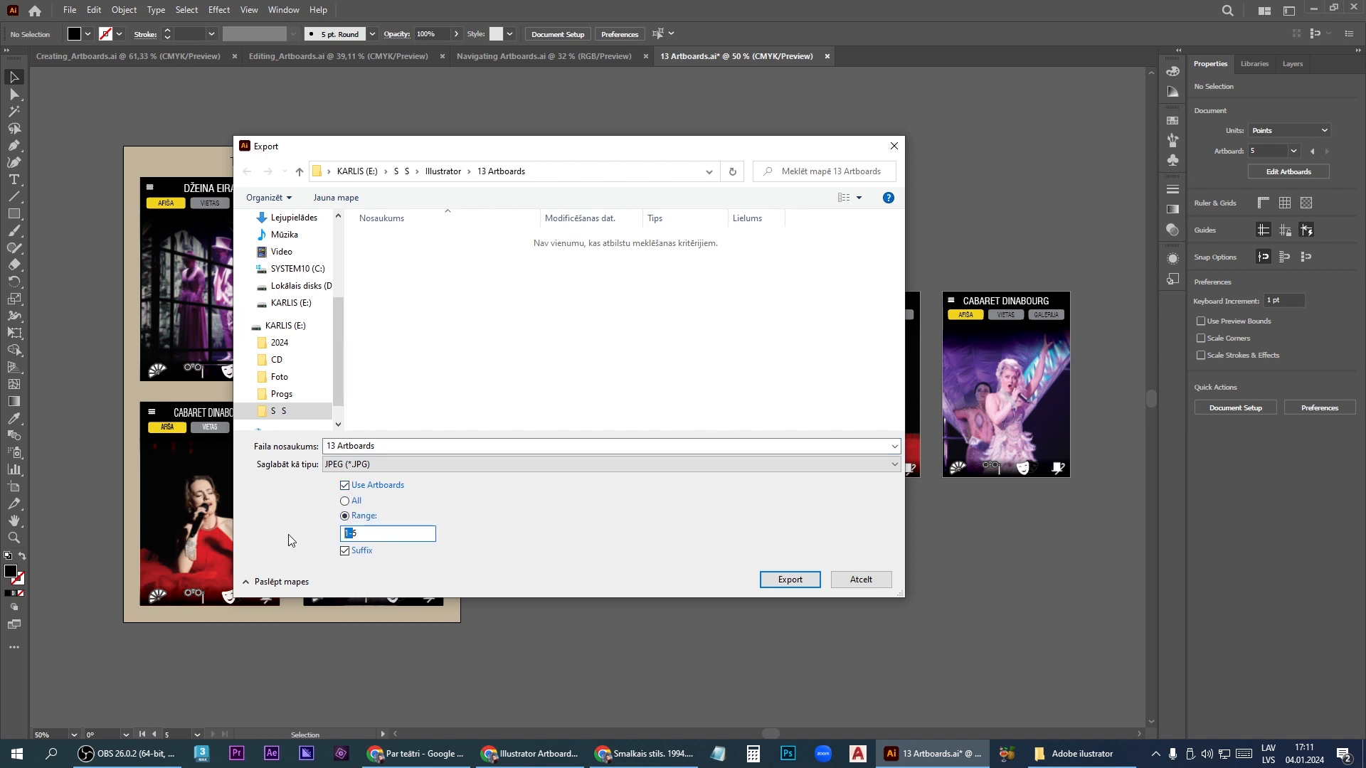
key(BackSpace)
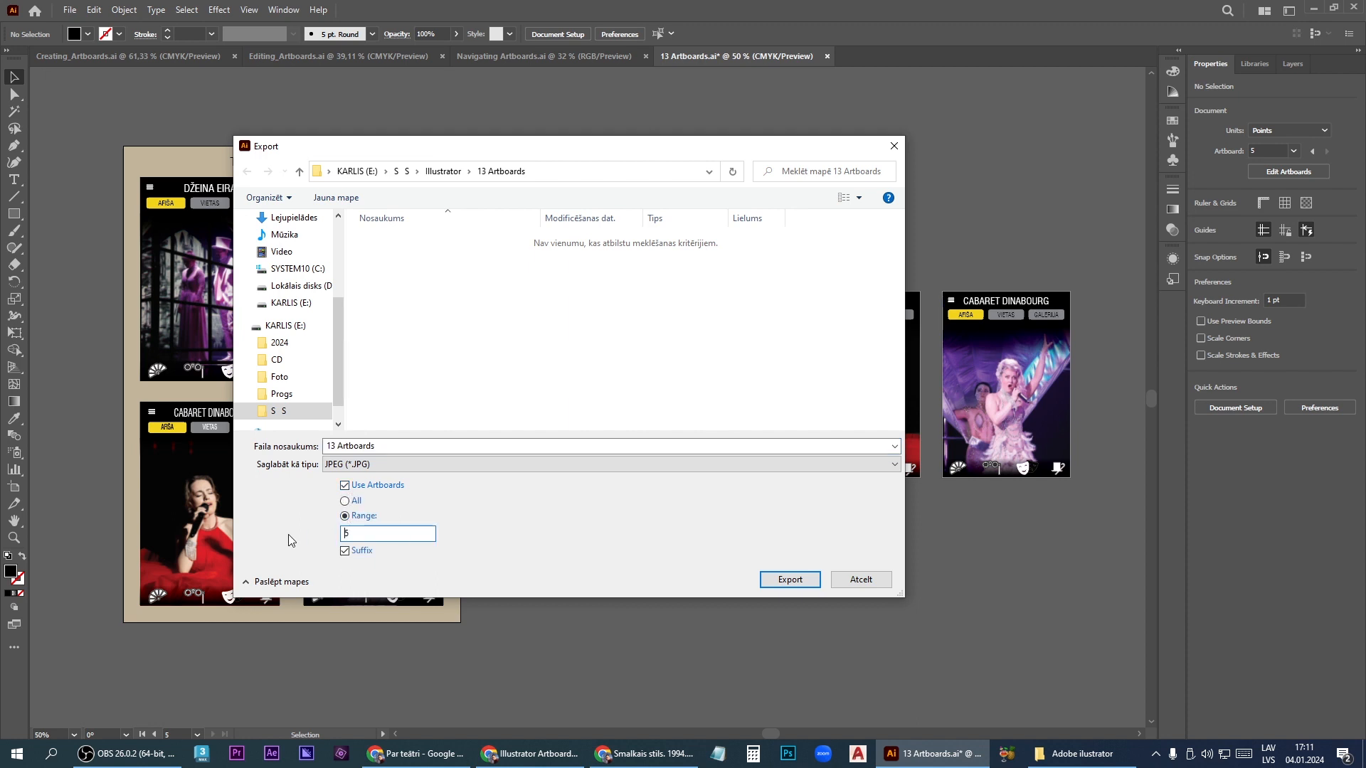
Set the JPEG colour model to RGB and complete the export
click(788, 579)
click(644, 352)
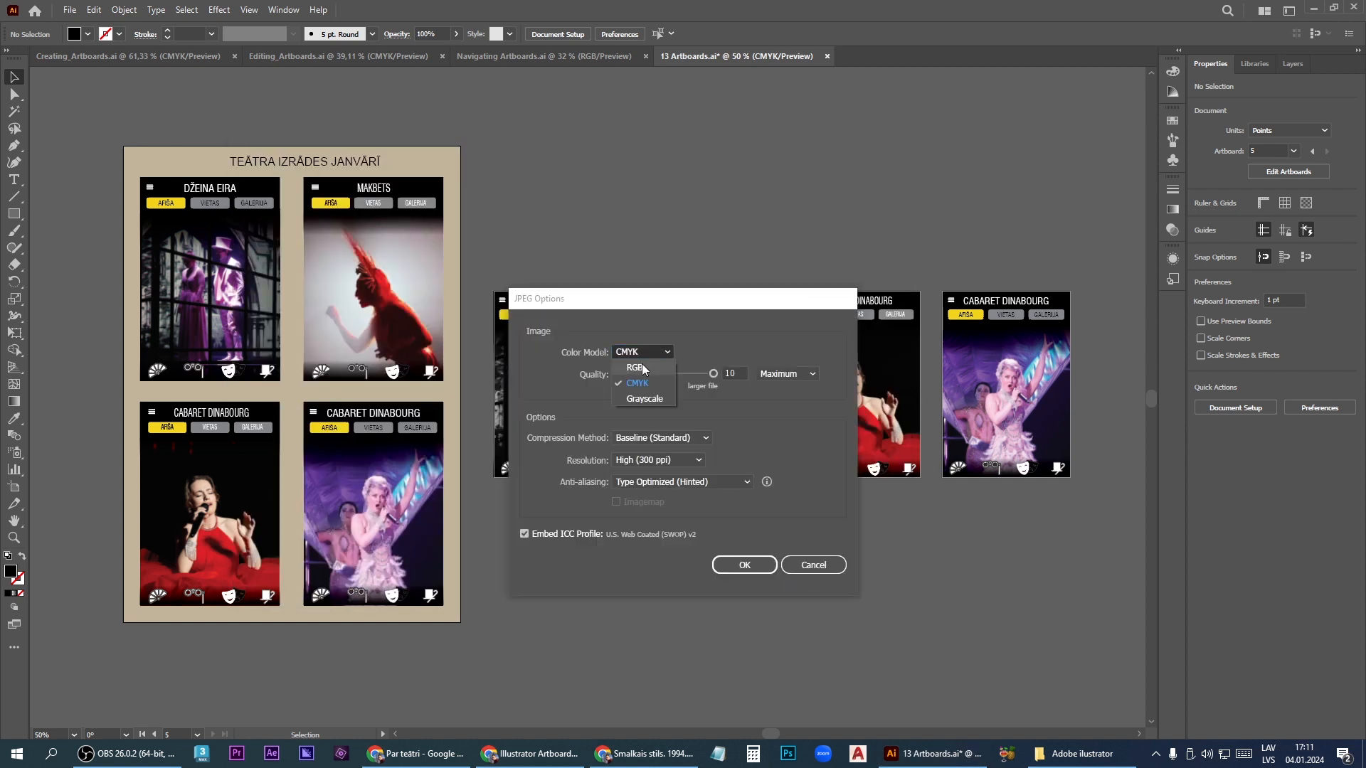
click(642, 367)
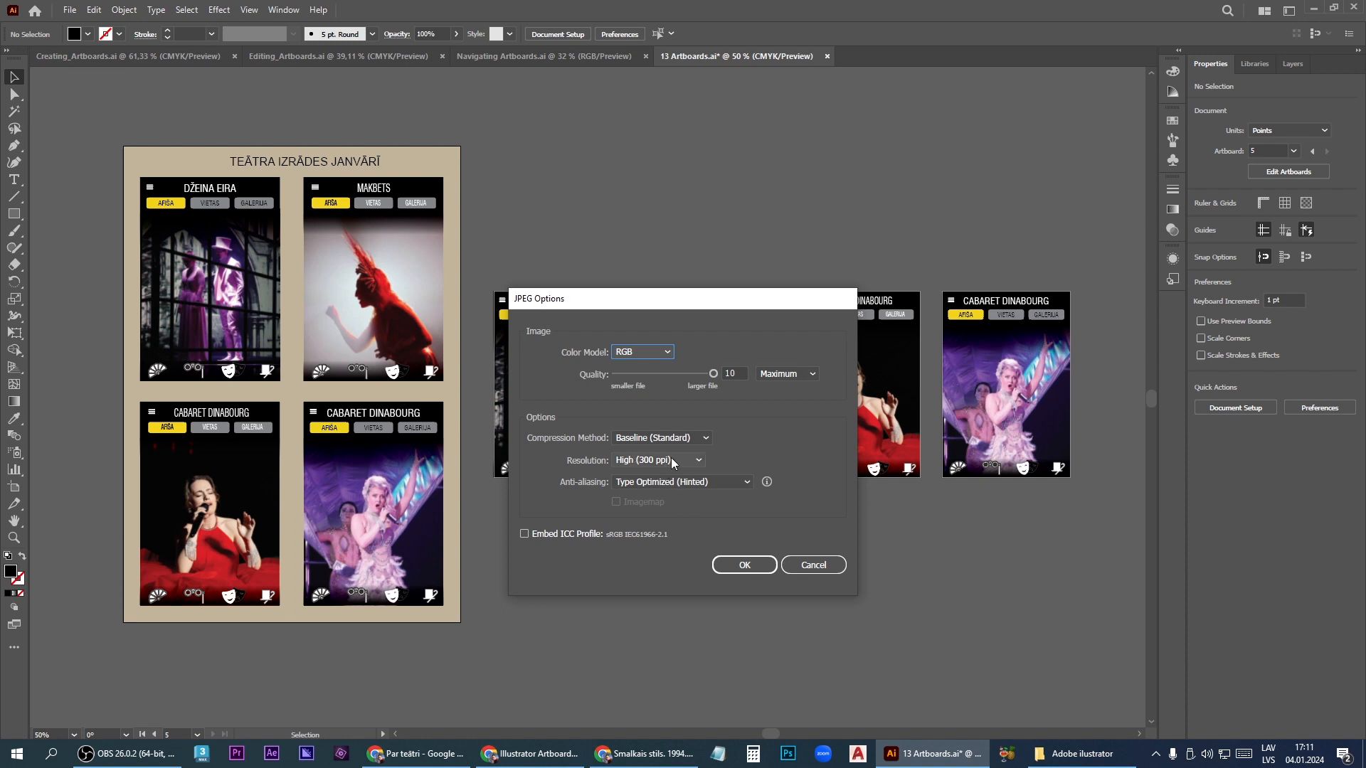
click(745, 565)
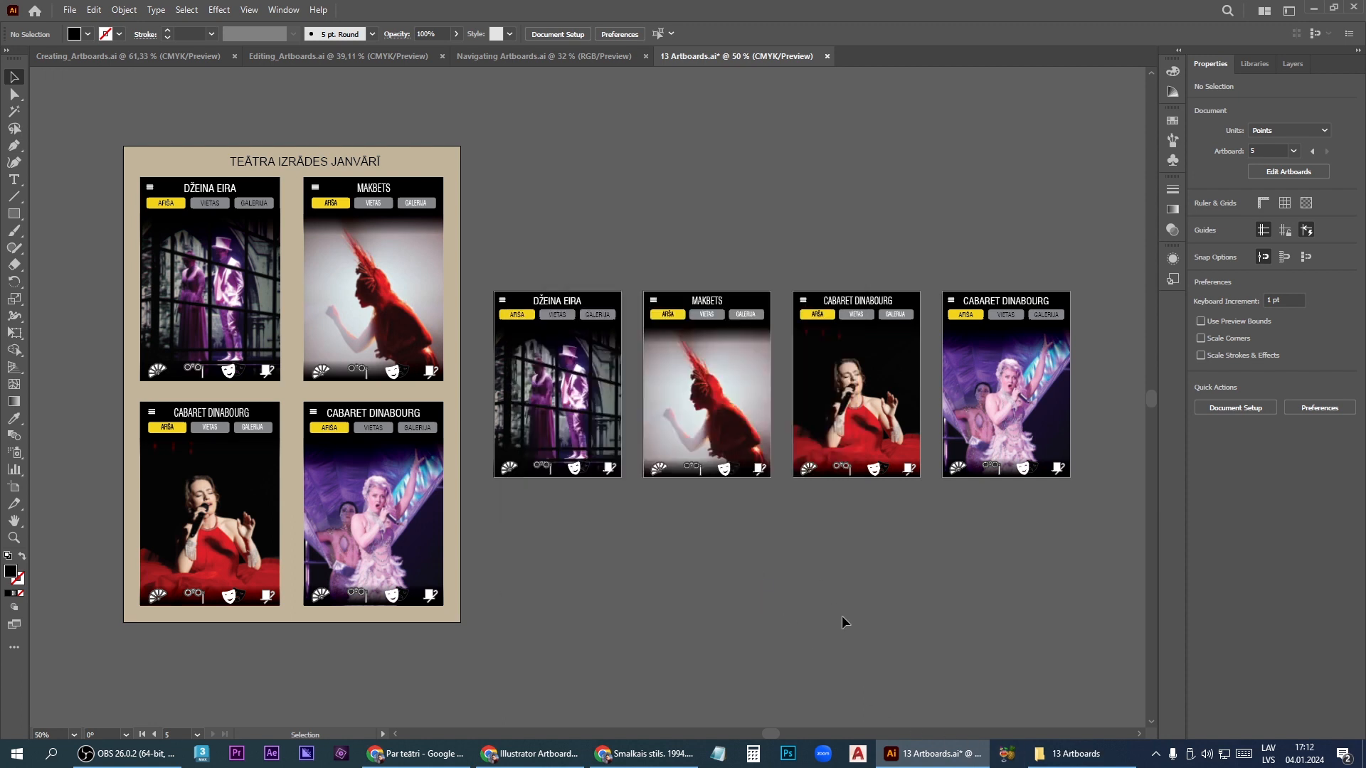
Open the exported 13 Artboards-05 image from the 13 Artboards folder to check it, and return to Illustrator
click(1078, 760)
double_click(242, 181)
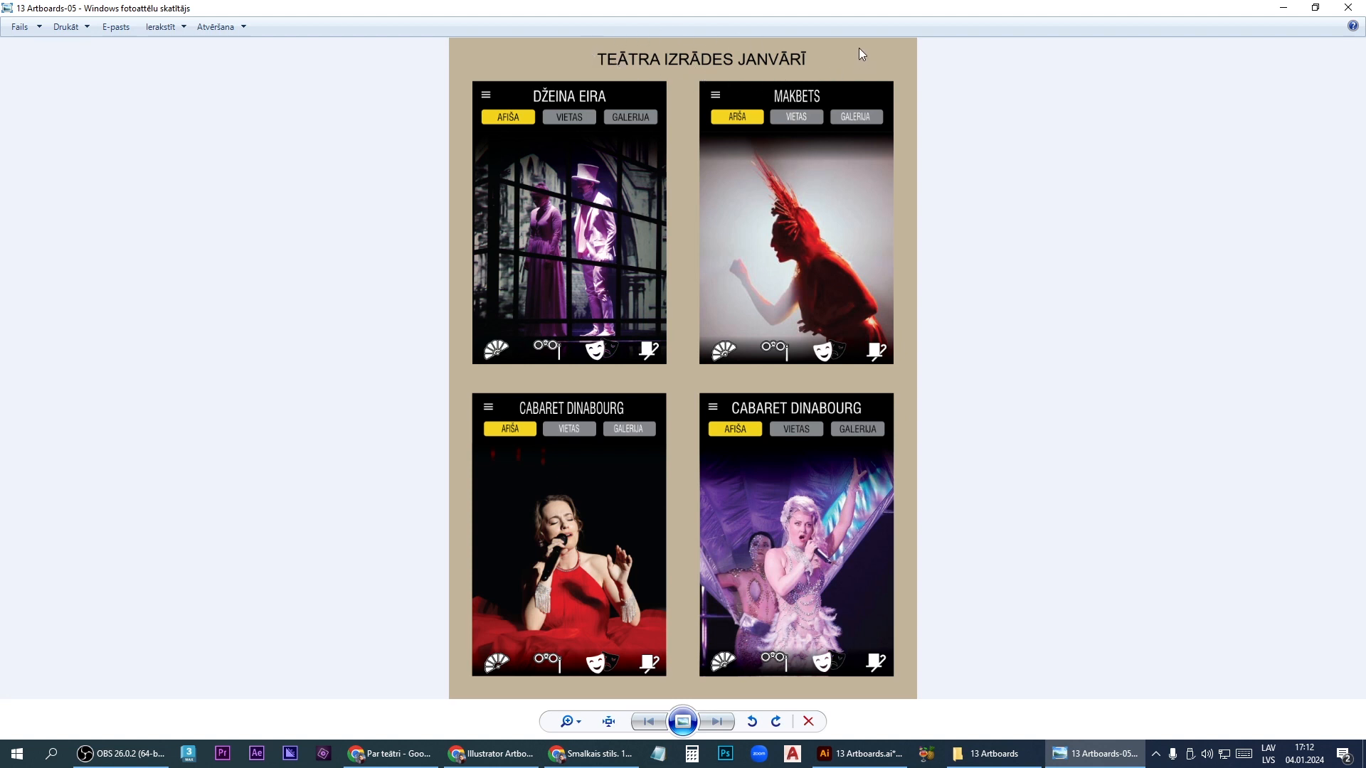
click(861, 754)
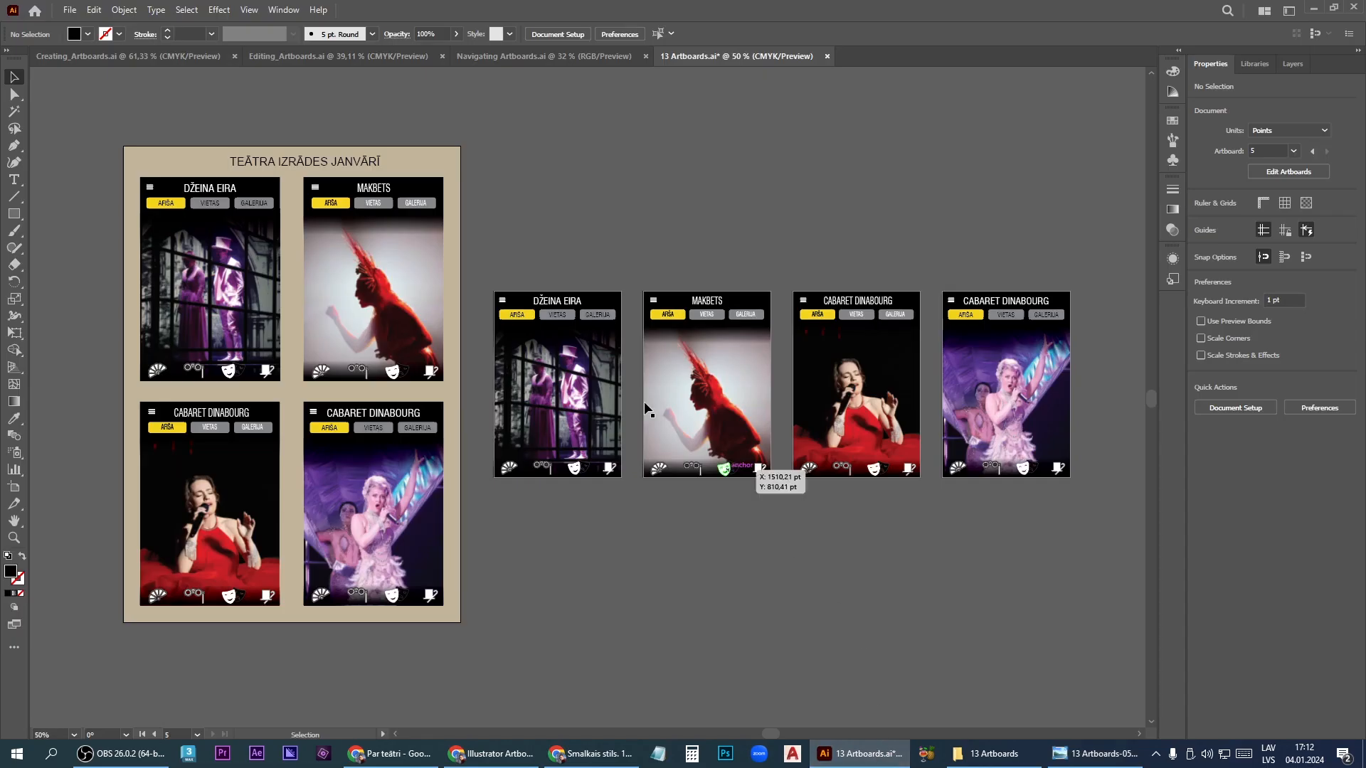
click(300, 165)
drag(300, 169, 287, 168)
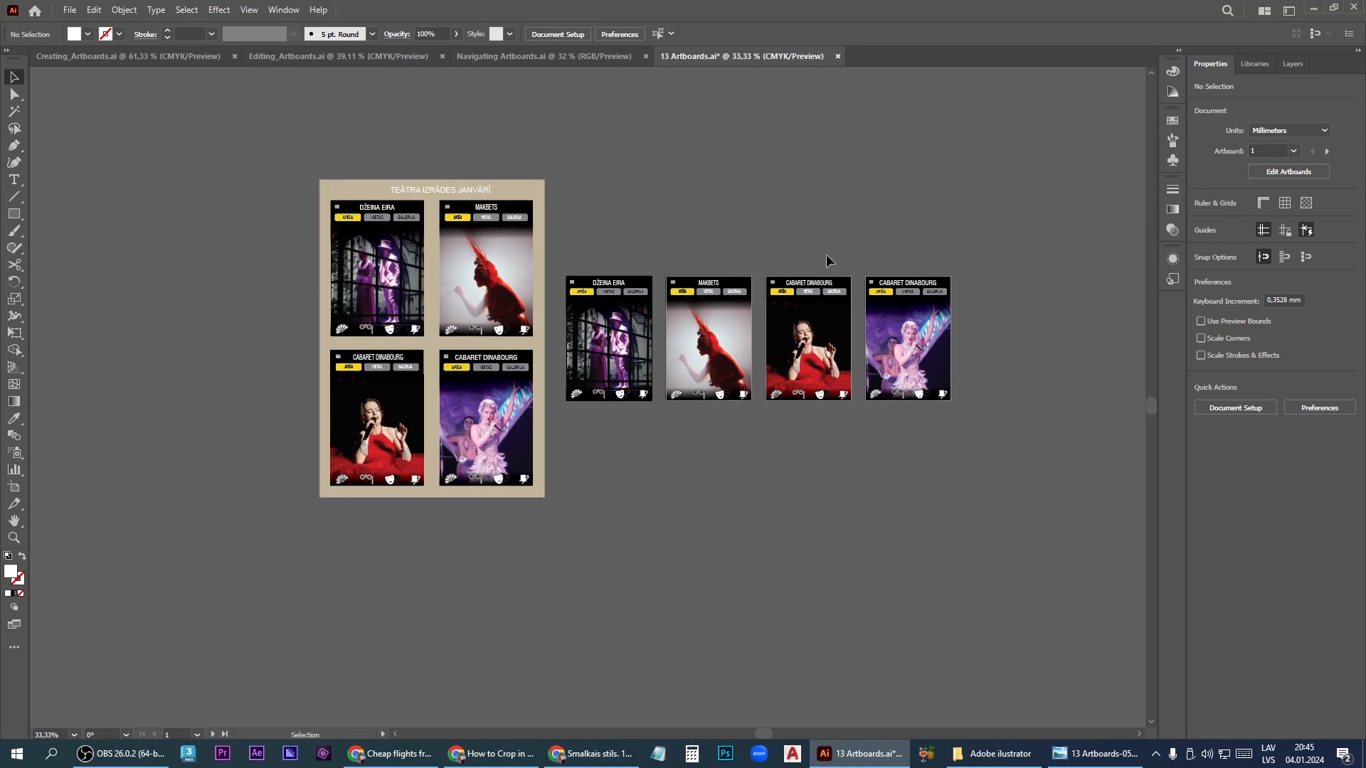
Duplicate the first DŽEINA EIRA artboard with its artwork directly below the original, and enlarge the copied artboard to about 127 × 182 mm
scroll(609, 304, up, 2)
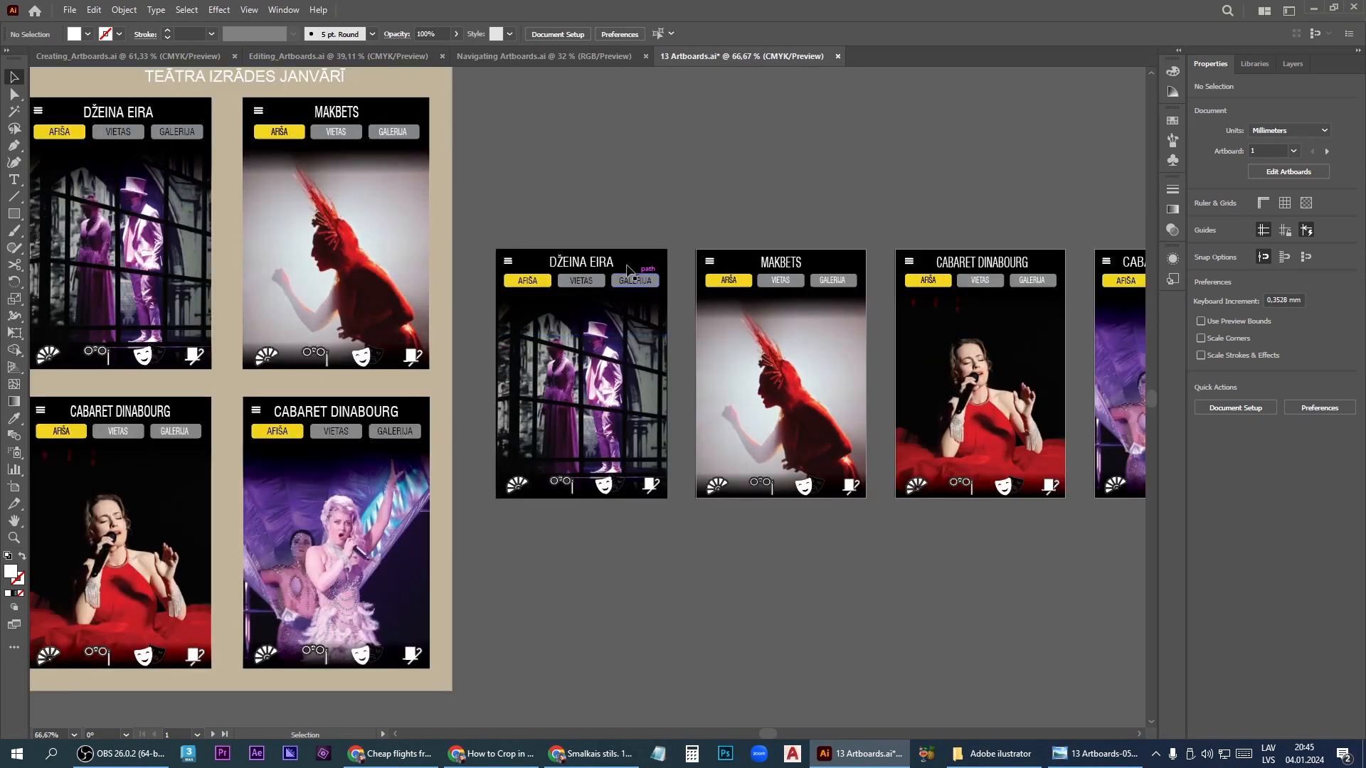
click(1282, 172)
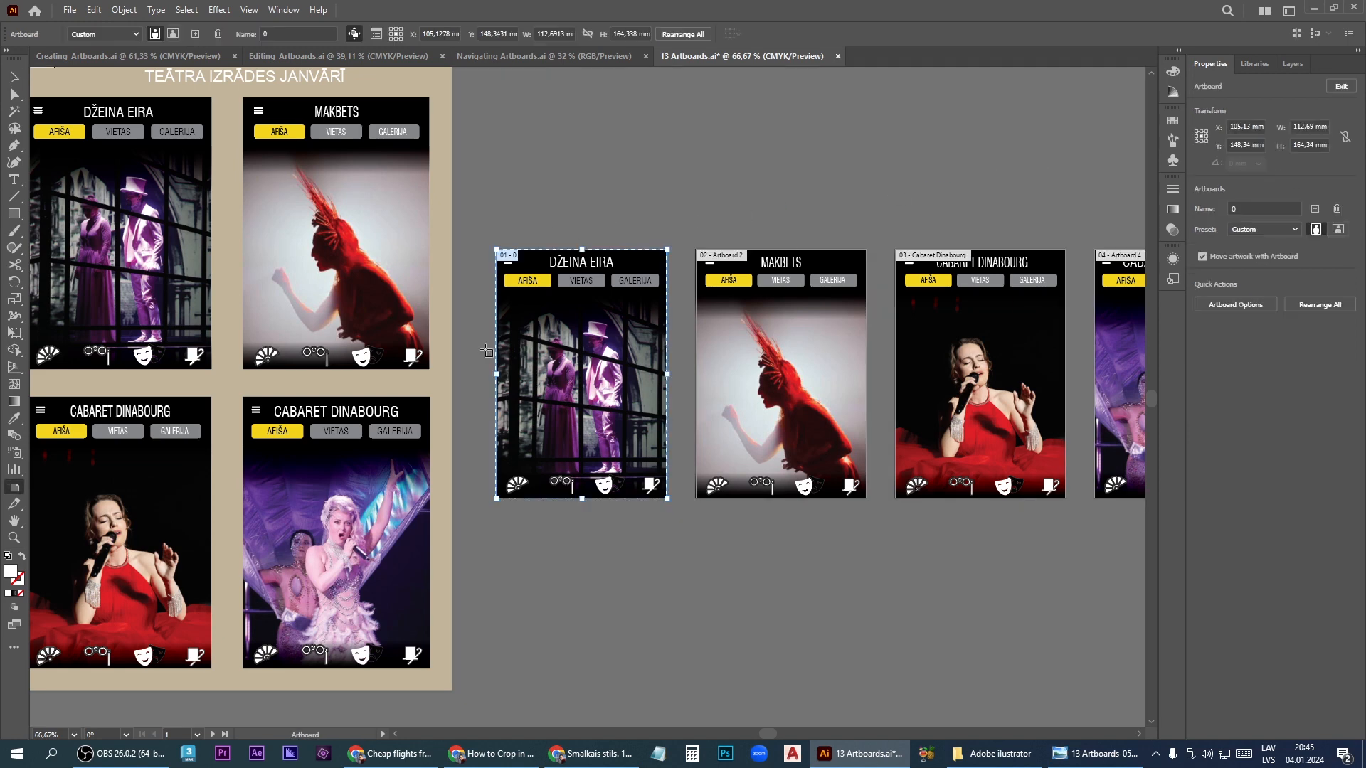
scroll(651, 240, down, 1)
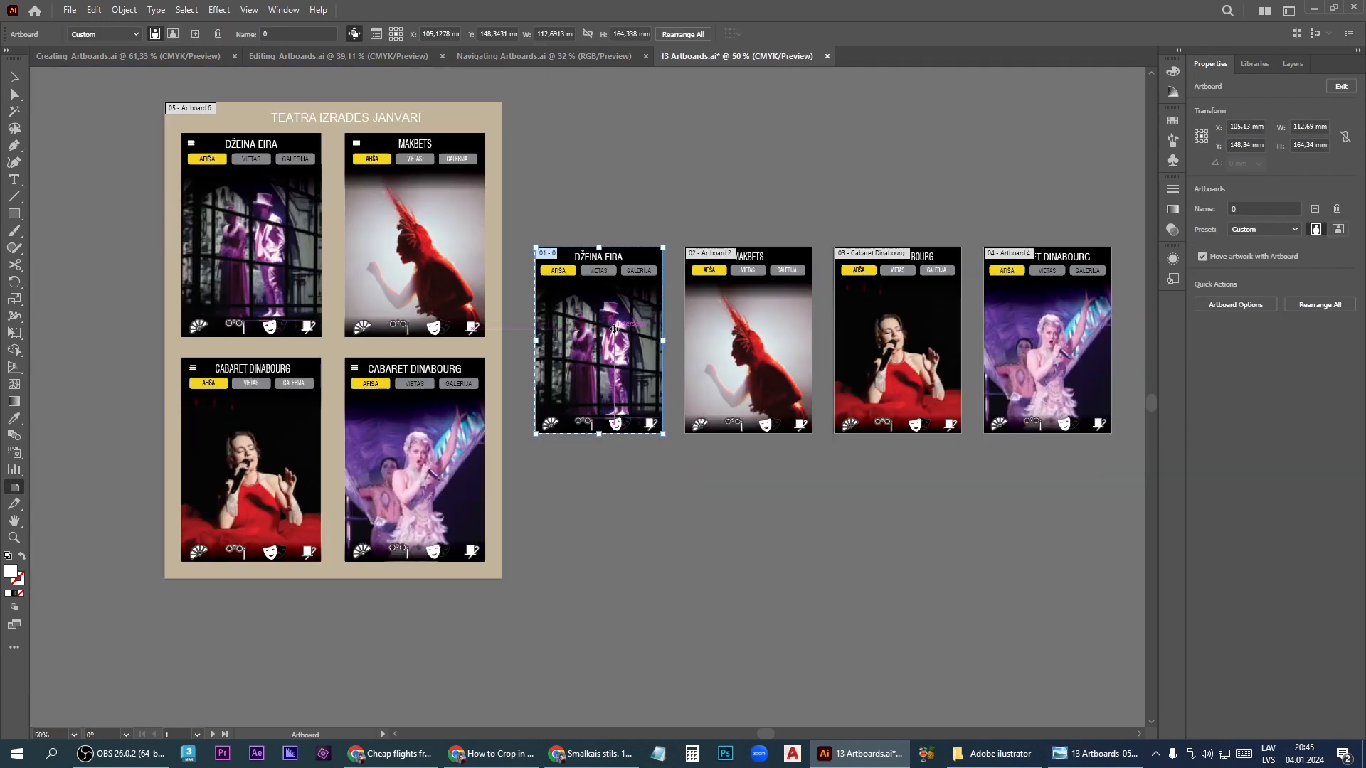
drag(615, 328, 617, 538)
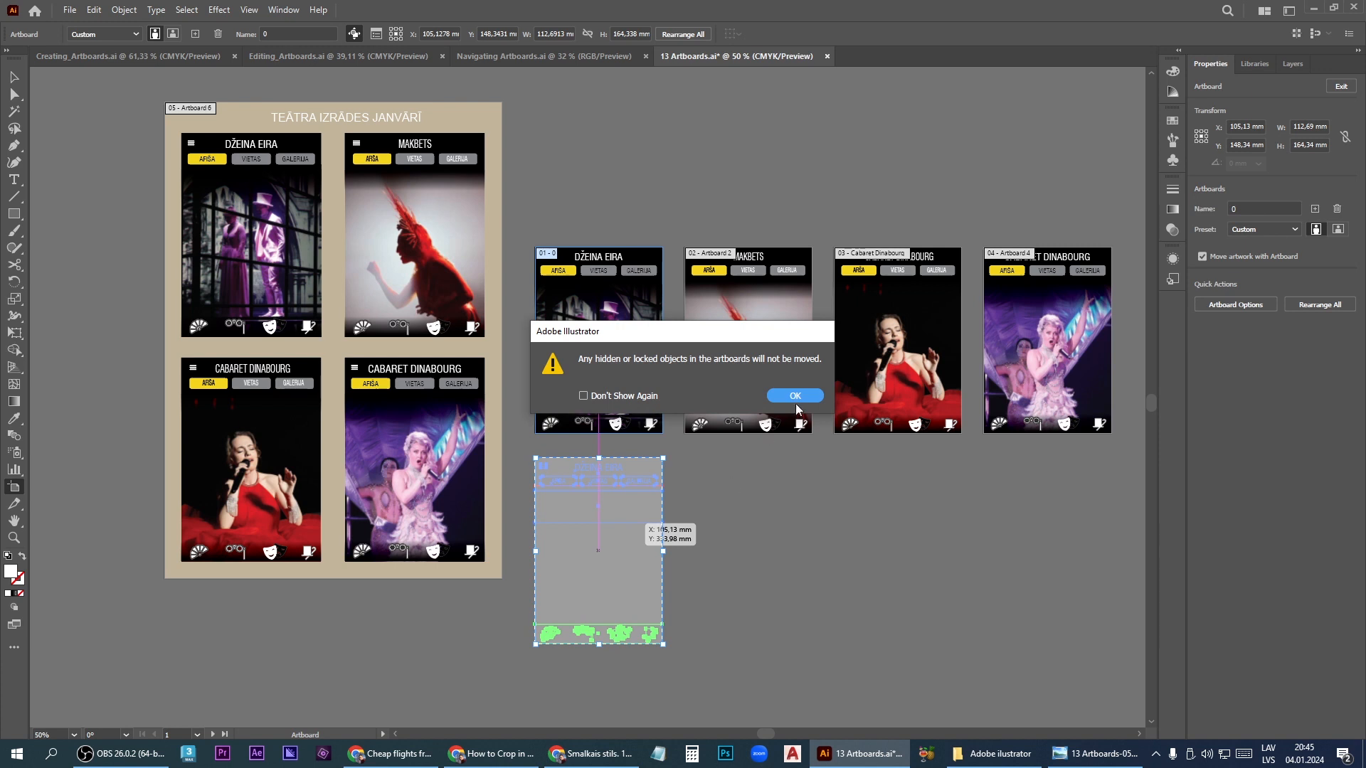
click(795, 403)
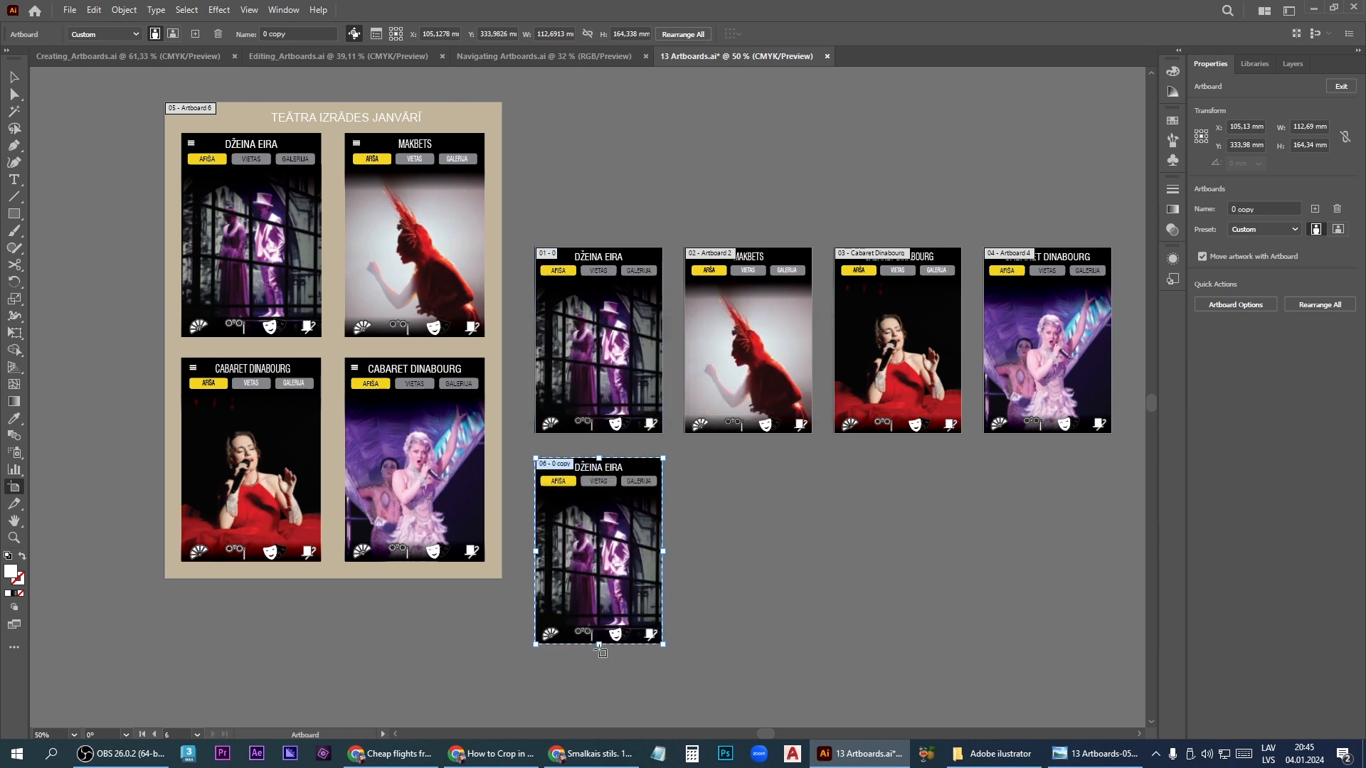
drag(599, 644, 599, 664)
drag(663, 562, 679, 561)
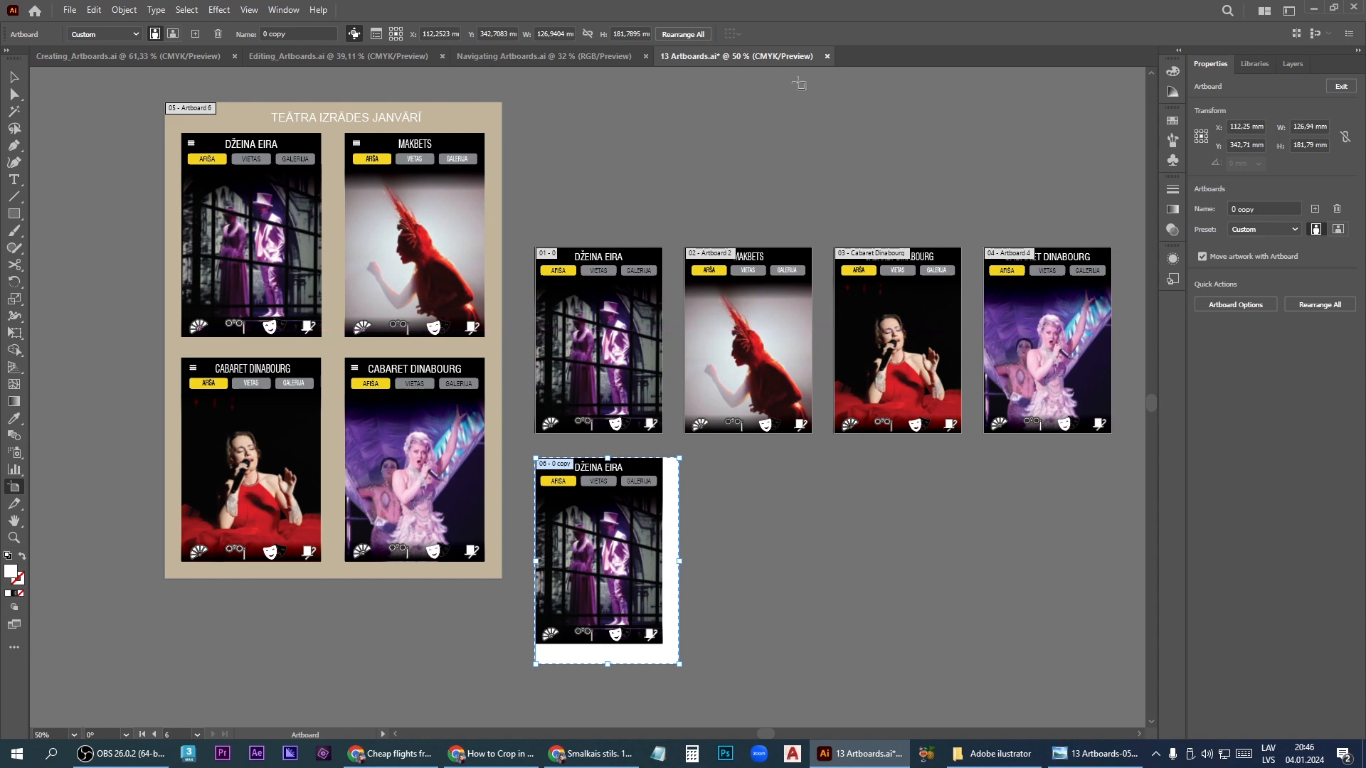
Check the general, stroke and type measurement units in the Units preferences
click(93, 10)
mouse_move(131, 464)
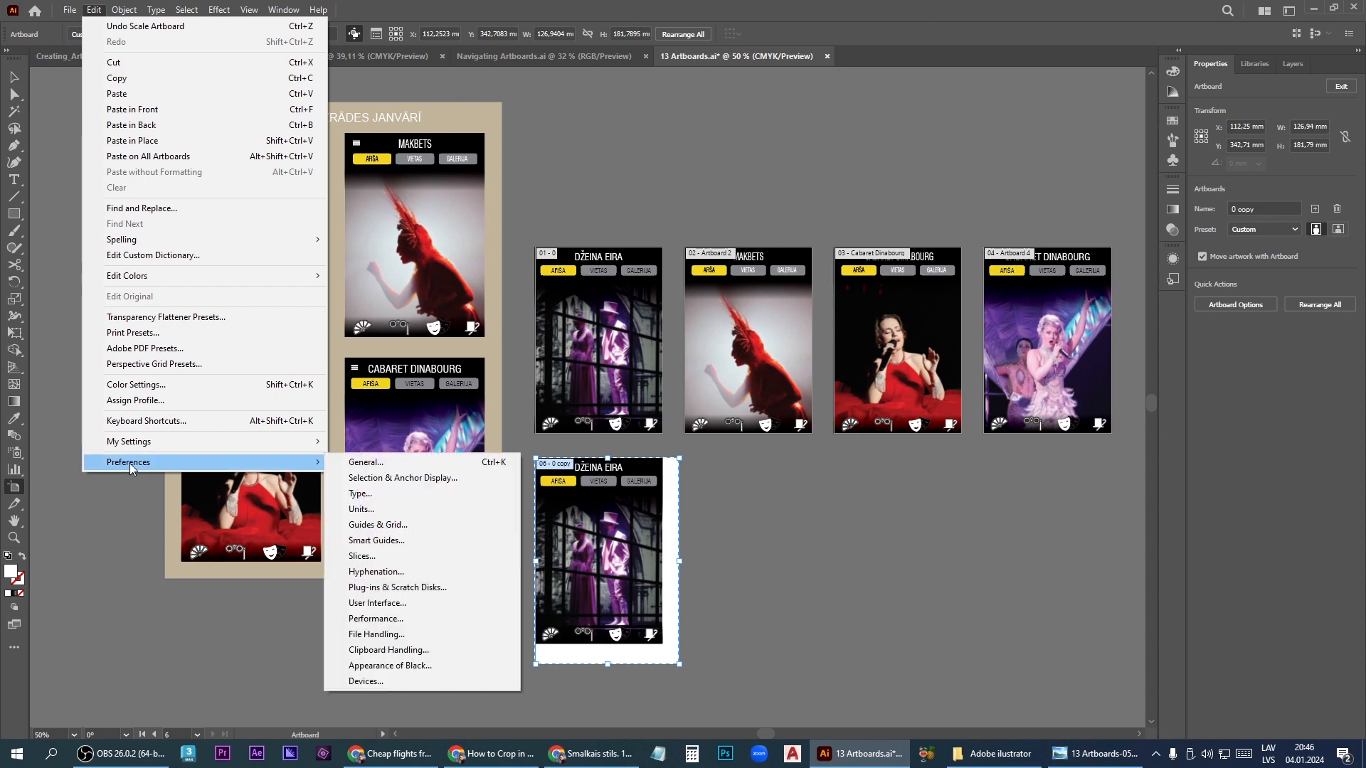
click(395, 510)
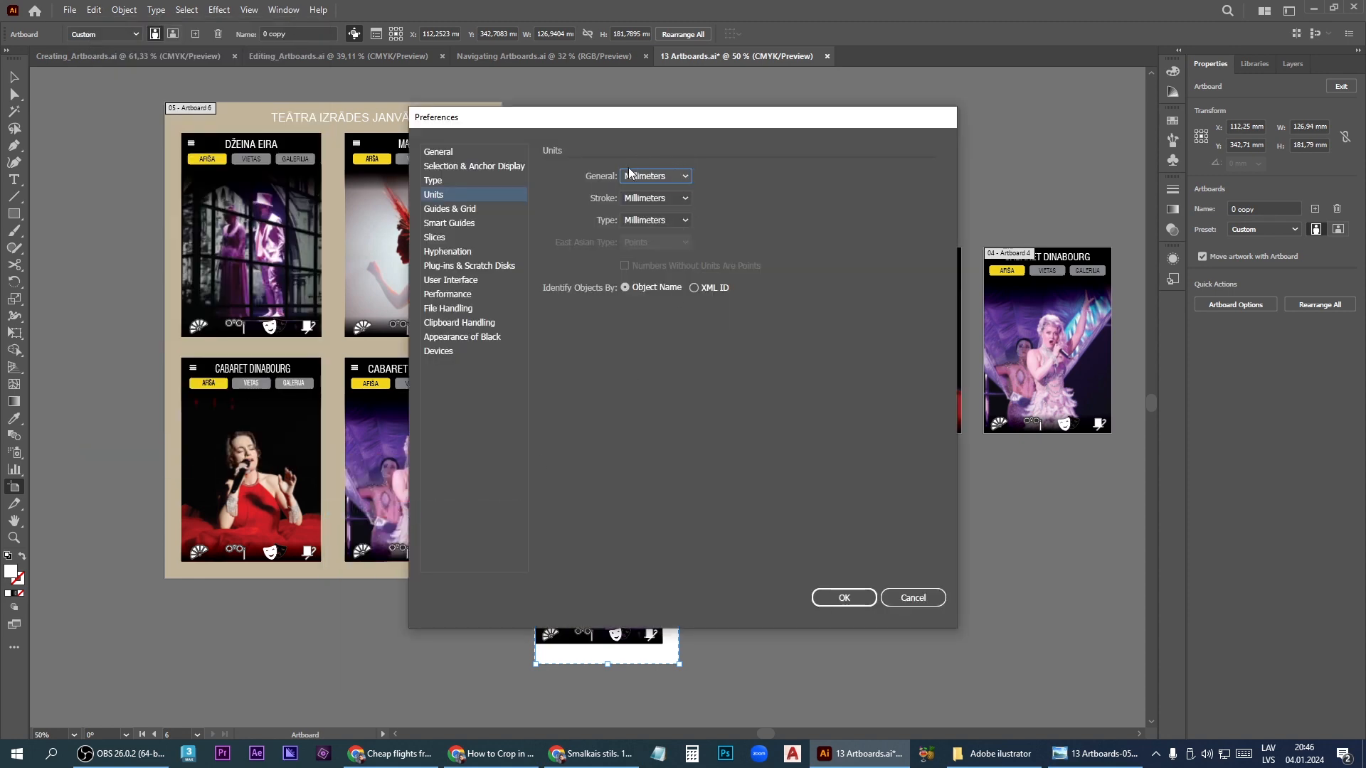
click(847, 595)
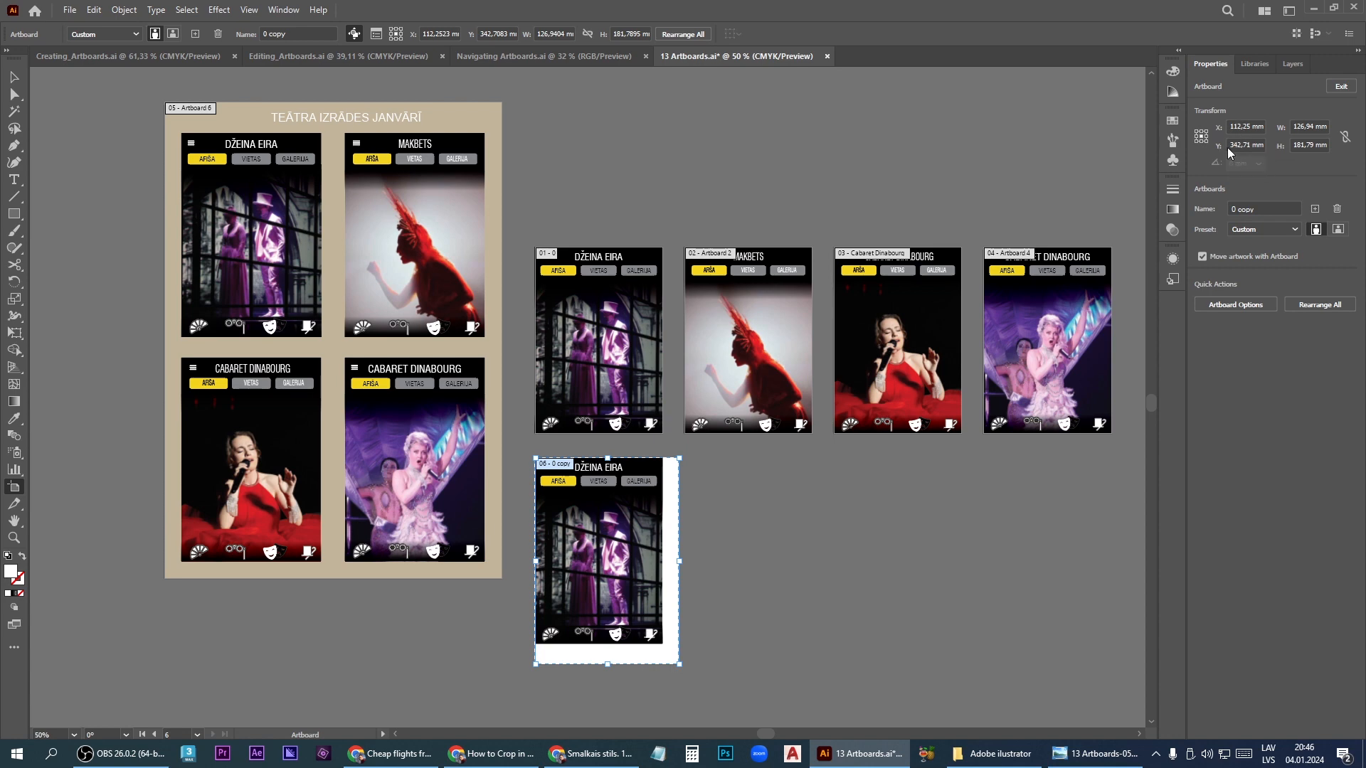
Set the copied artboard's width to 130 mm and height to 190 mm, and leave artboard editing
click(1314, 126)
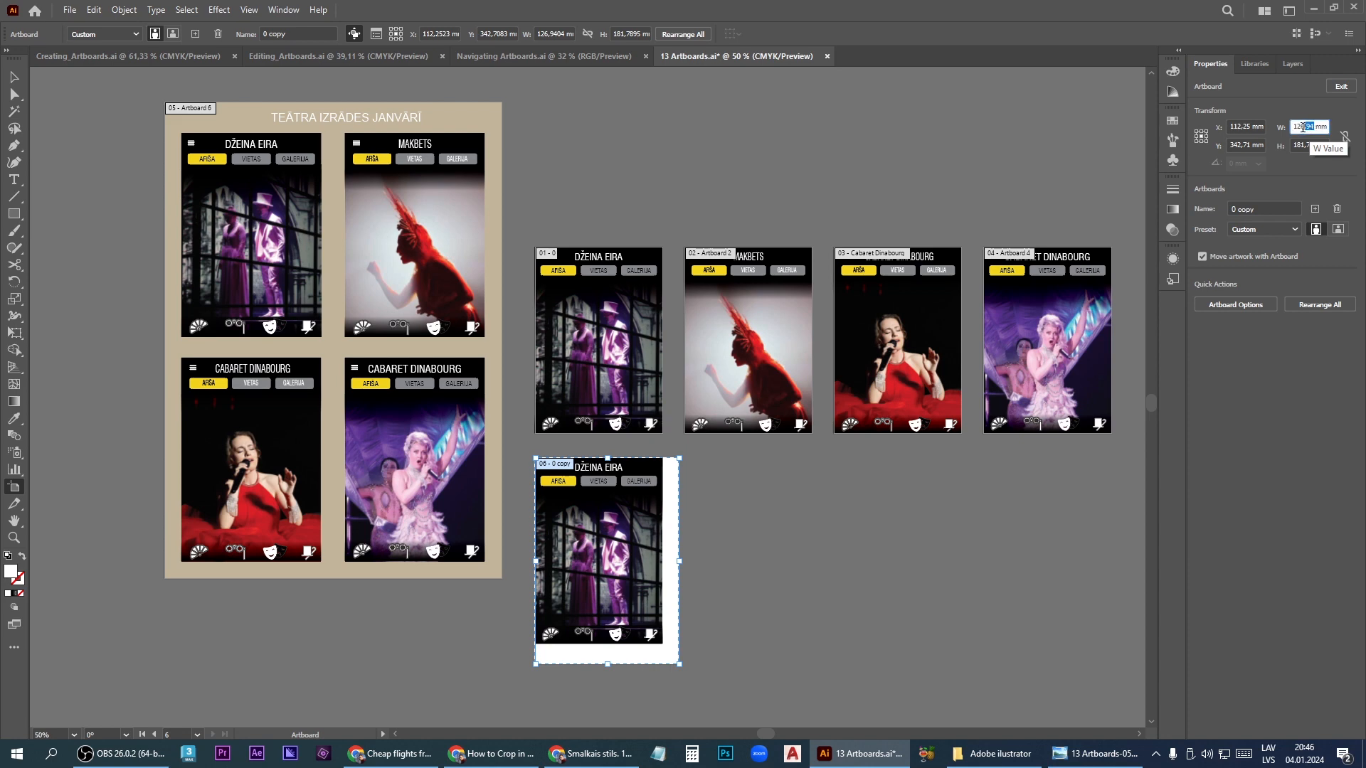
drag(1302, 127, 1297, 127)
text(30)
click(1312, 146)
drag(1314, 146, 1293, 148)
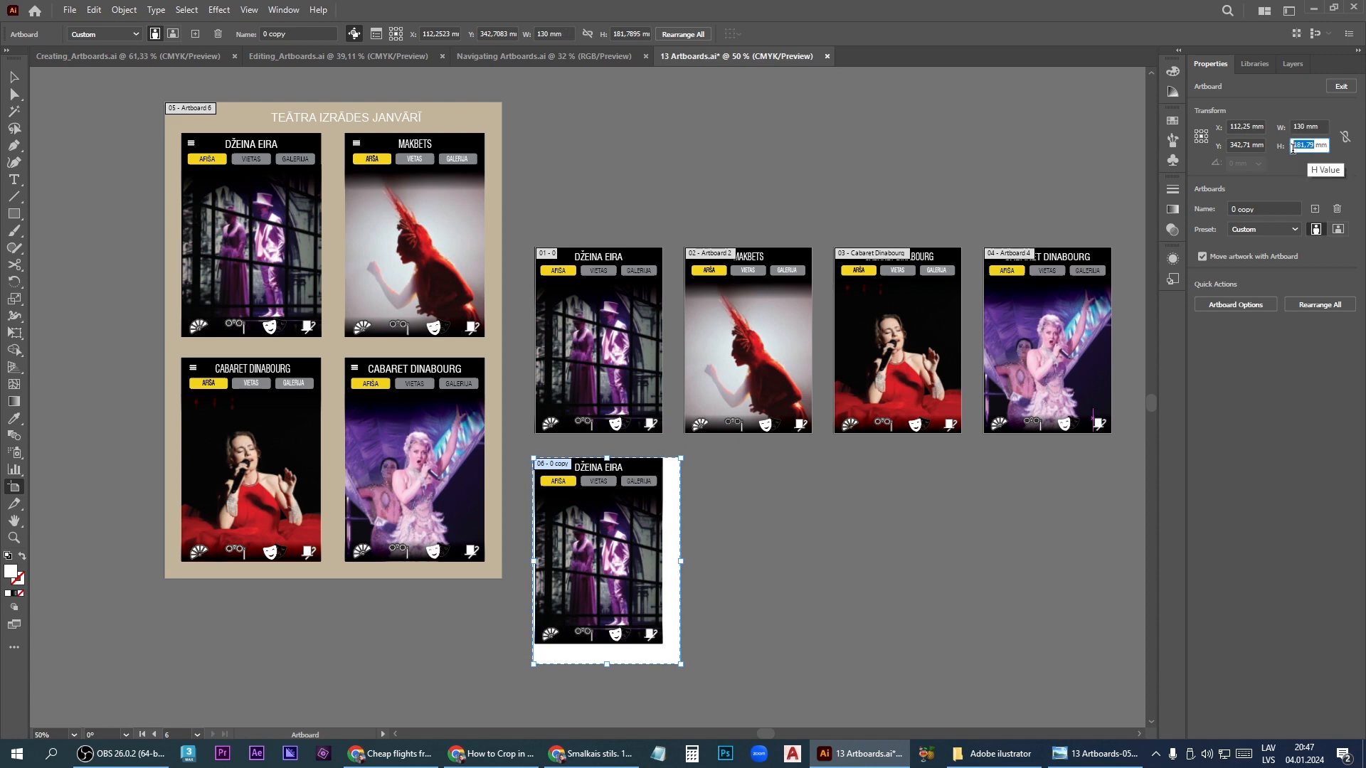
text(1)
key(Return)
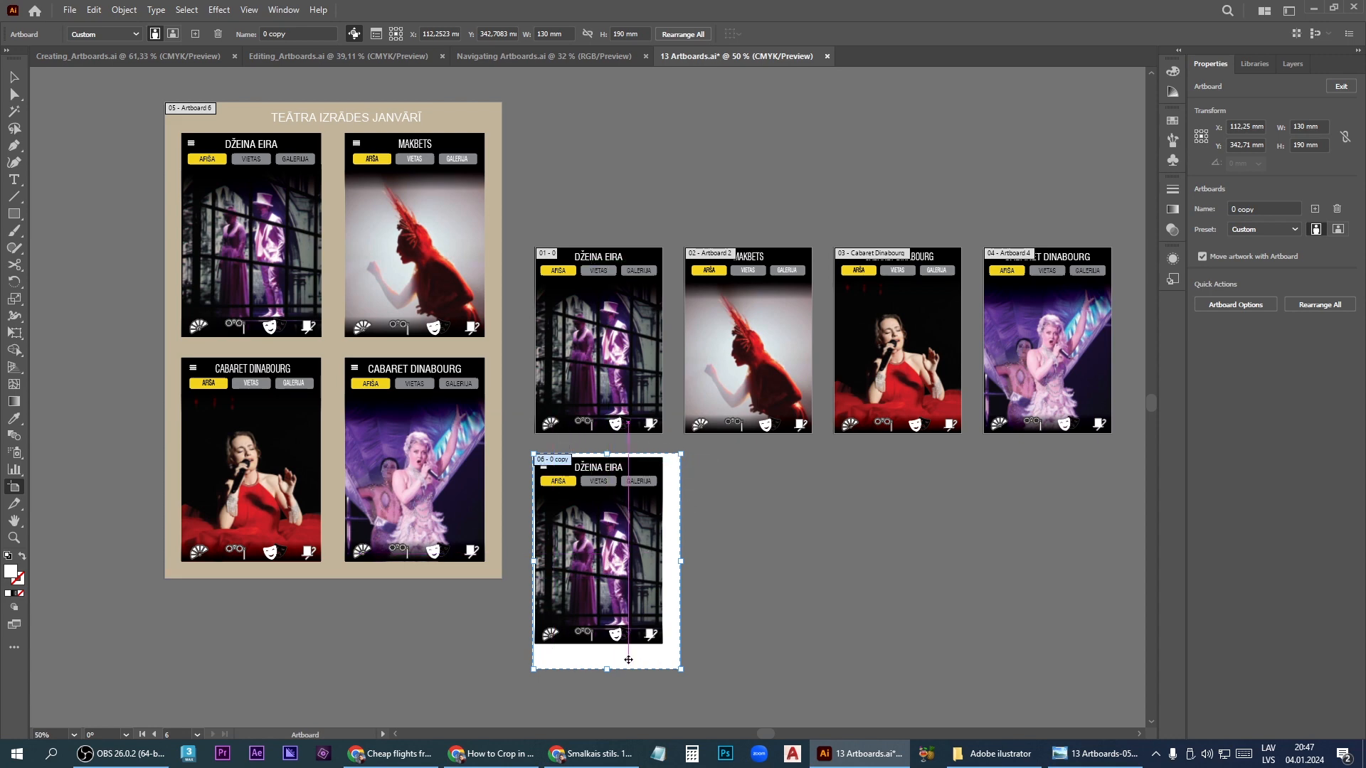
key(Escape)
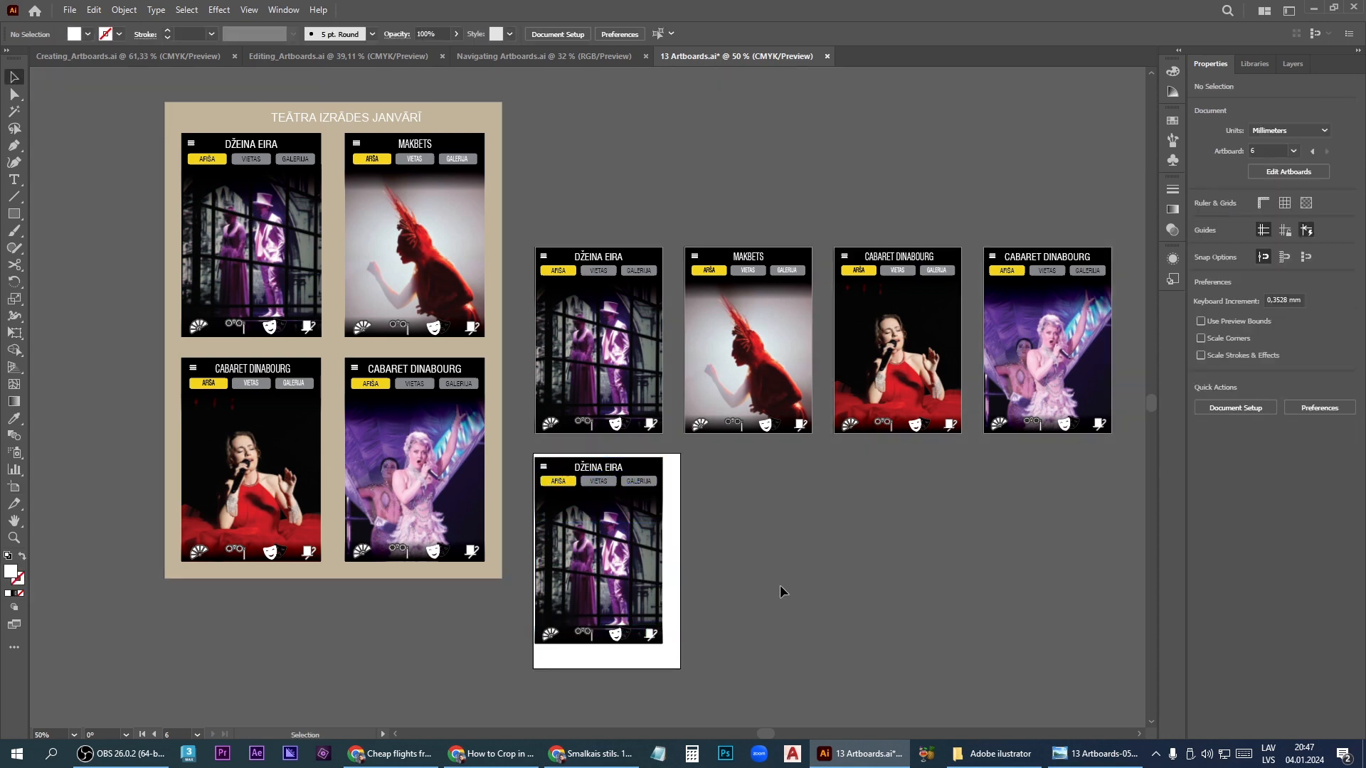
Select all artwork on the copied artboard and align it with the artboard's upper-left corner
drag(522, 448, 688, 661)
mouse_move(604, 567)
mouse_down()
mouse_move(611, 612)
mouse_move(604, 564)
mouse_up()
scroll(534, 461, up, 6)
drag(585, 459, 589, 429)
Try scaling the copied artwork to 130 × 190 mm to fill its artboard, and undo the changes
scroll(559, 342, down, 3)
drag(723, 597, 748, 637)
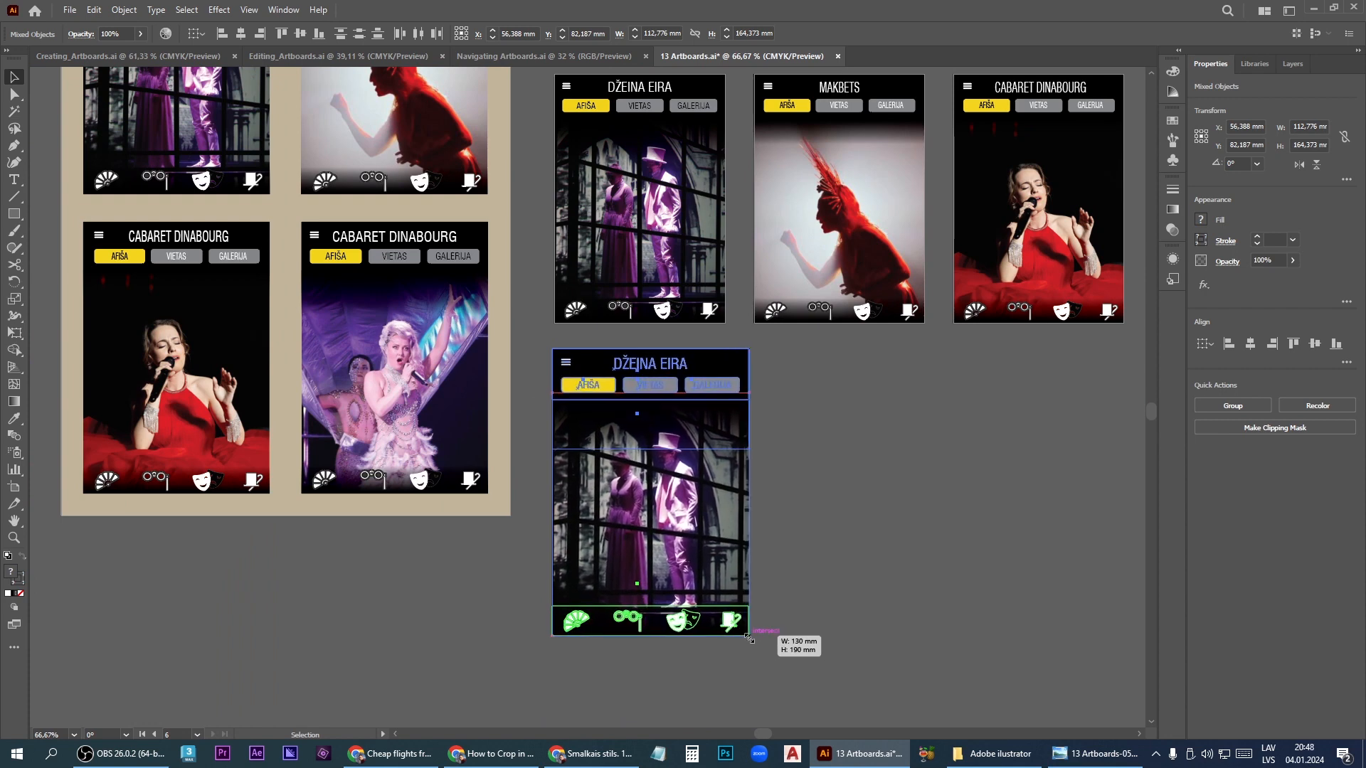
mouse_move(749, 638)
mouse_down()
mouse_move(725, 601)
mouse_move(745, 632)
mouse_up()
key(ctrl+z)
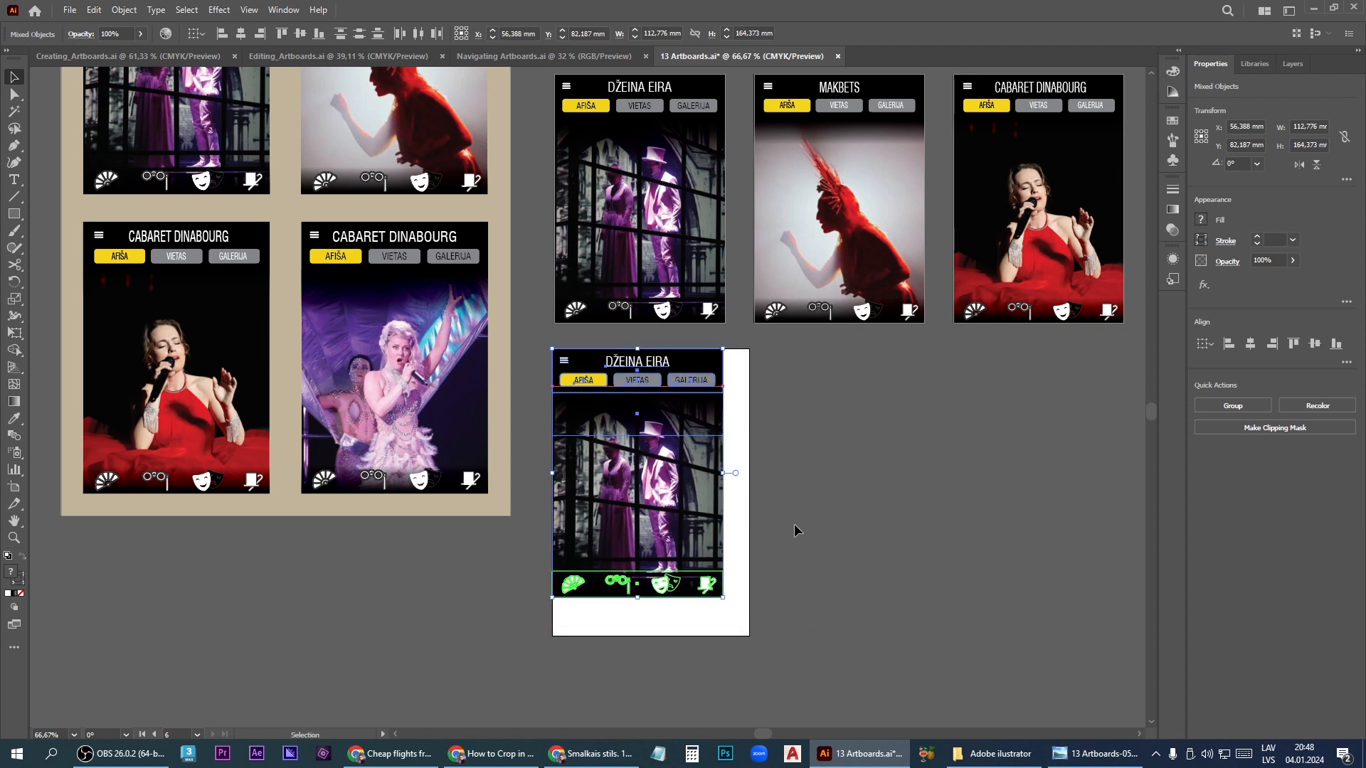
click(835, 518)
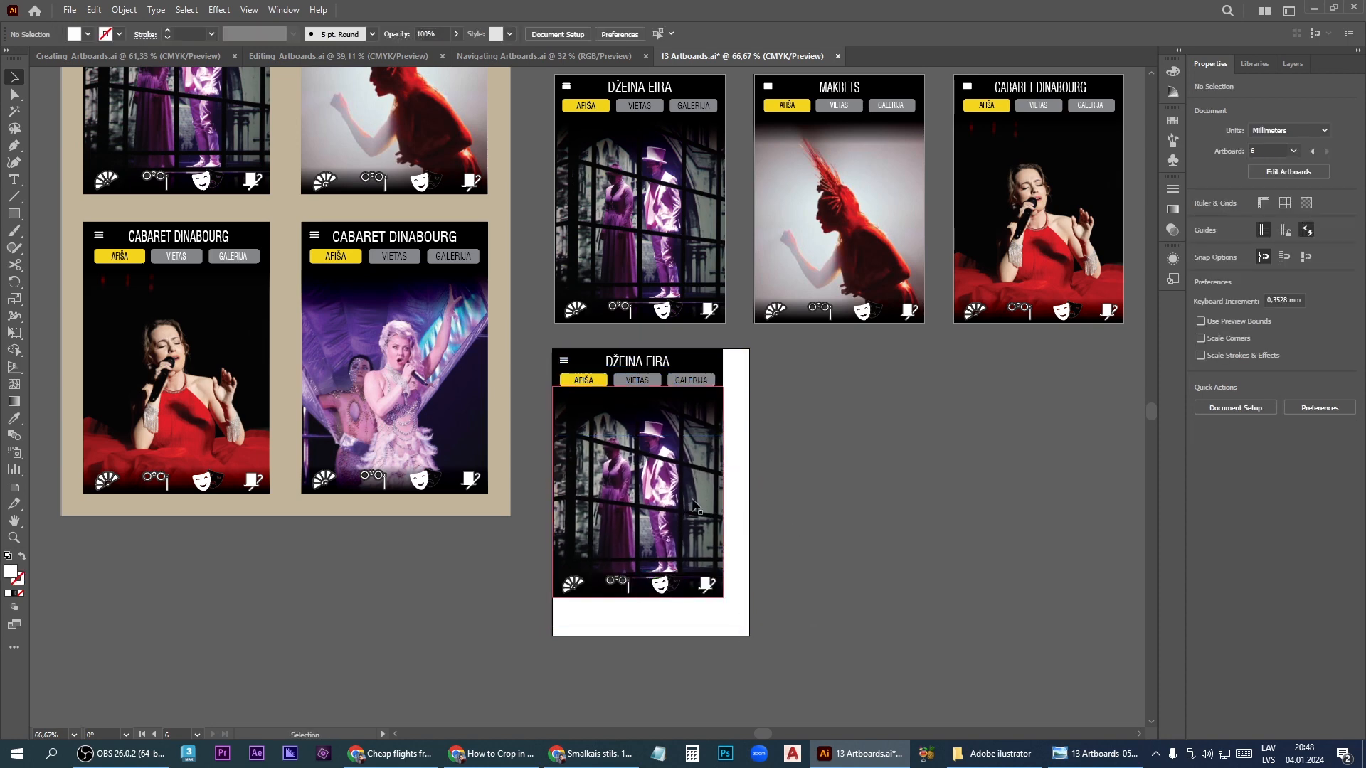
Set the copied artboard's height to 200 mm and leave artboard editing
click(1304, 172)
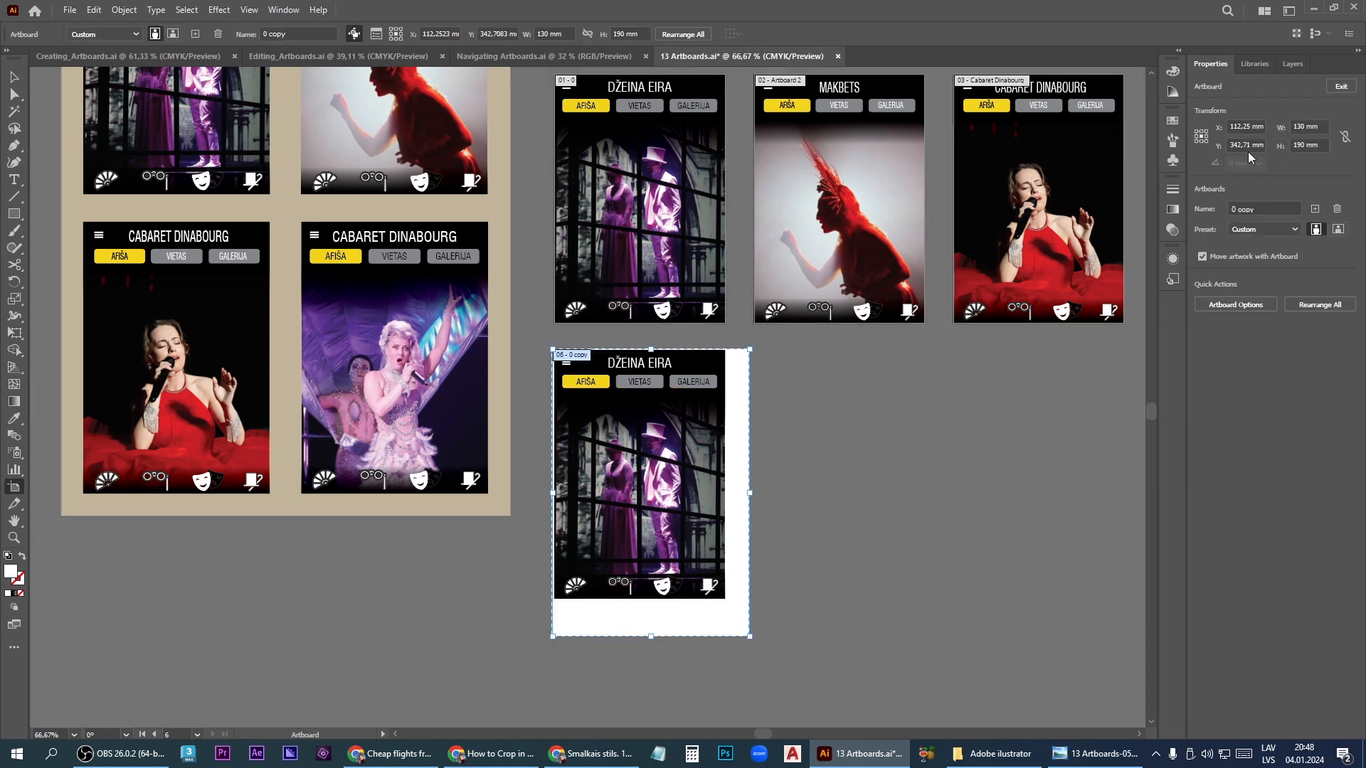
double_click(1299, 145)
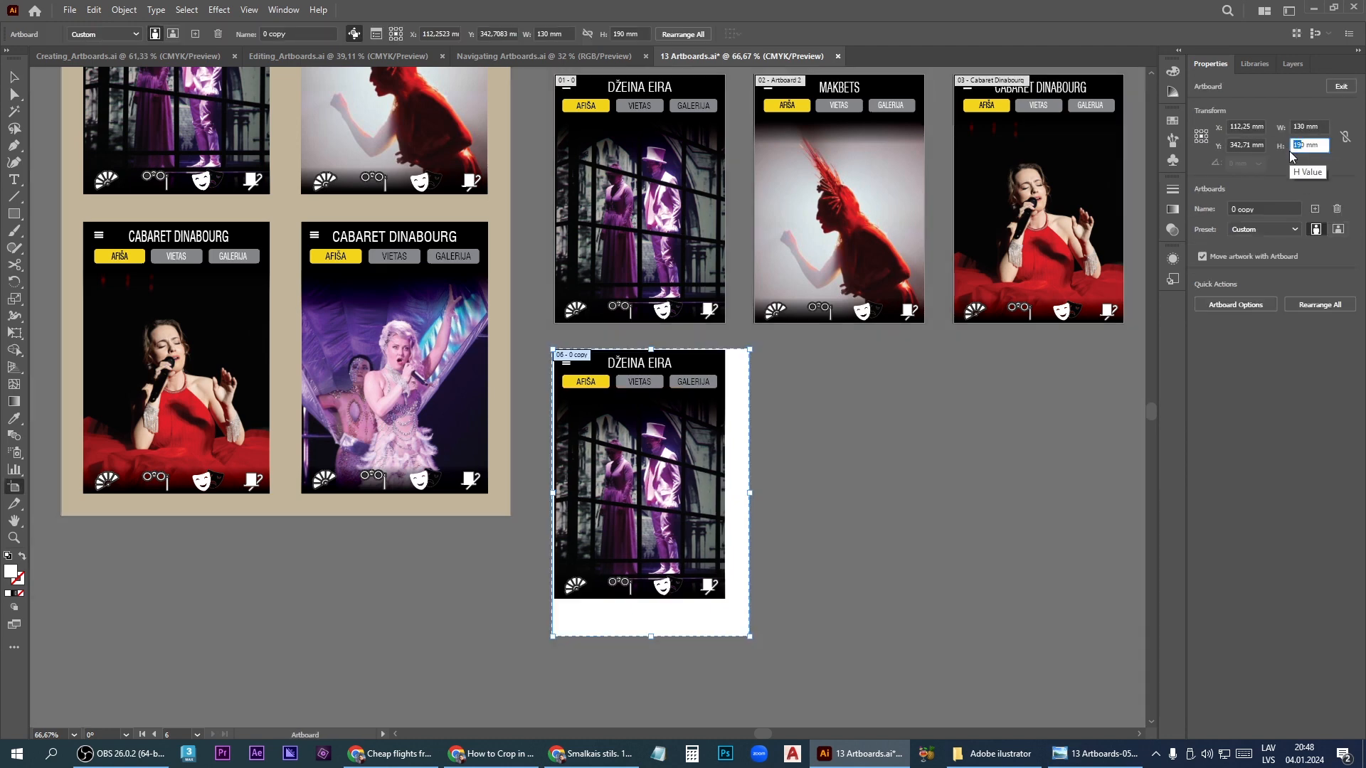
key(Return)
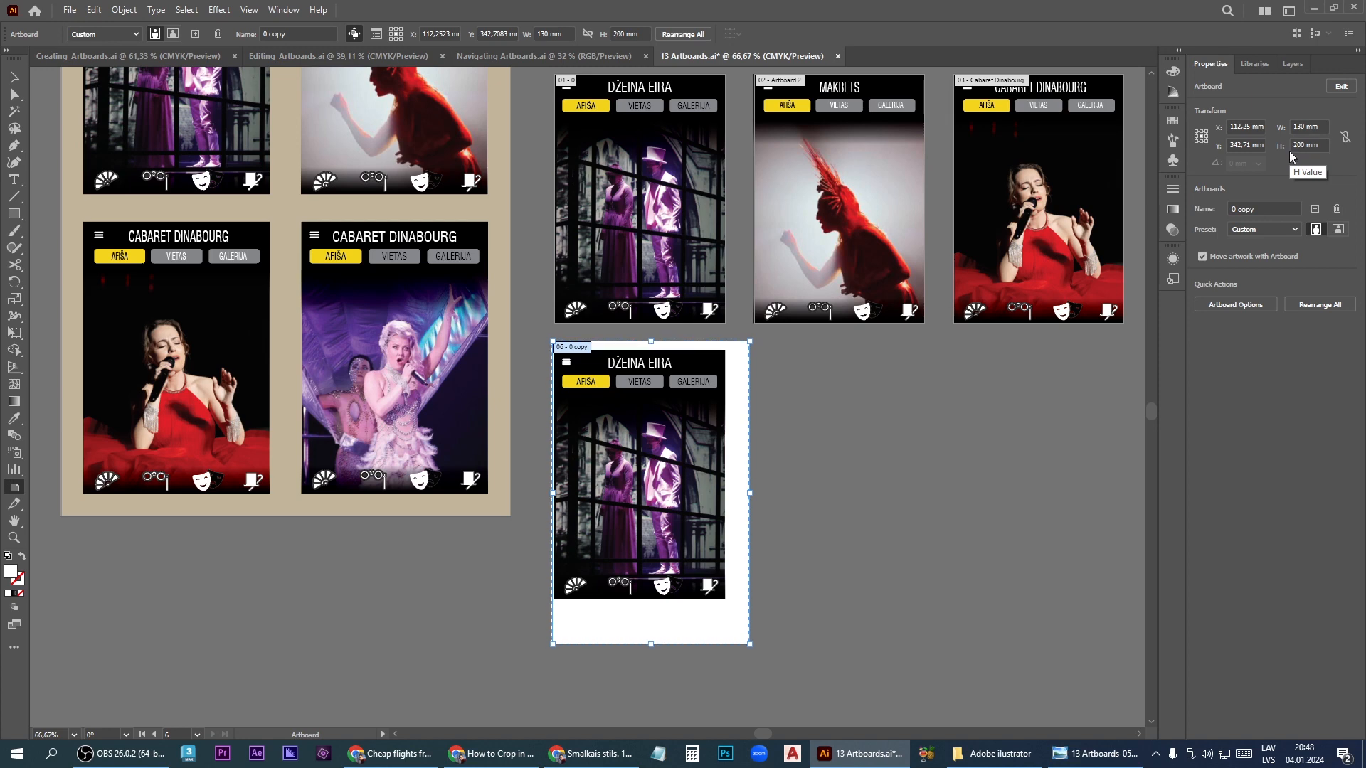
key(v)
Try enlarging the copied DŽEINA EIRA artwork to fit the taller artboard, and undo the scaling
drag(705, 599, 629, 453)
drag(723, 590, 758, 628)
key(ctrl+z)
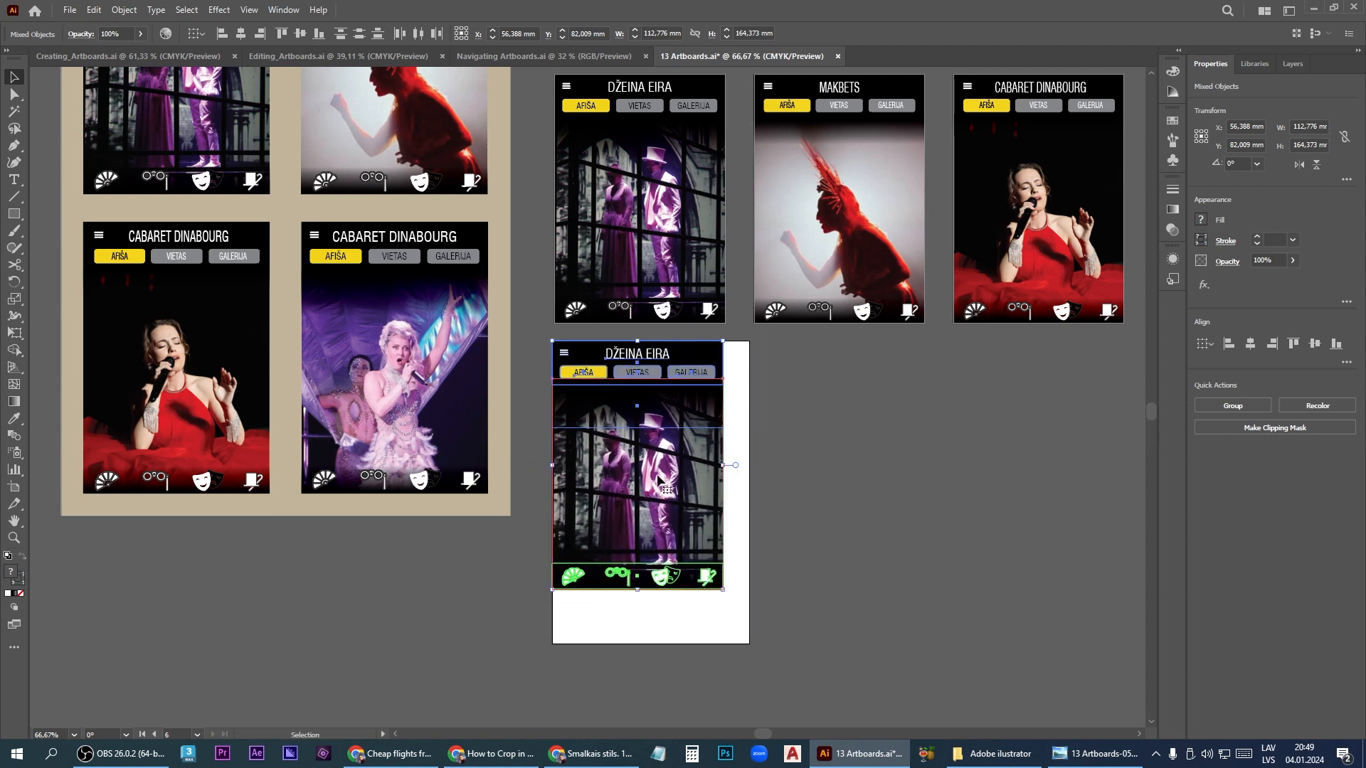
drag(660, 477, 753, 481)
click(773, 464)
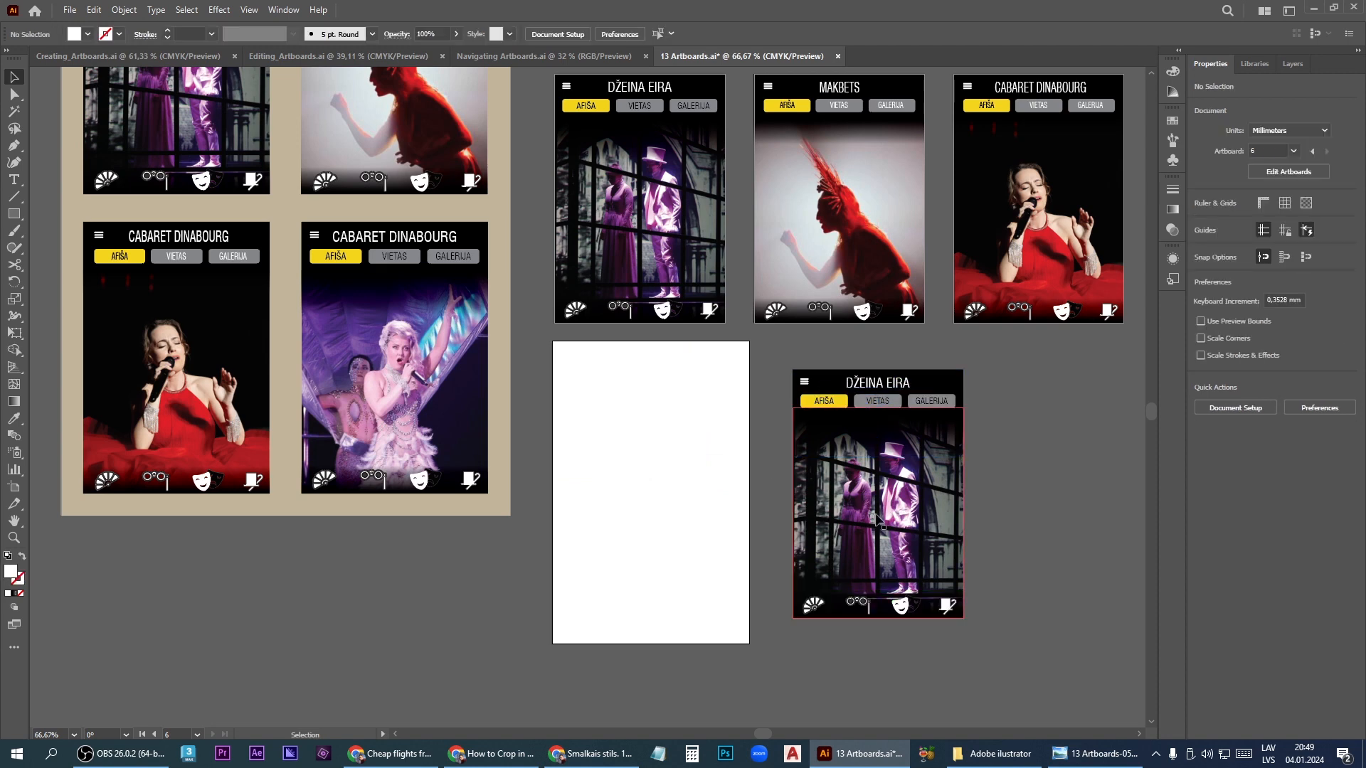
drag(842, 518, 1068, 522)
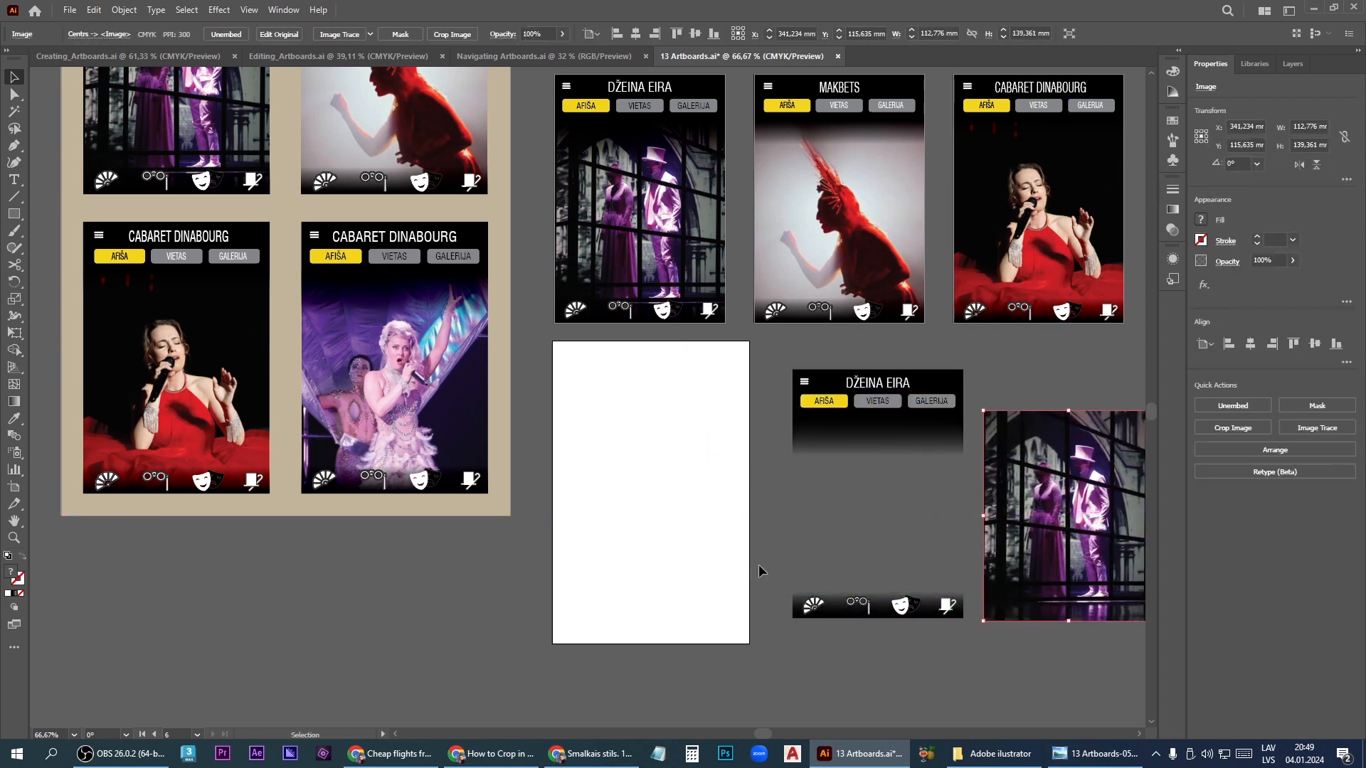
Place the bottom icon bar in the blank artboard's lower-left corner and scale it proportionally to the artboard's 130 mm width
drag(924, 637, 684, 639)
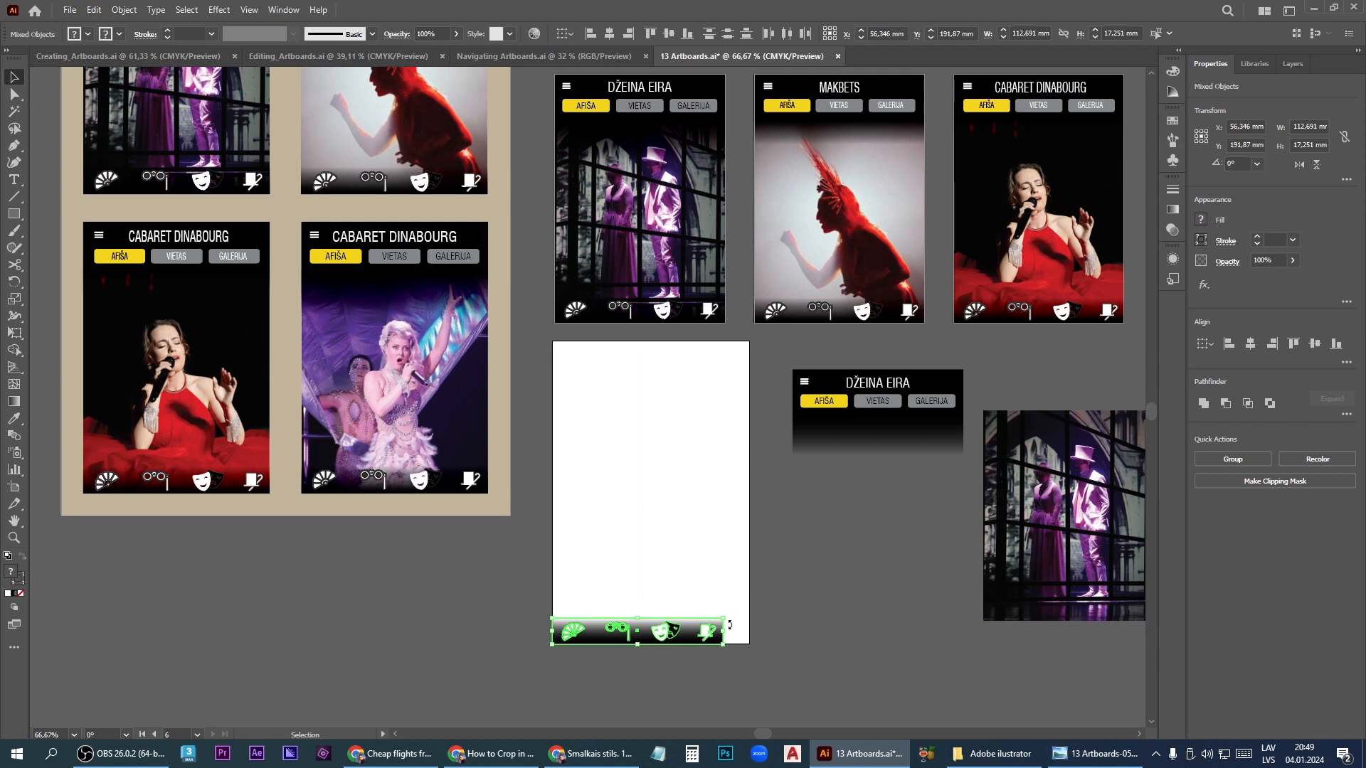
scroll(723, 630, up, 3)
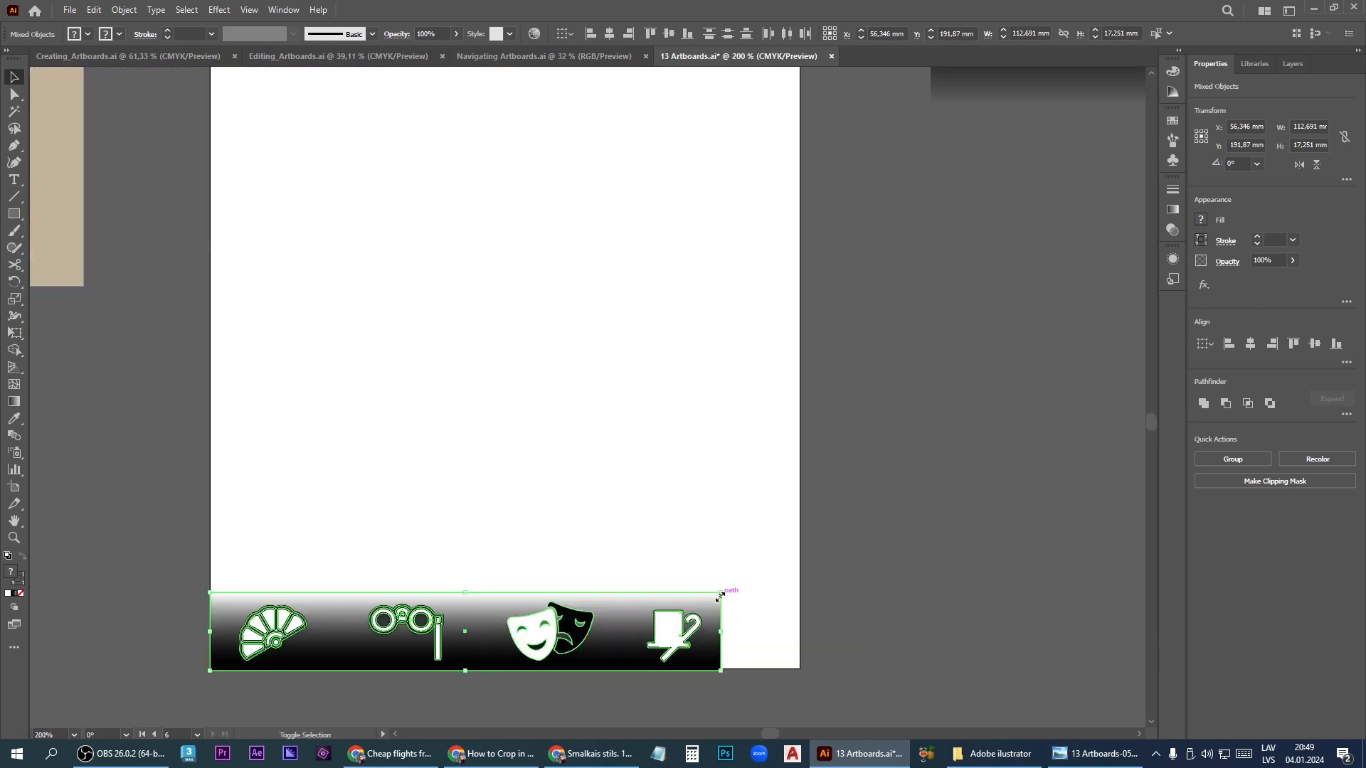
drag(720, 594, 805, 555)
scroll(805, 555, down, 3)
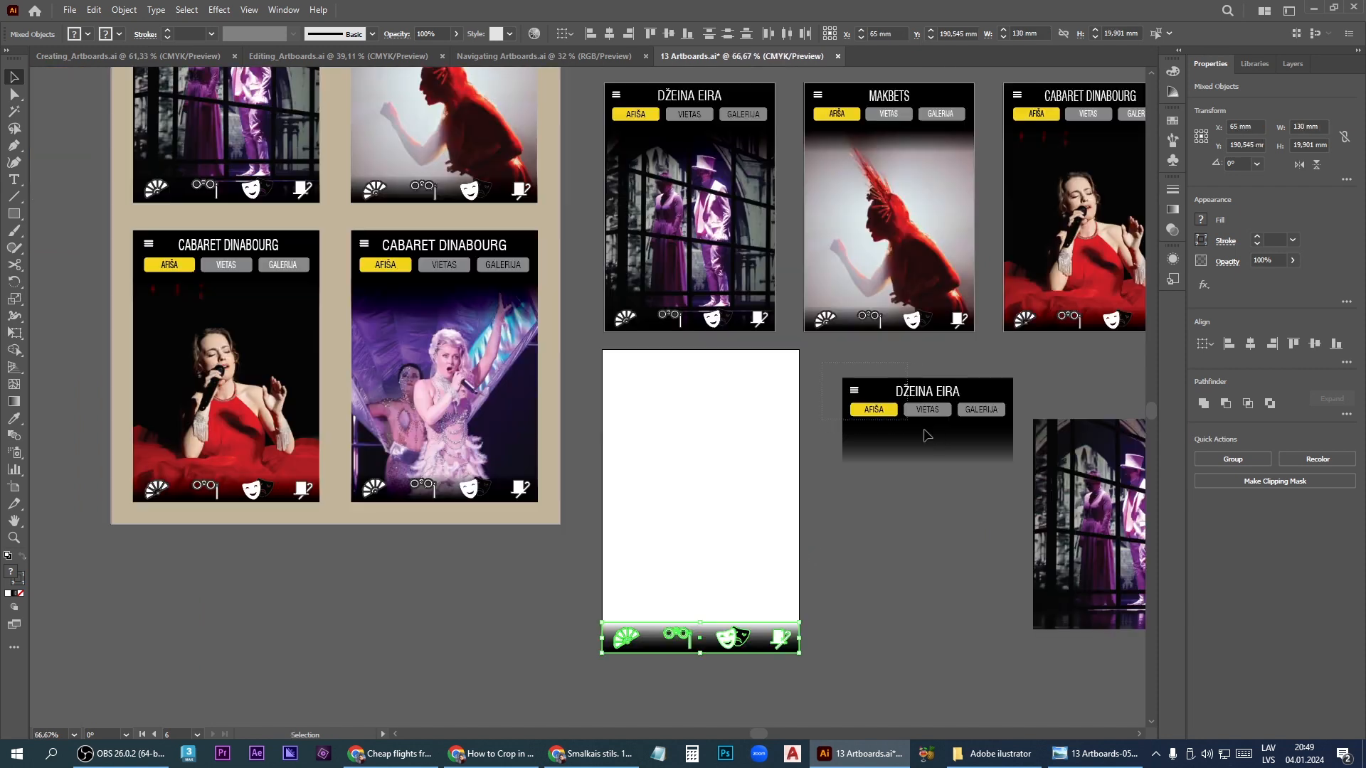
Place the DŽEINA EIRA header with its buttons and gradient at the artboard's top edge and scale it to 130 mm wide
click(999, 461)
drag(930, 443, 694, 415)
scroll(772, 436, up, 1)
drag(786, 479, 829, 516)
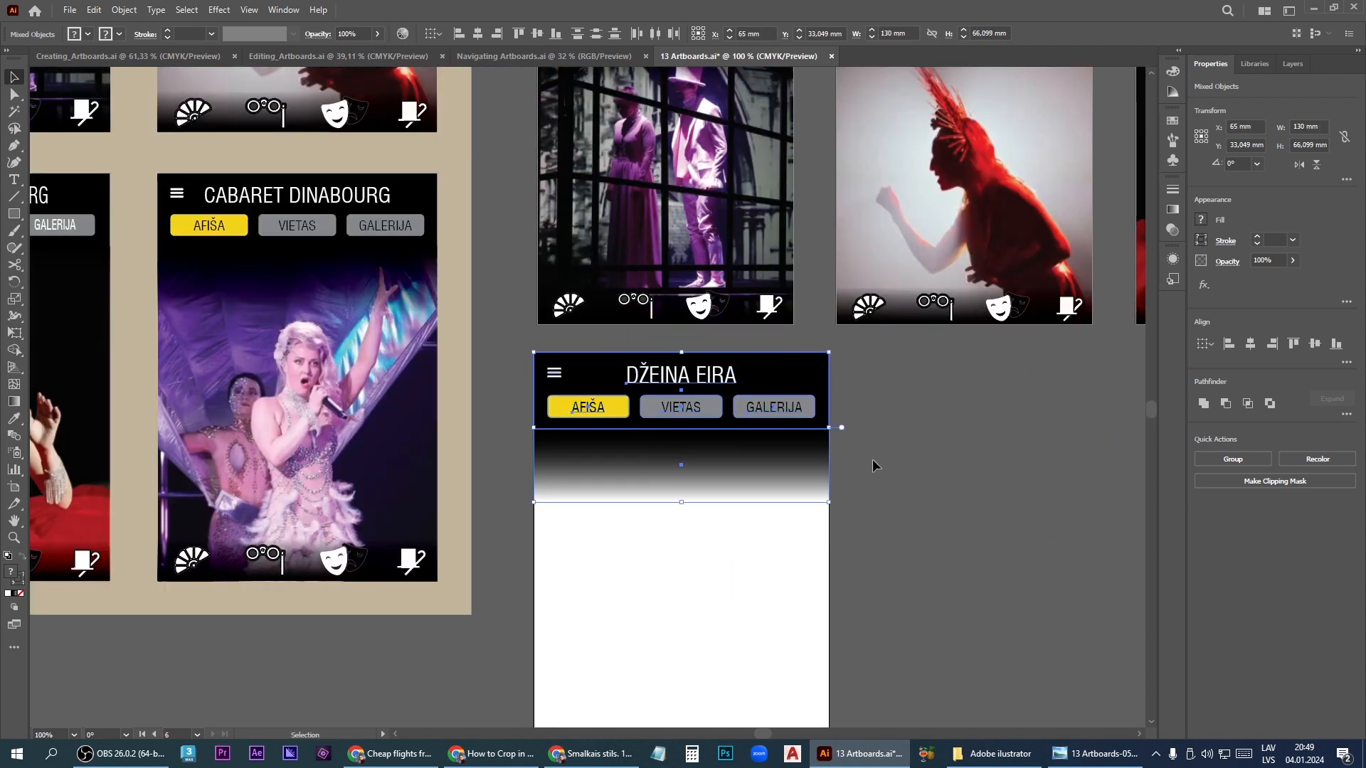
scroll(873, 466, down, 2)
drag(1124, 547, 809, 558)
click(809, 561)
scroll(715, 626, up, 5)
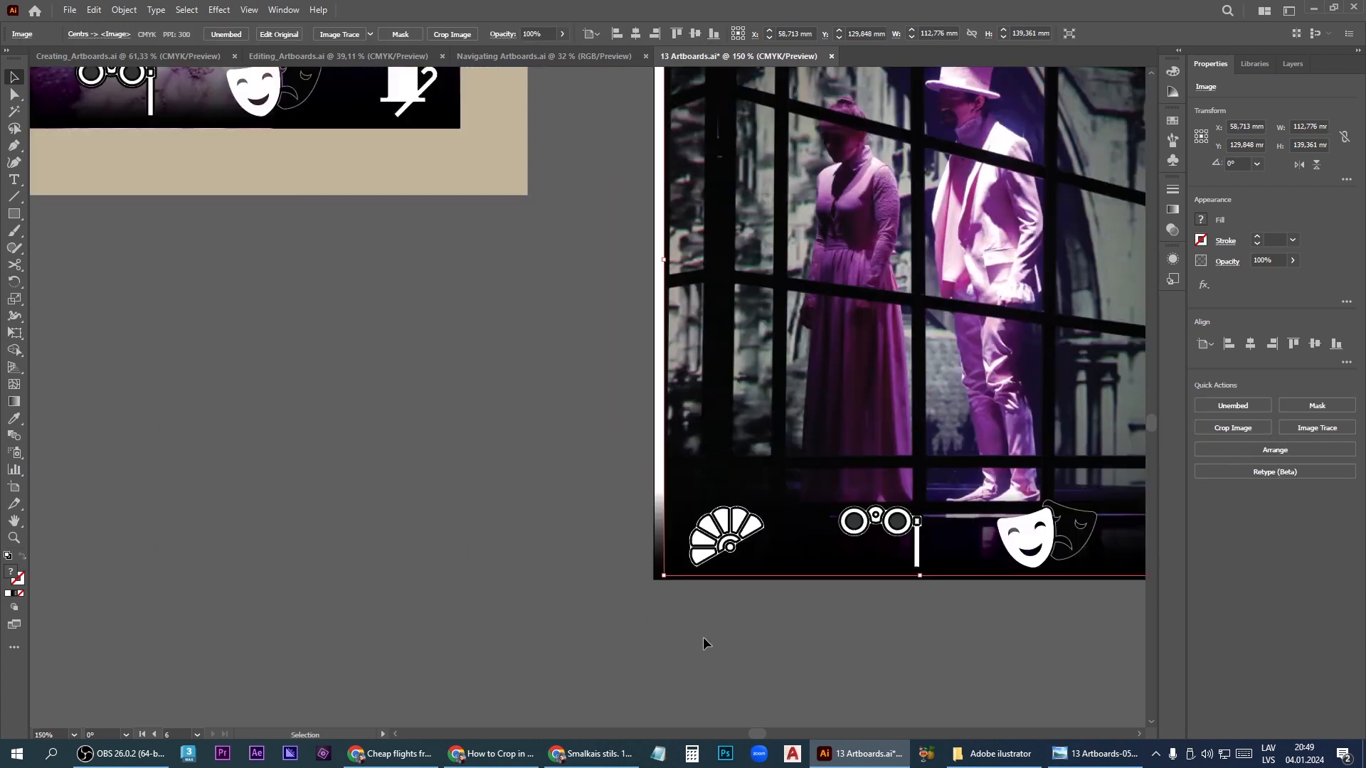
drag(718, 345, 704, 356)
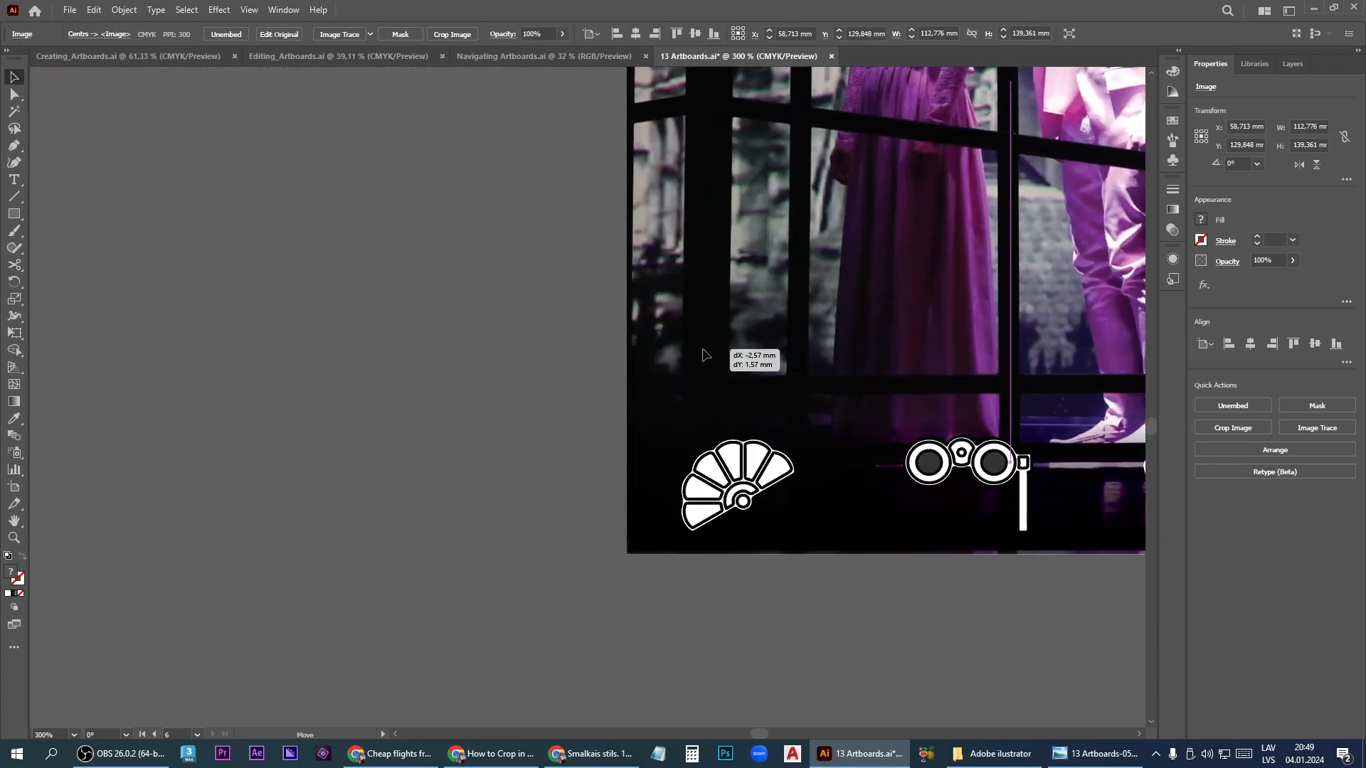
scroll(705, 356, down, 4)
drag(817, 294, 864, 262)
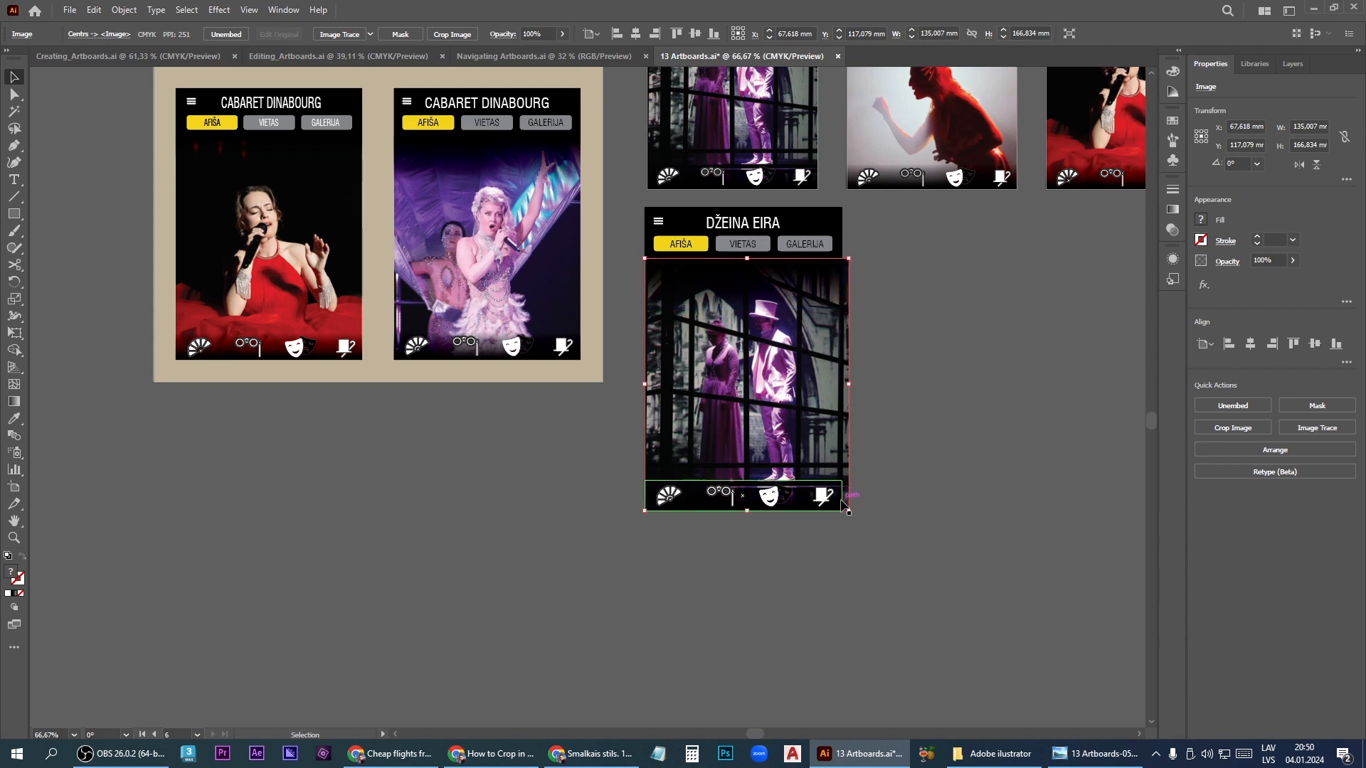
Crop the enlarged photo to the artboard's side edges, about 130 × 167 mm, and deselect it
click(460, 34)
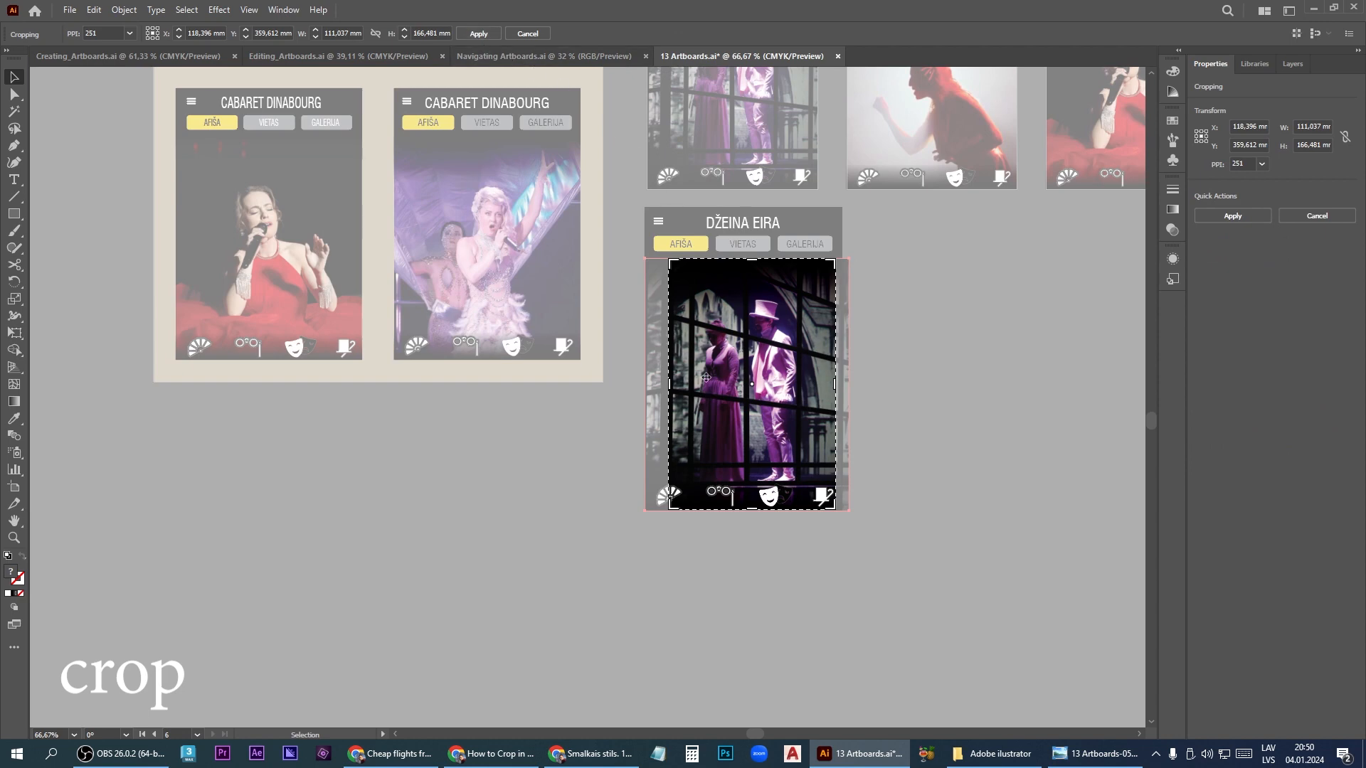
drag(669, 384, 647, 388)
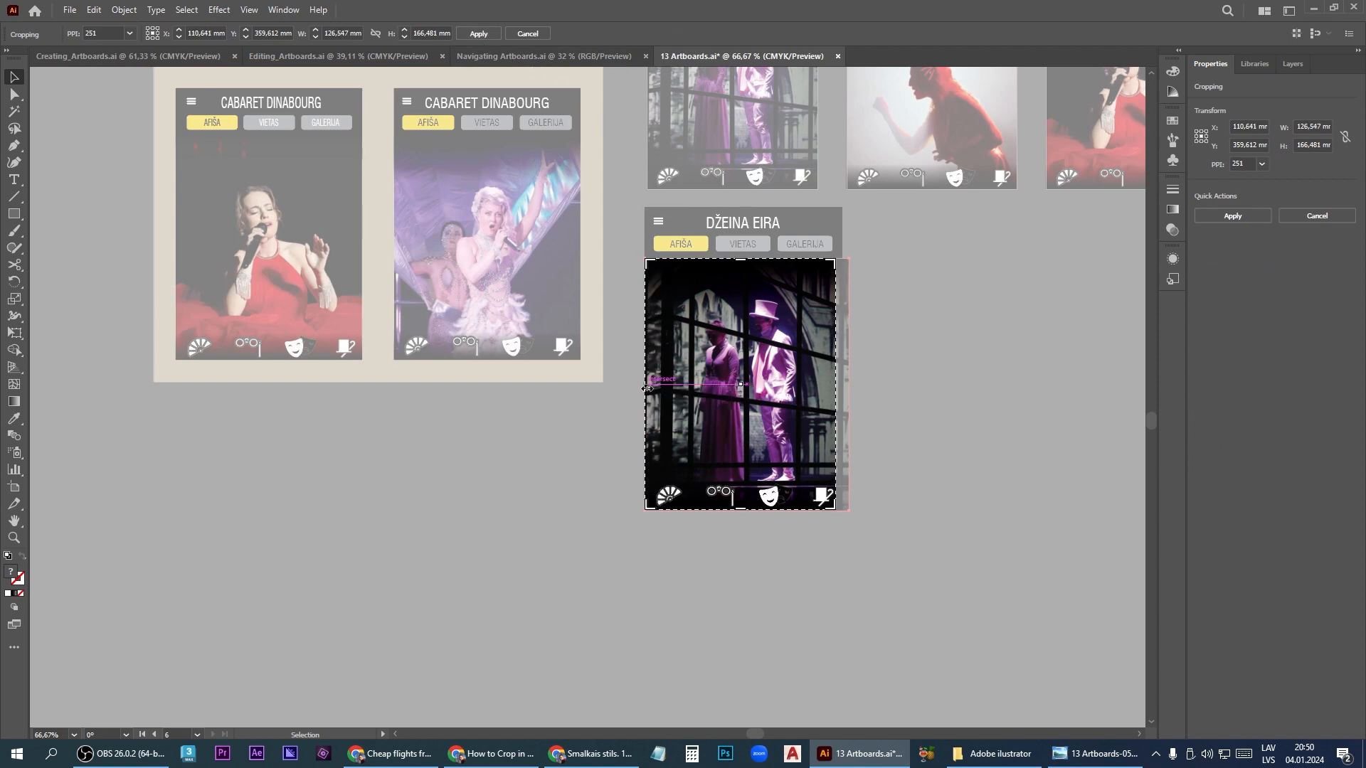
scroll(816, 522, up, 5)
drag(840, 428, 853, 433)
scroll(834, 484, down, 3)
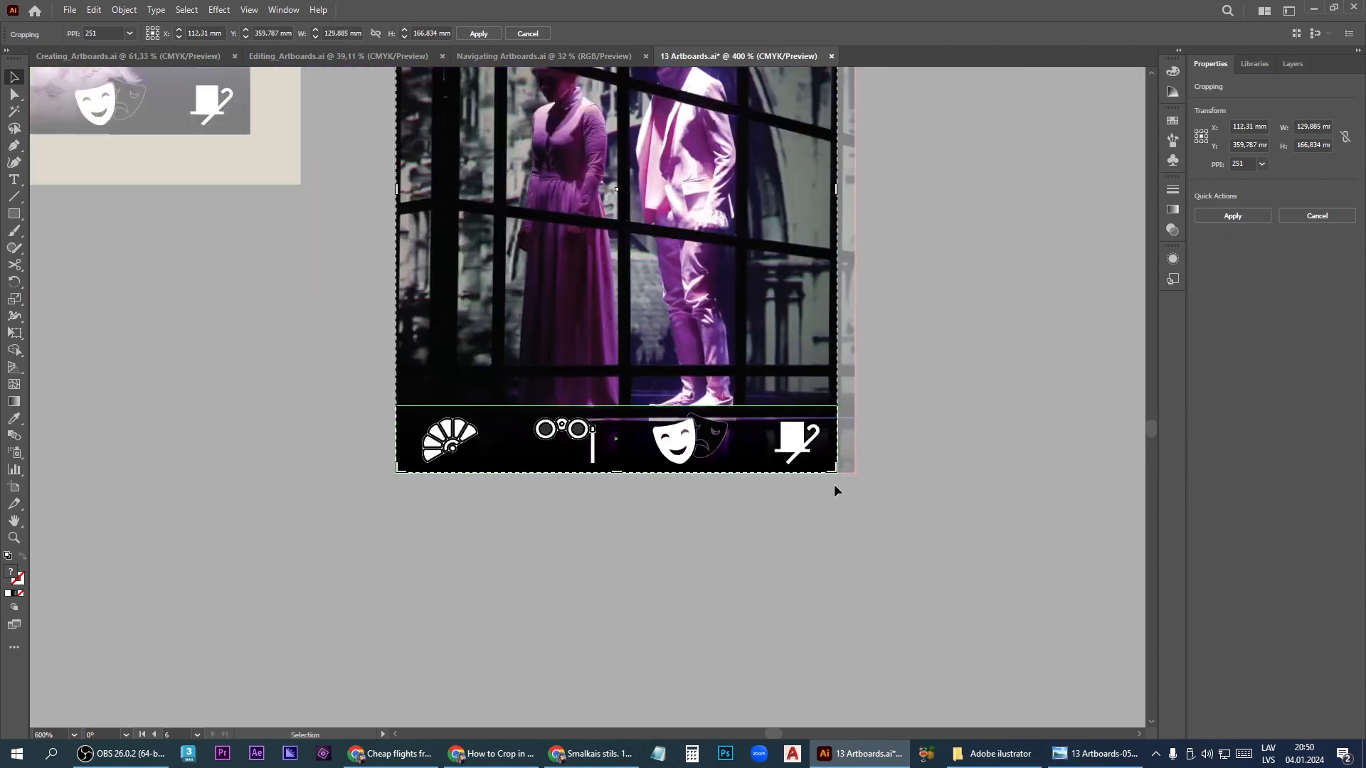
scroll(834, 484, down, 2)
key(ctrl+minus)
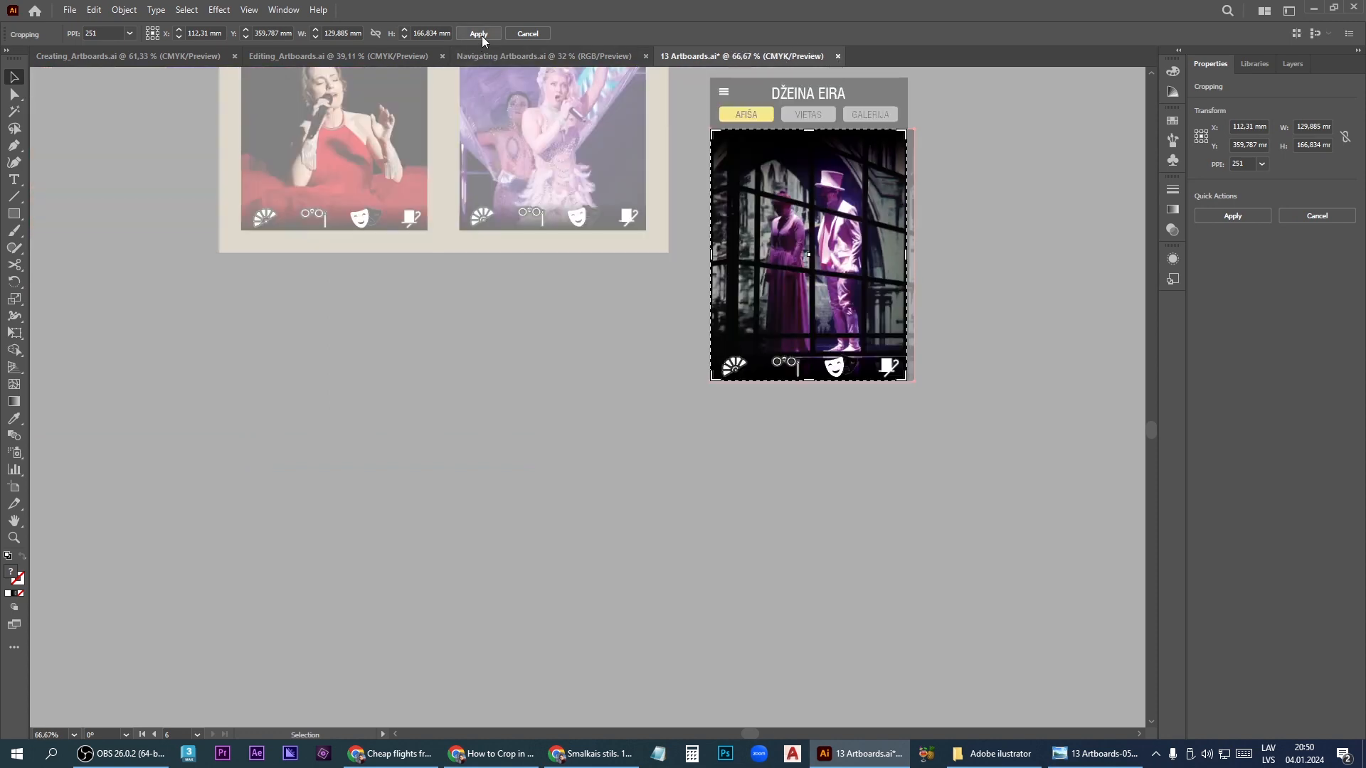
click(479, 34)
key(ctrl+minus)
key(ctrl+minus)
click(886, 308)
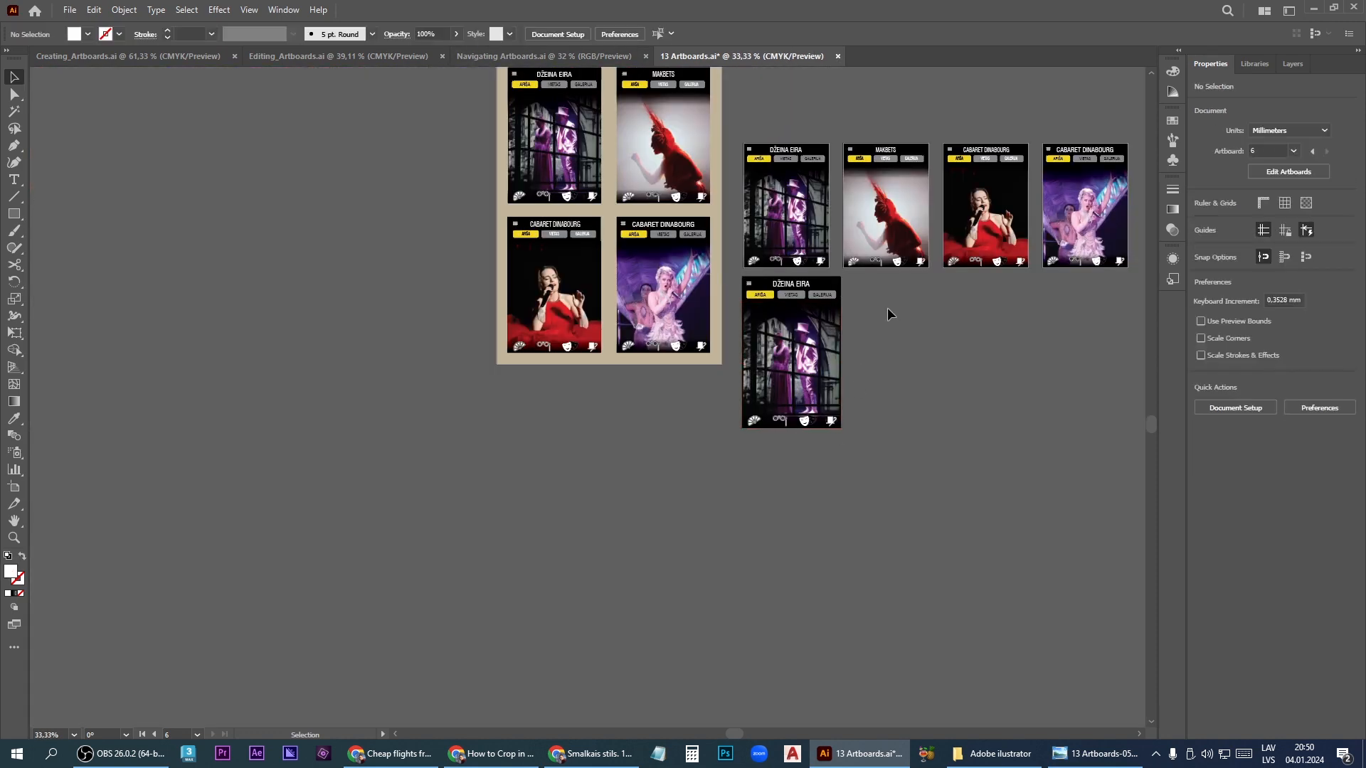
scroll(839, 259, up, 1)
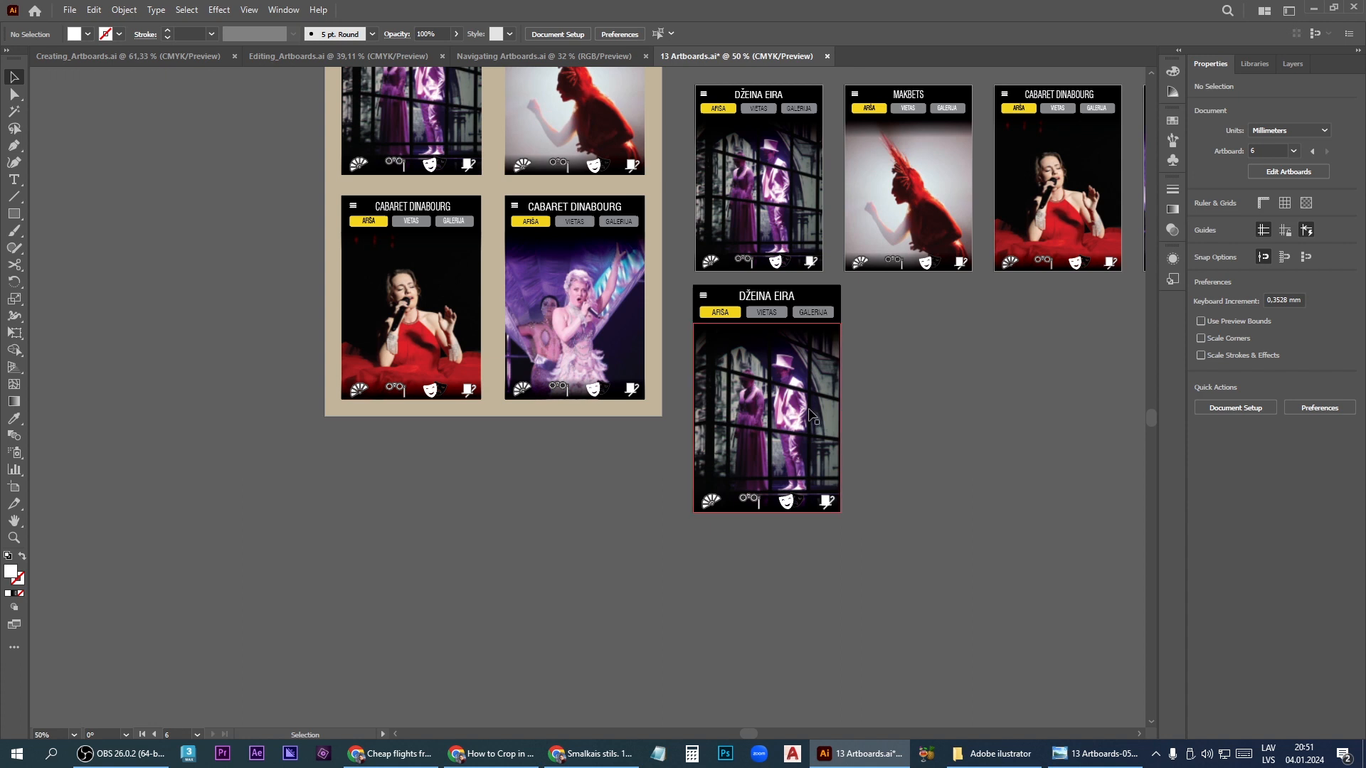
click(1291, 170)
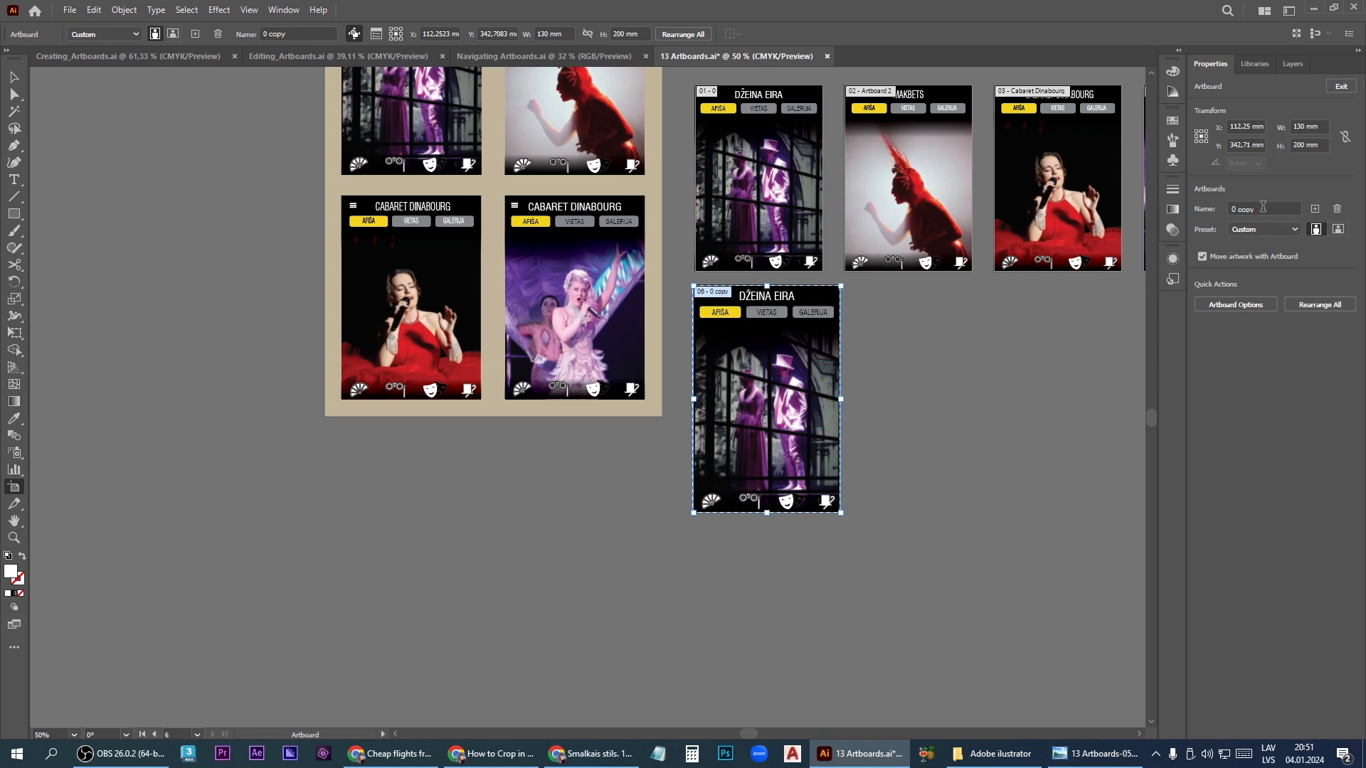
click(1265, 207)
drag(1279, 208, 1205, 208)
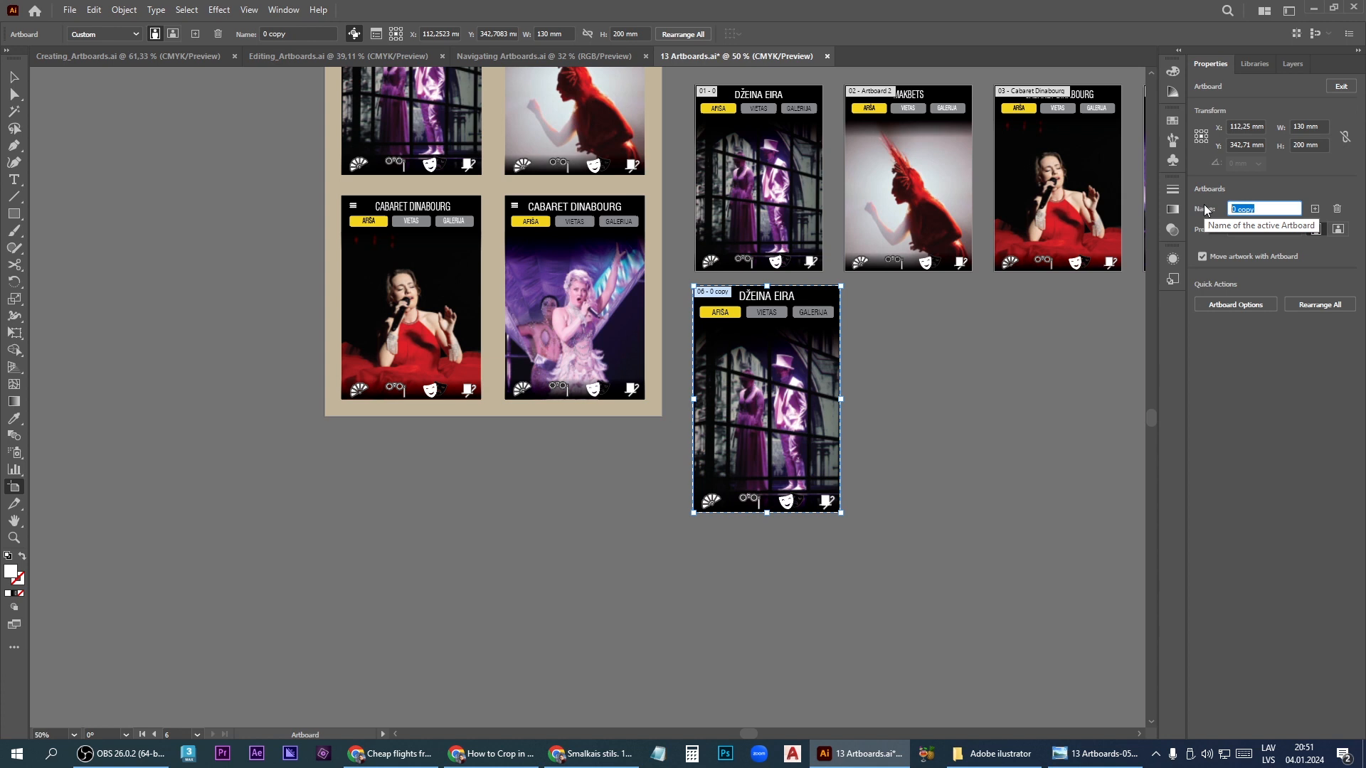
text(Džeina Eira)
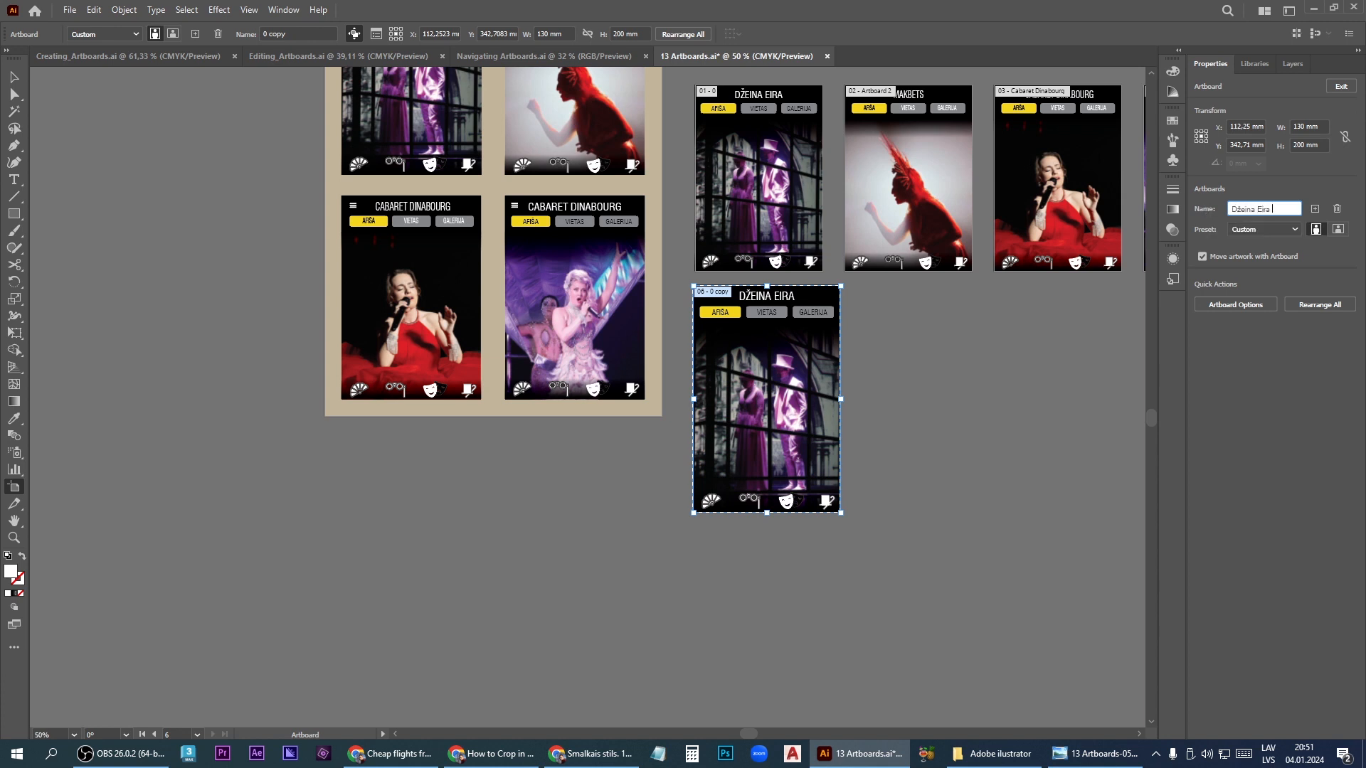
text(130x200)
key(Return)
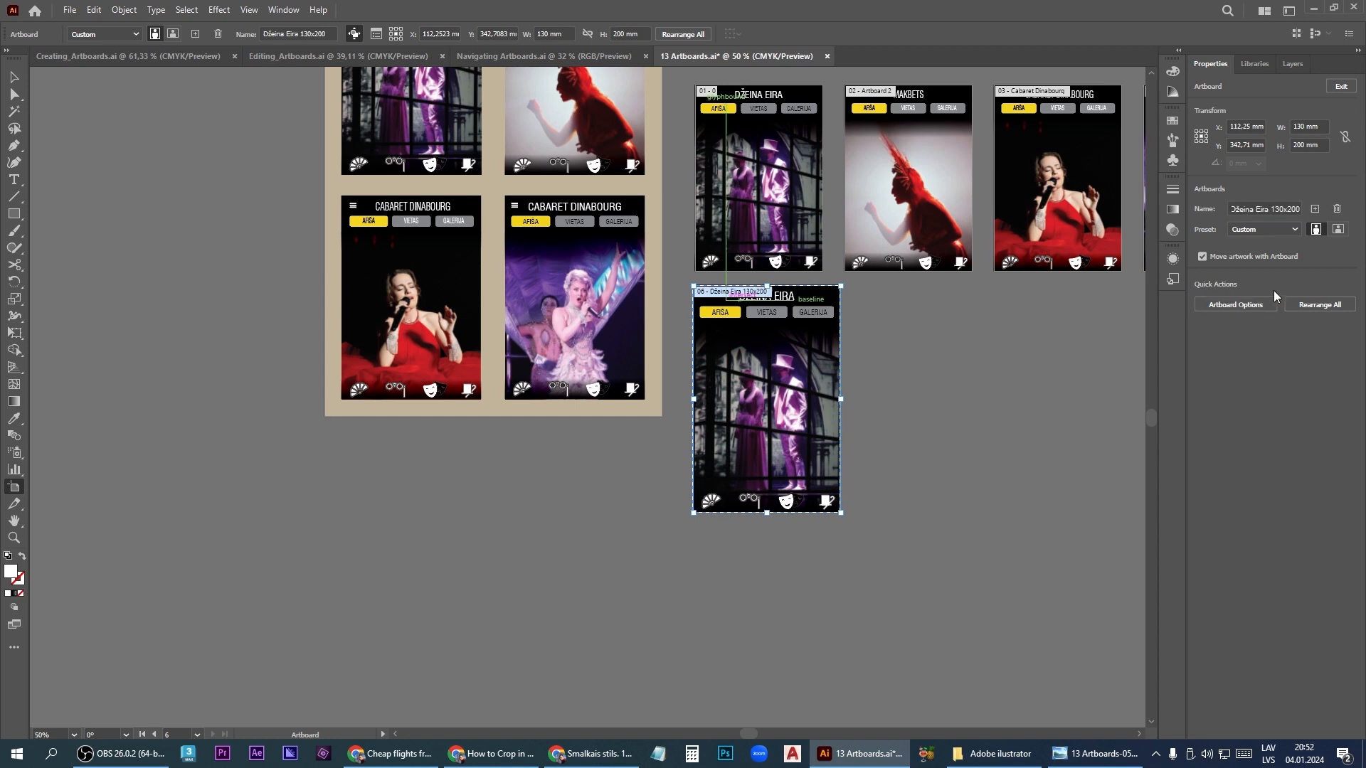
Move the five app screen artboards up together beside the A3 presentation, leave artboard editing, and fit all artboards in the window
key(shift+o)
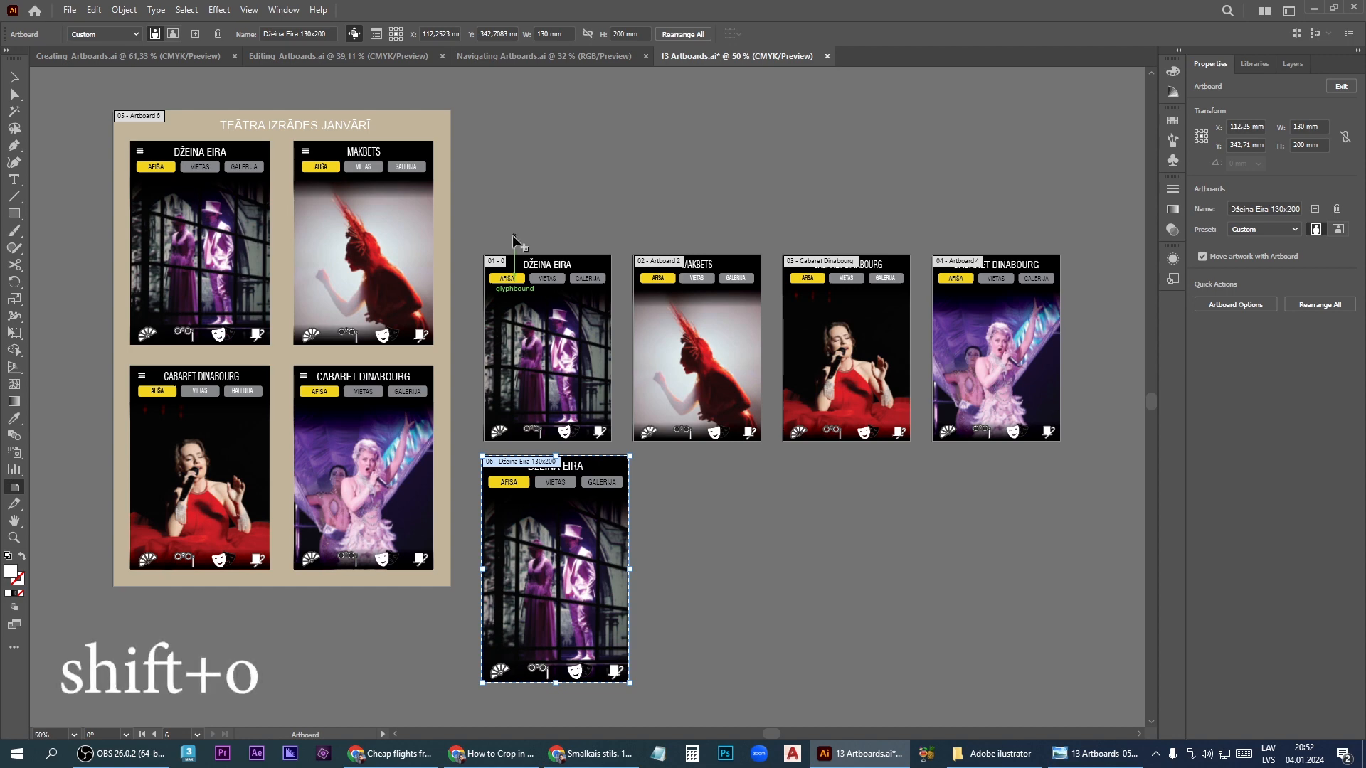
drag(531, 239, 962, 380)
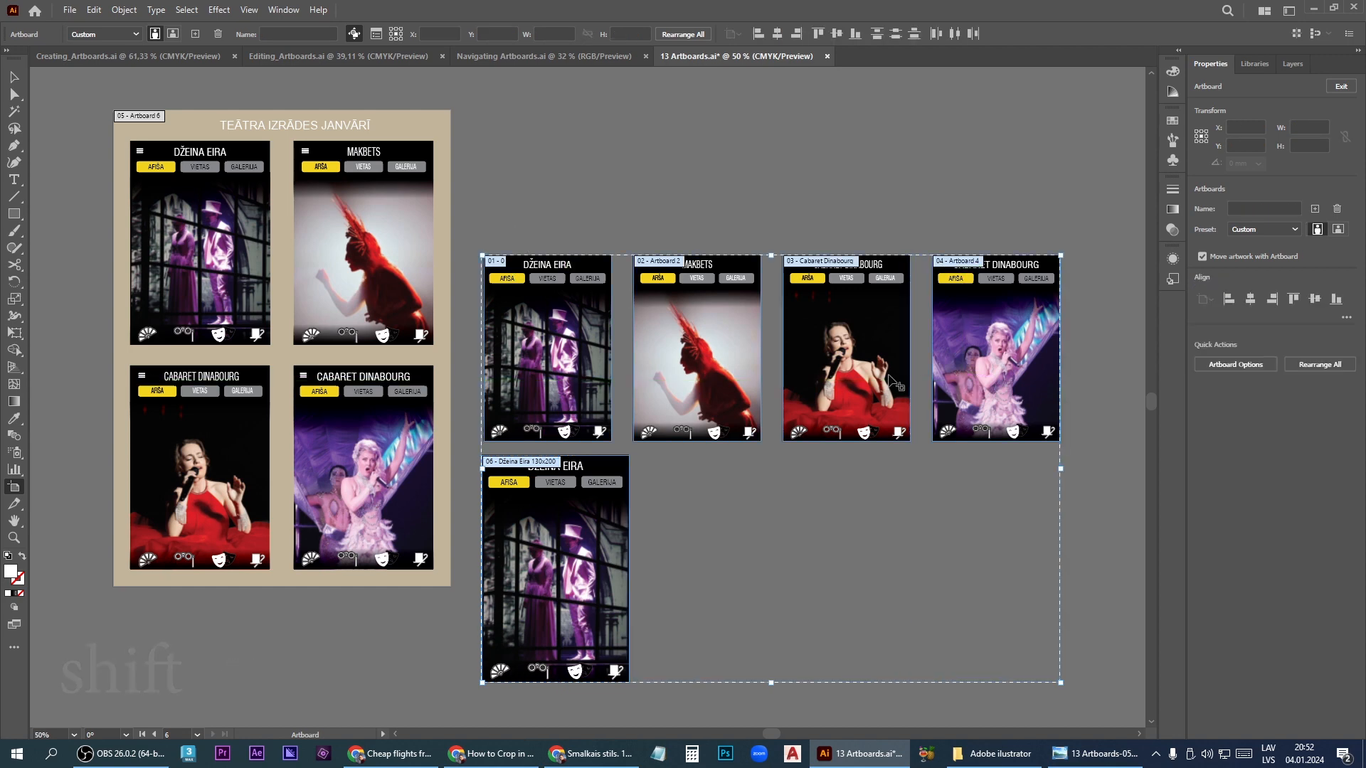
drag(732, 358, 734, 249)
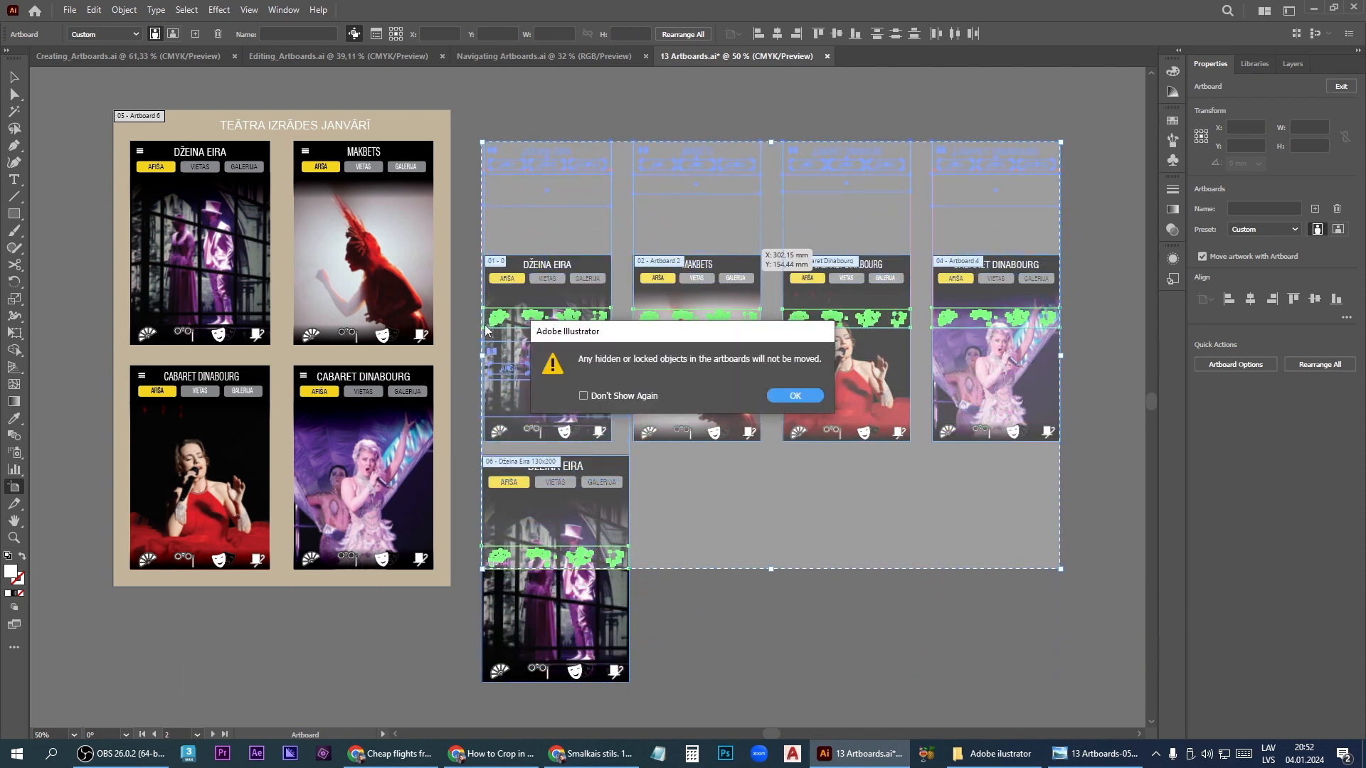
click(795, 396)
click(249, 10)
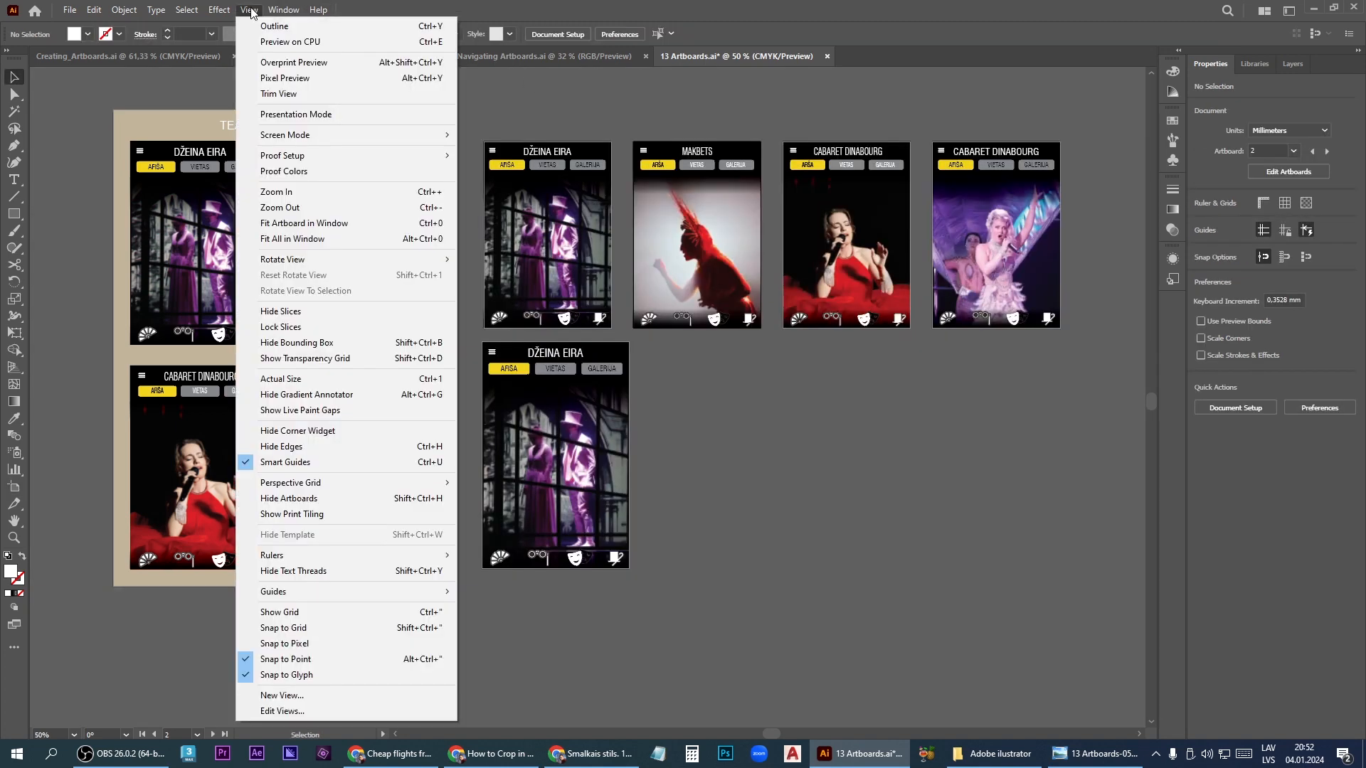
click(292, 239)
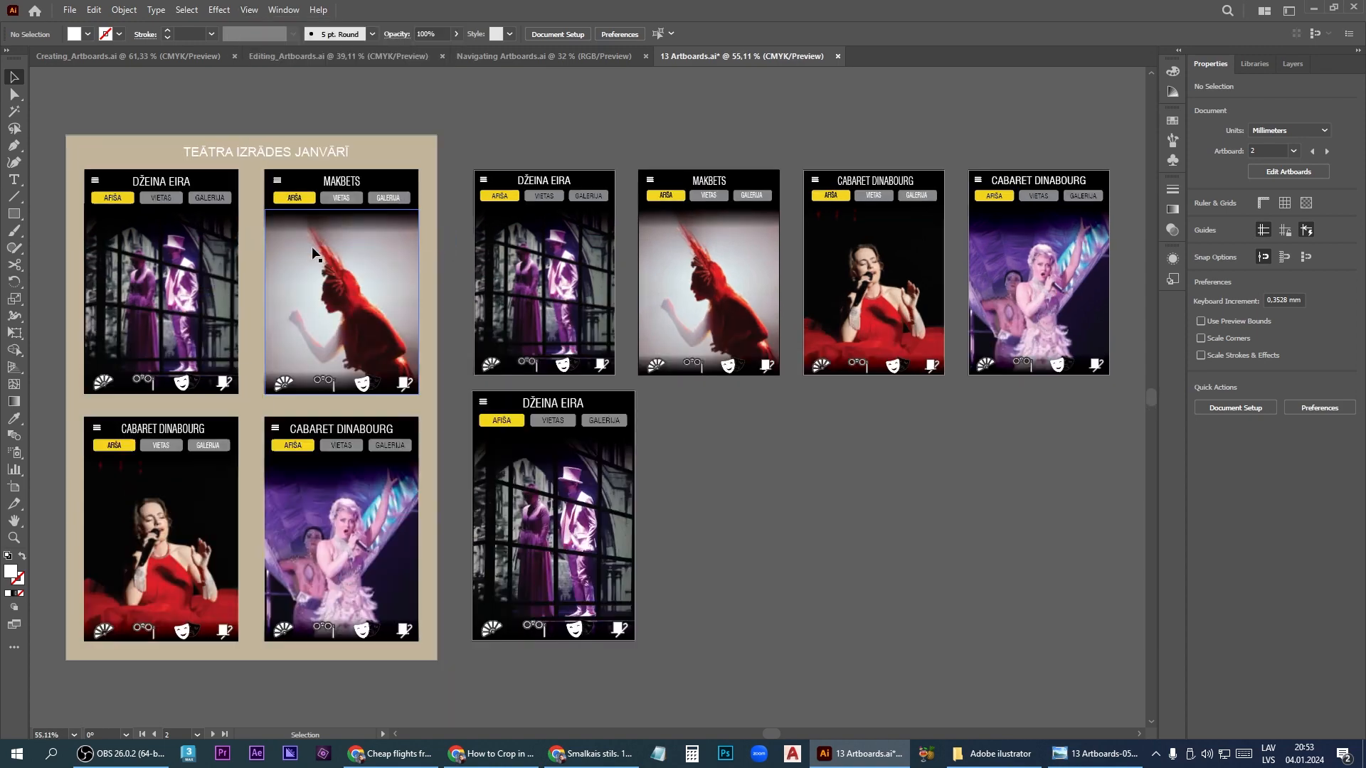